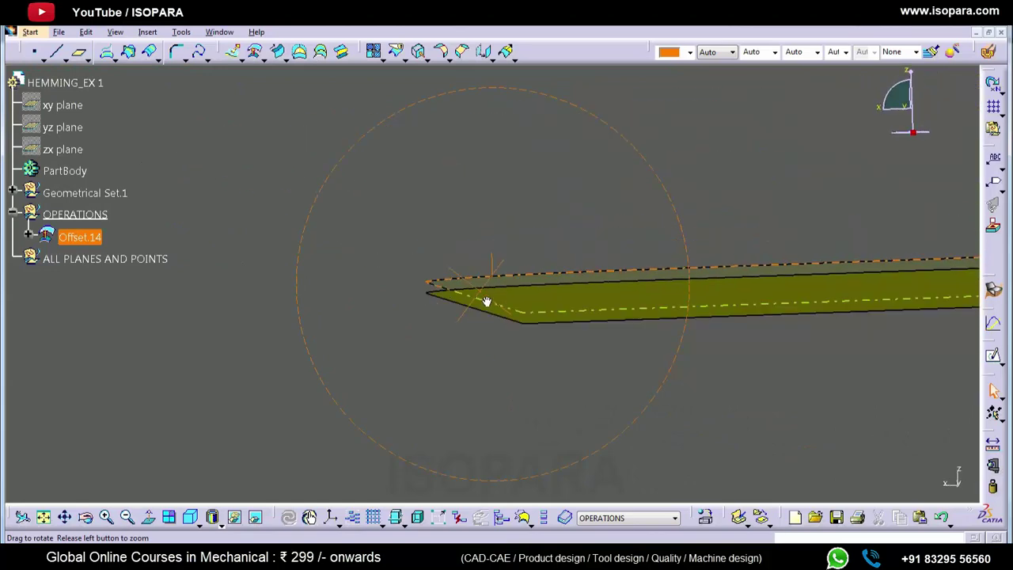
Extract the two straight edges beside the offset surface's rounded corner with no propagation, and hide the offset surface
click(451, 371)
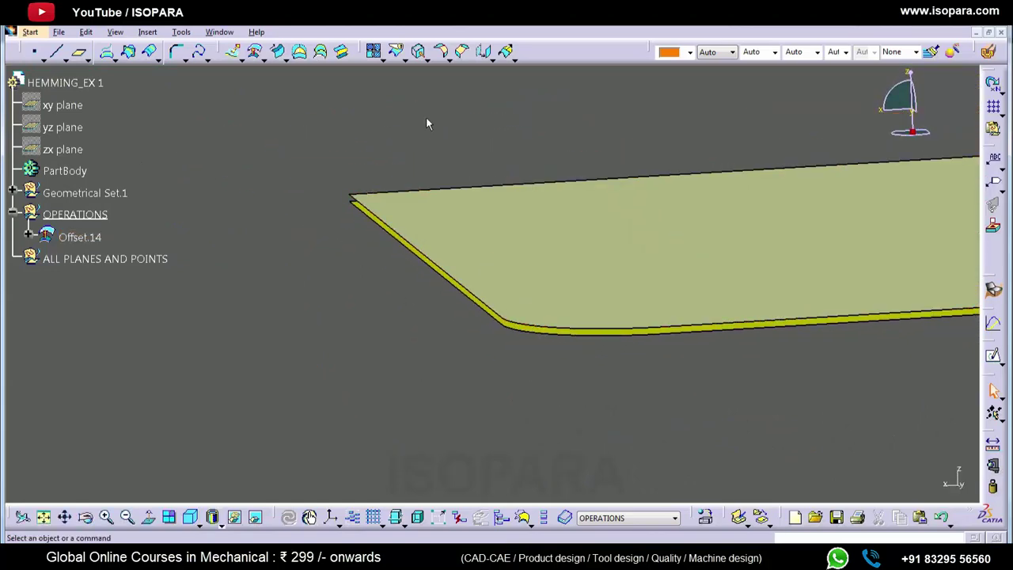
click(419, 54)
click(453, 277)
middle_drag(466, 293, 495, 366)
click(887, 391)
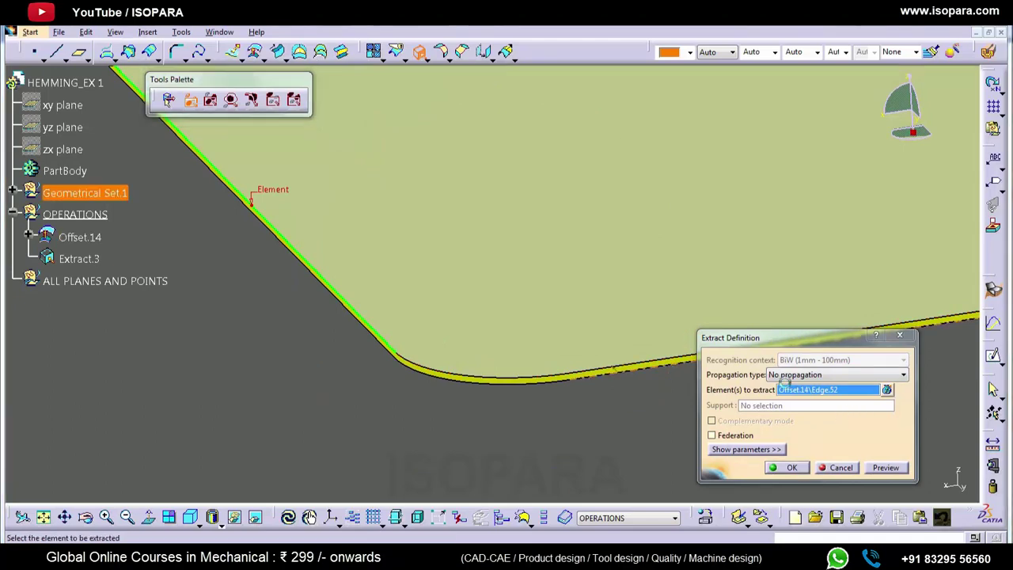
click(662, 367)
click(733, 438)
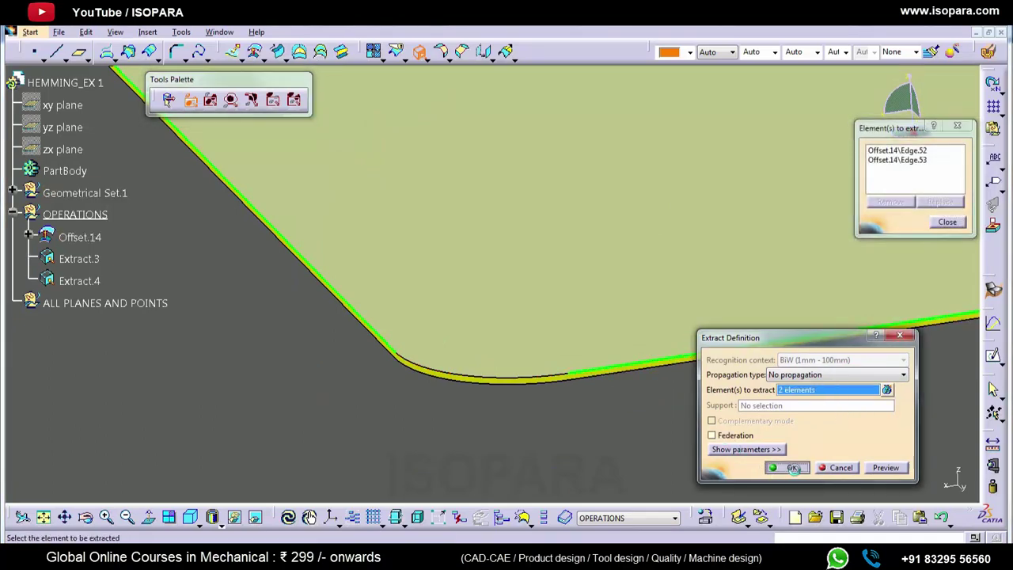
click(792, 468)
right_click(509, 186)
click(560, 226)
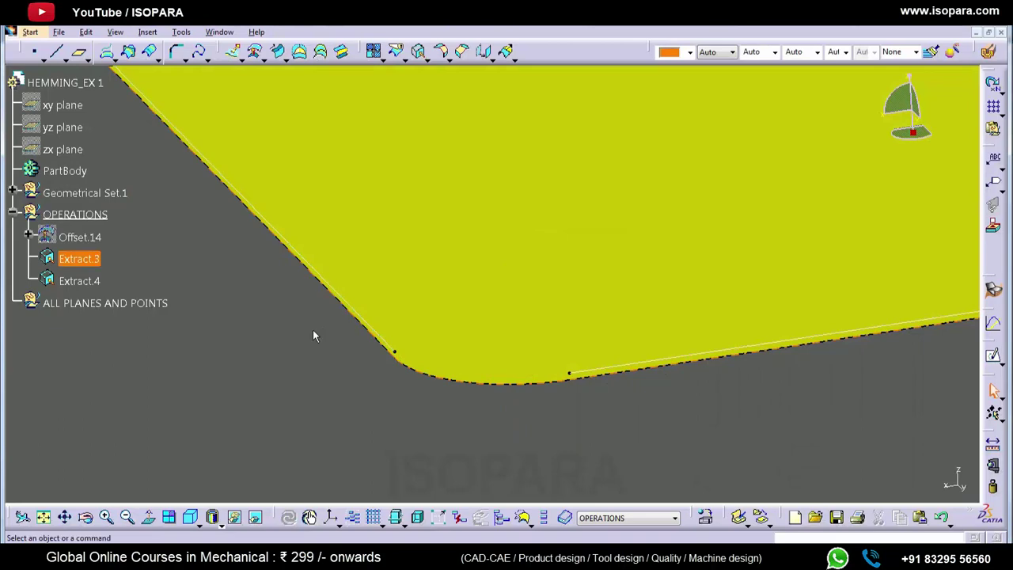
Create a circular Sweep of the centre-and-radius subtype with a 0.5 mm radius along the extracted slanted edge
middle_drag(400, 258, 425, 275)
click(371, 156)
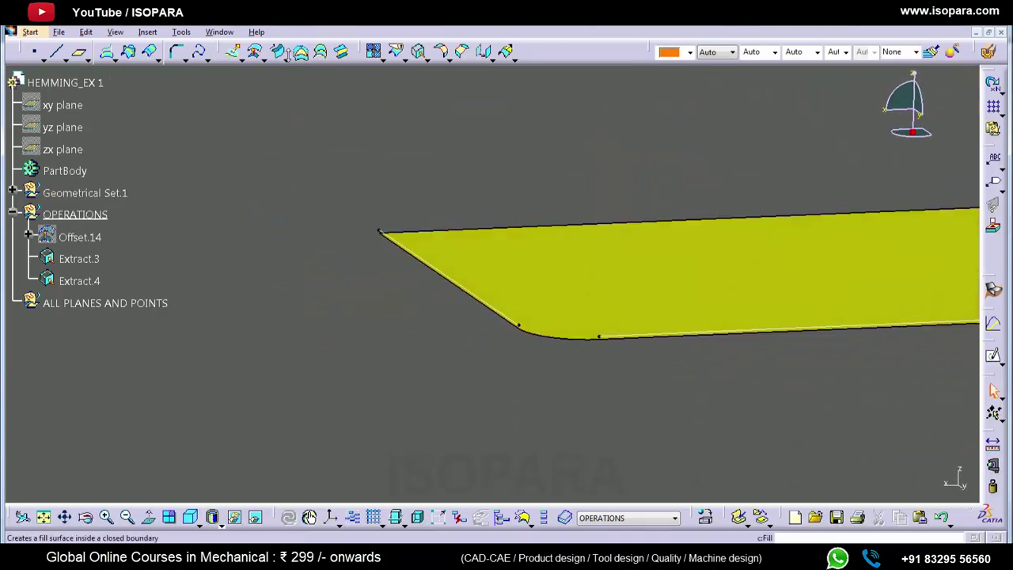
click(279, 52)
click(839, 42)
click(874, 62)
click(911, 100)
middle_drag(512, 311, 506, 286)
click(496, 314)
middle_drag(359, 226, 434, 265)
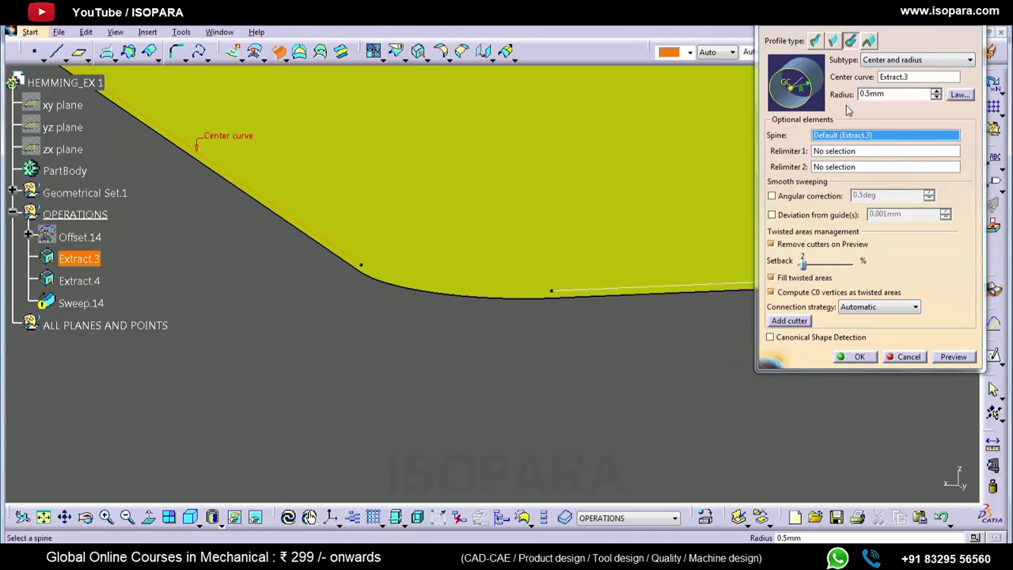
click(859, 357)
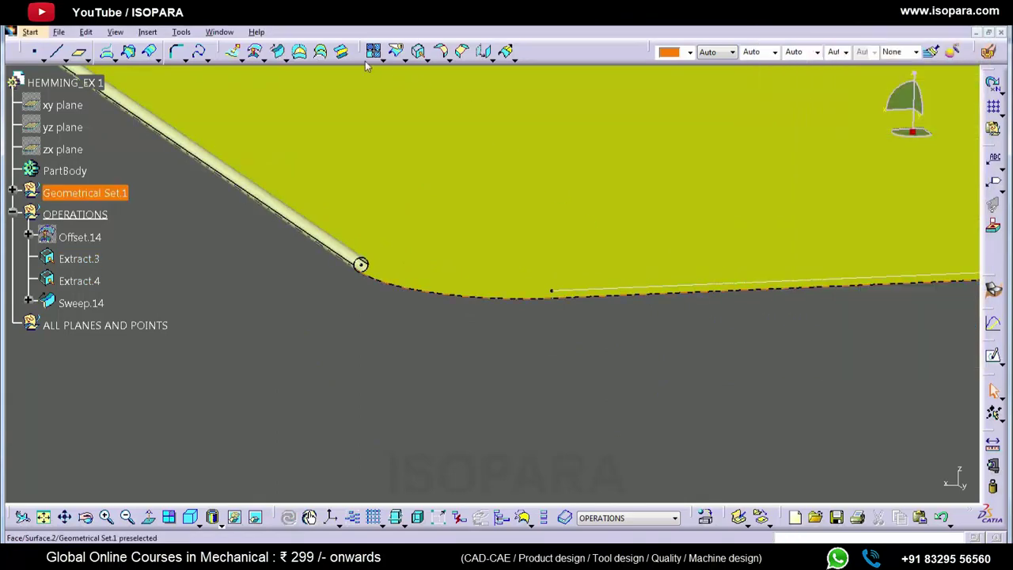
Create a second circular Sweep with a 0.5 mm radius along the other extracted edge, past the rounded corner
click(281, 52)
click(601, 289)
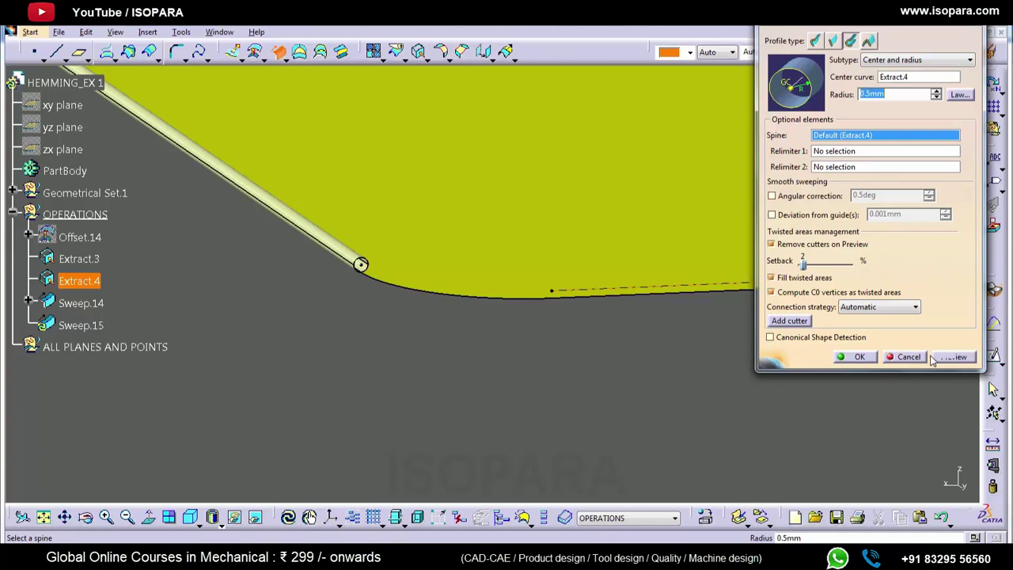
click(853, 357)
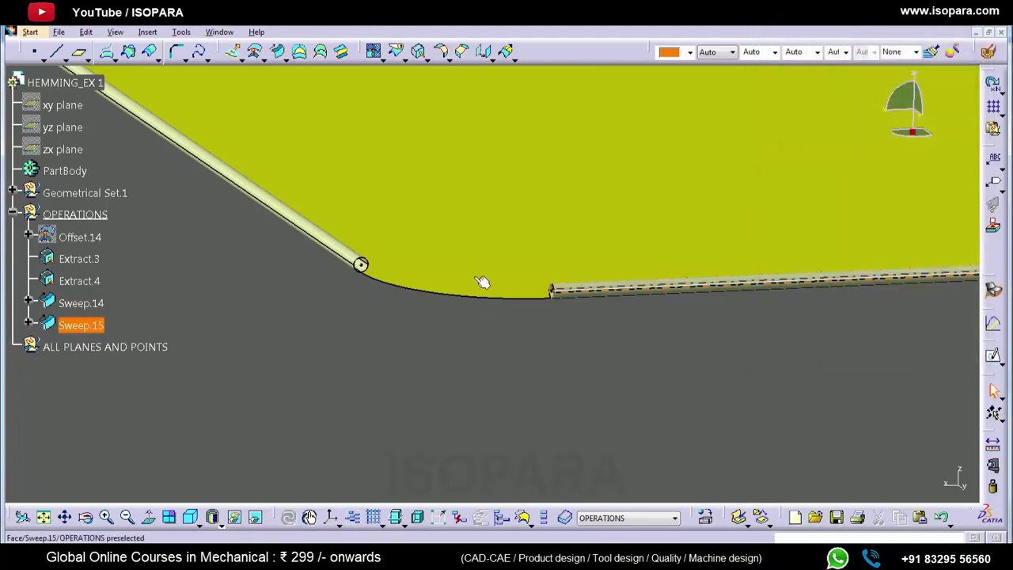
Group the offset, both extracts and both sweeps into a geometrical set named 00, and define OPERATIONS as the work object
middle_click(393, 273)
middle_drag(393, 276, 483, 286)
middle_click(473, 278)
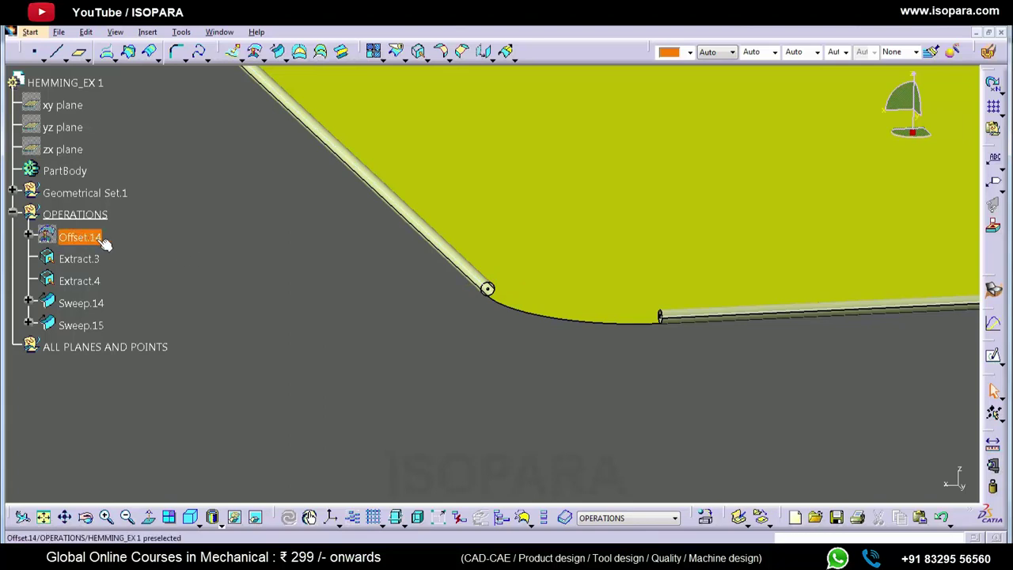
middle_drag(548, 310, 592, 346)
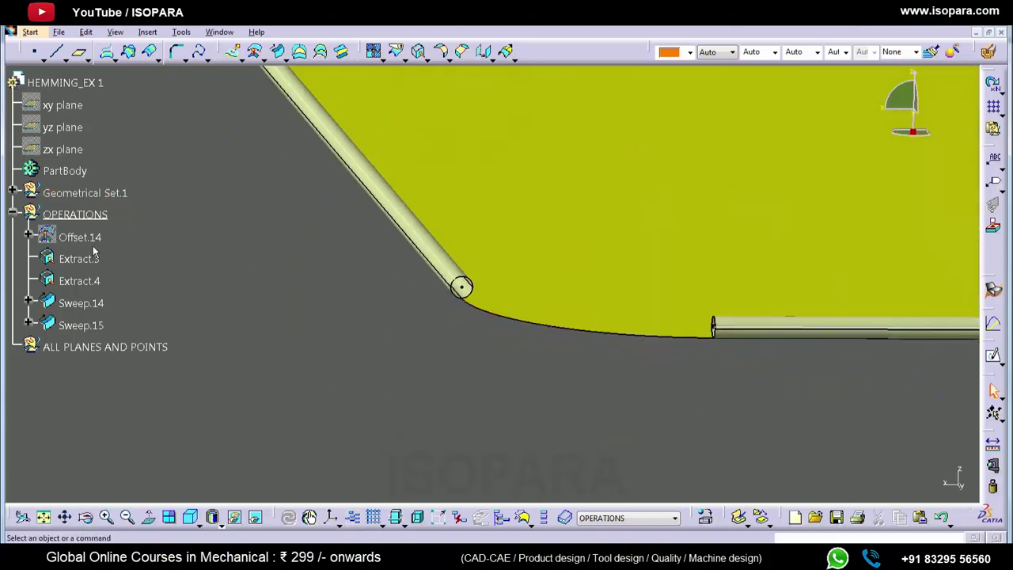
shift+click(87, 324)
click(148, 31)
click(190, 73)
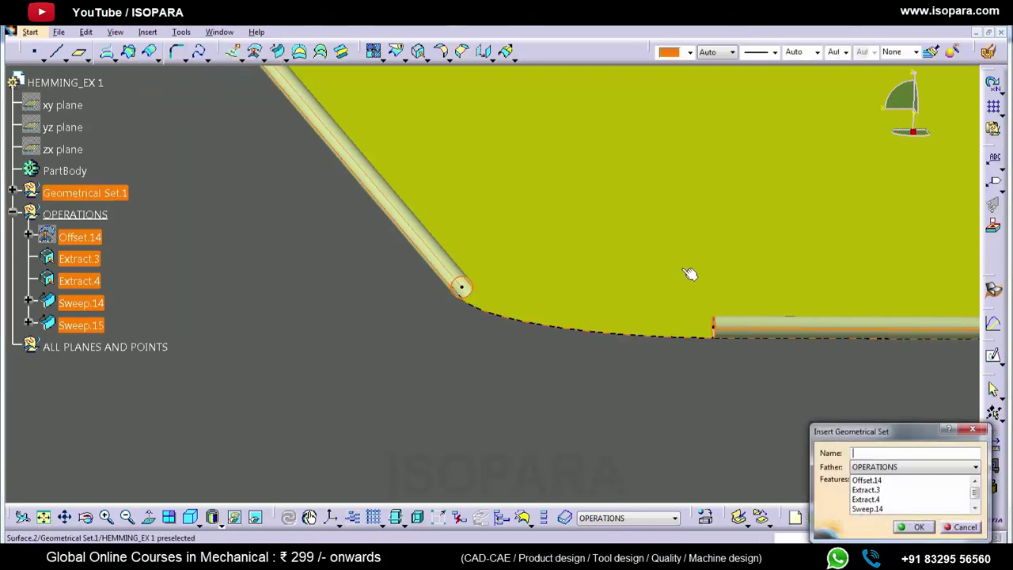
key(Return)
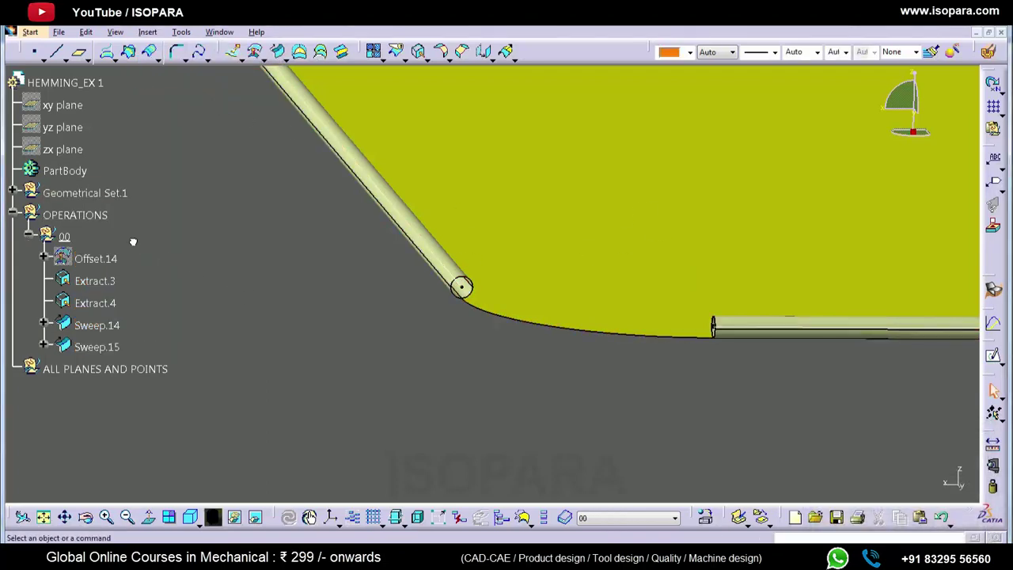
click(30, 237)
right_click(81, 217)
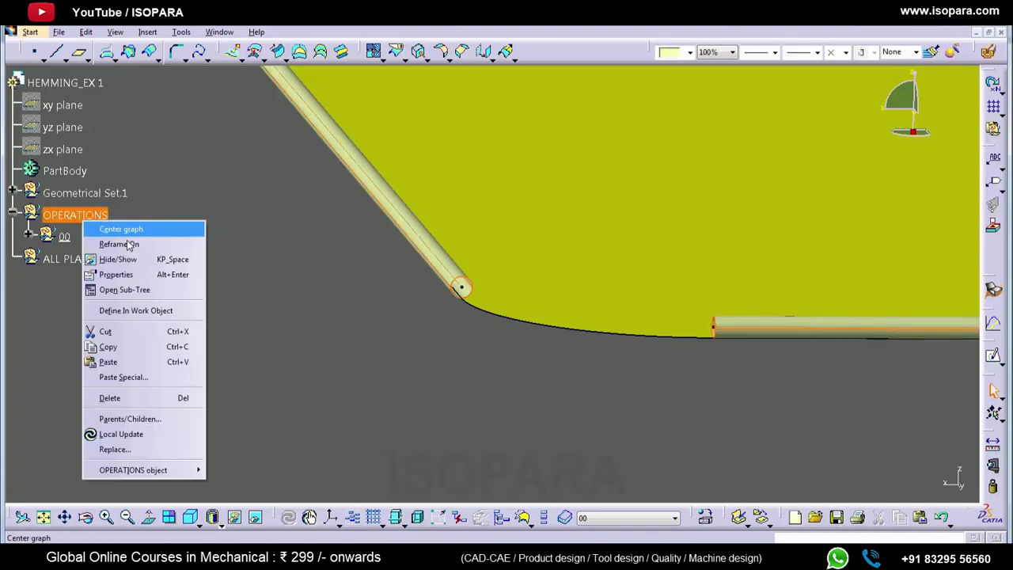
click(131, 309)
Extrude the panel surface's slanted edge 7 mm, using the panel surface as the direction
drag(305, 210, 277, 98)
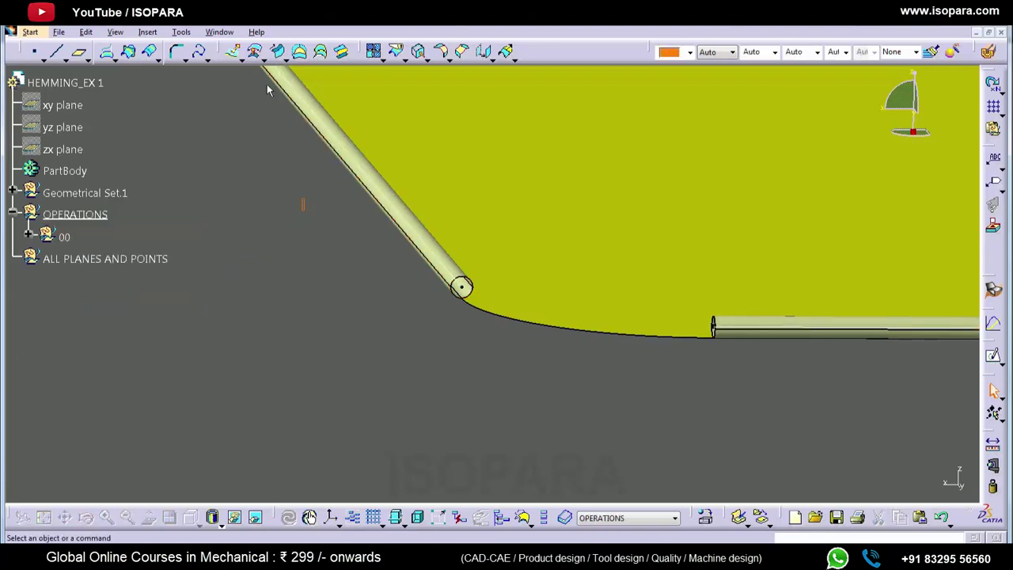
click(234, 56)
middle_drag(480, 246, 495, 301)
click(457, 304)
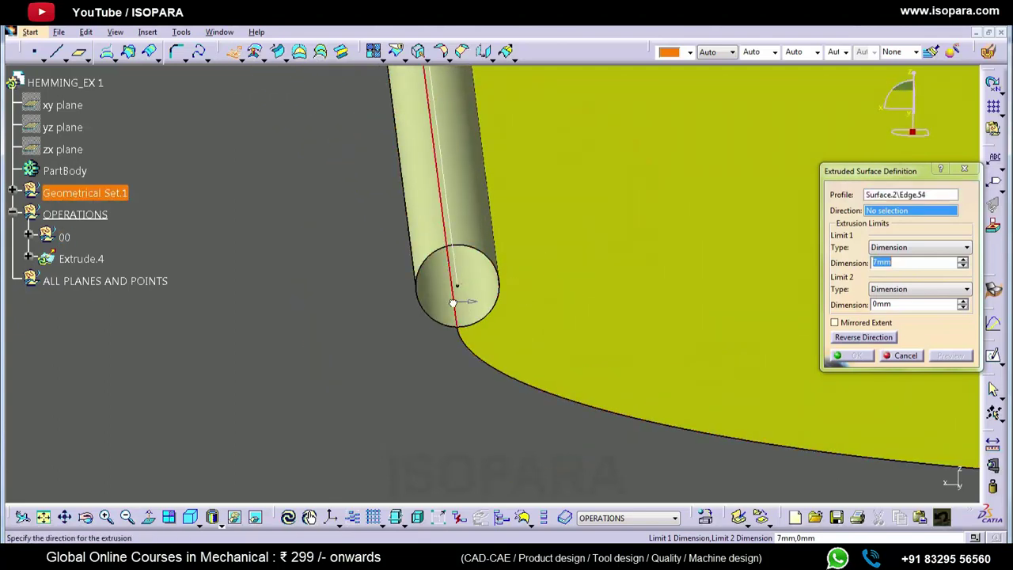
click(540, 285)
middle_drag(565, 283, 610, 364)
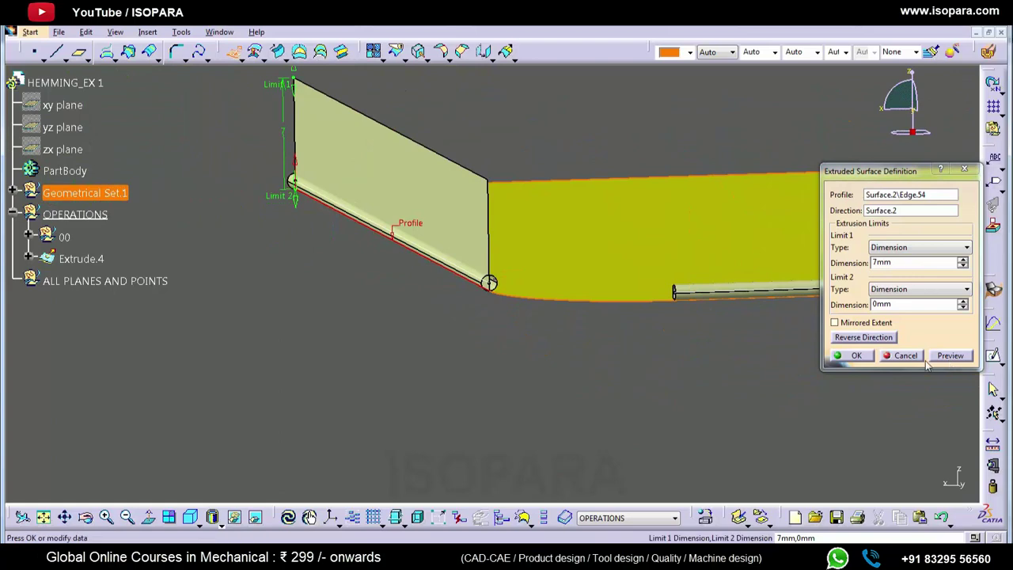
click(851, 359)
Extrude the panel surface's other straight edge 7 mm, also using the panel surface as the direction
middle_drag(593, 300, 561, 290)
click(233, 53)
middle_click(590, 302)
click(565, 293)
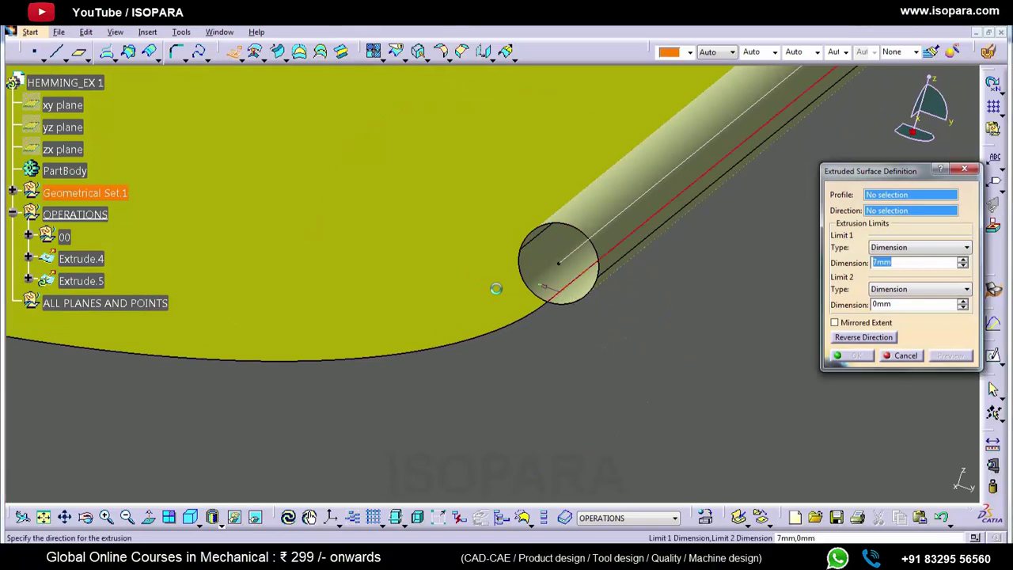
click(482, 294)
click(841, 357)
Group the two extruded surfaces into a geometrical set named 11, and define OPERATIONS as the work object
middle_drag(528, 244, 427, 265)
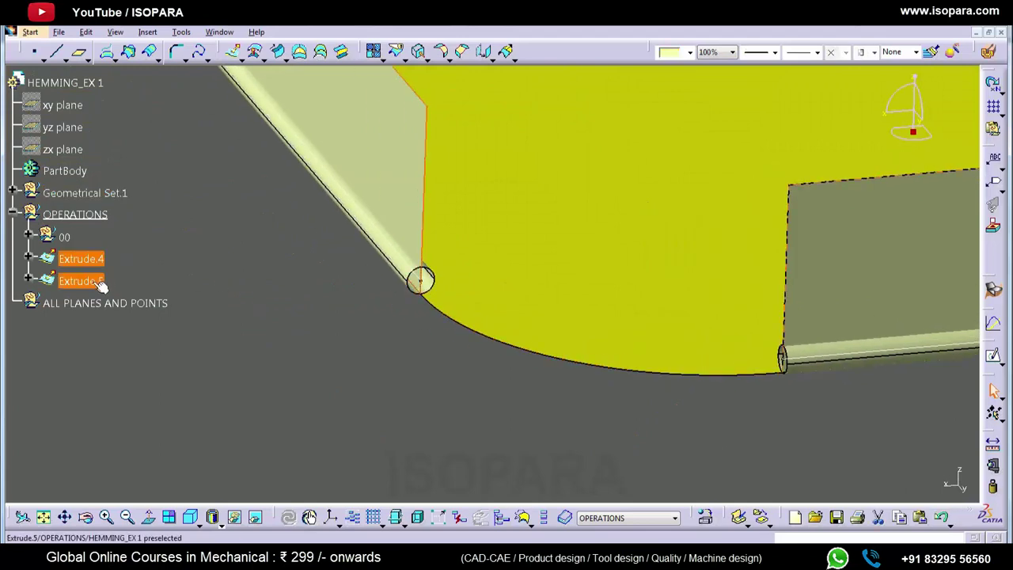
click(148, 32)
click(198, 78)
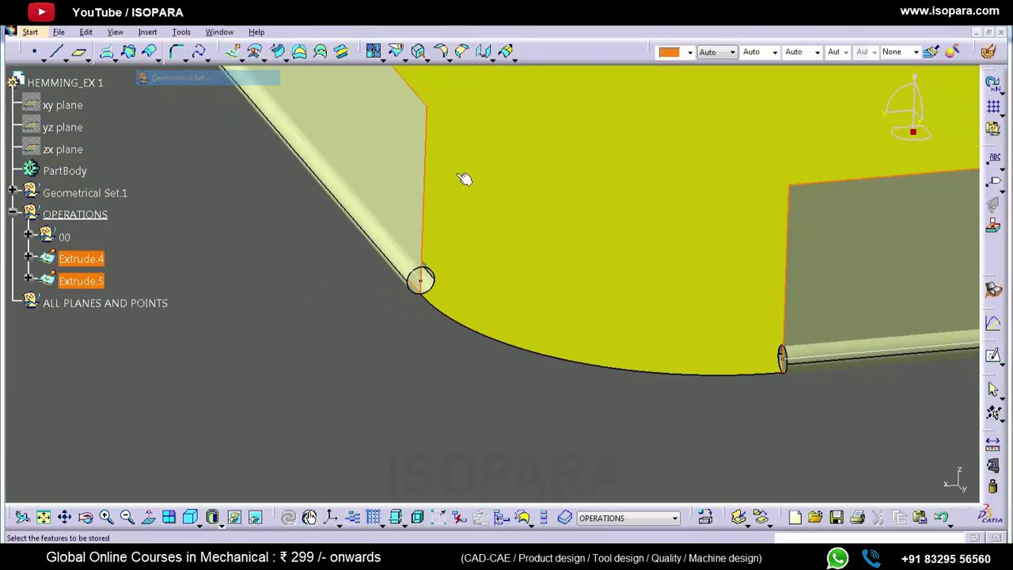
text(11)
key(Return)
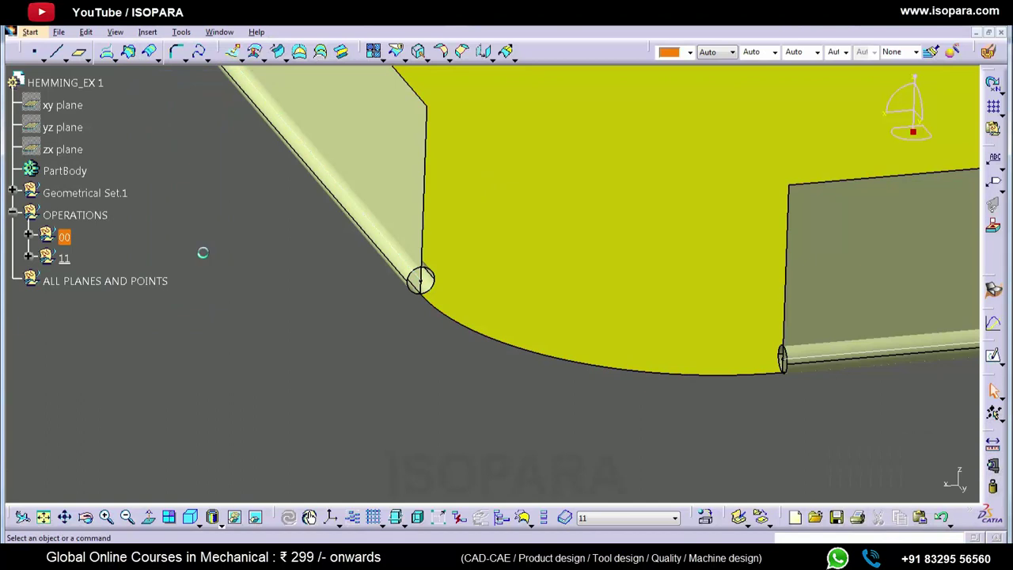
right_click(100, 216)
click(152, 298)
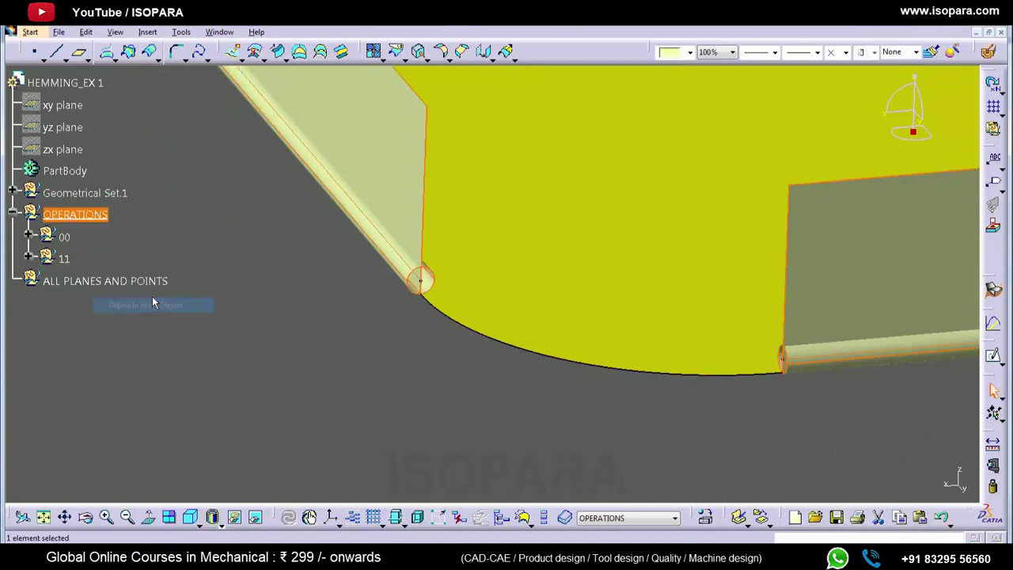
Split the swept tube along the slanted edge, using its extruded surface as the cutting element
click(395, 52)
click(402, 263)
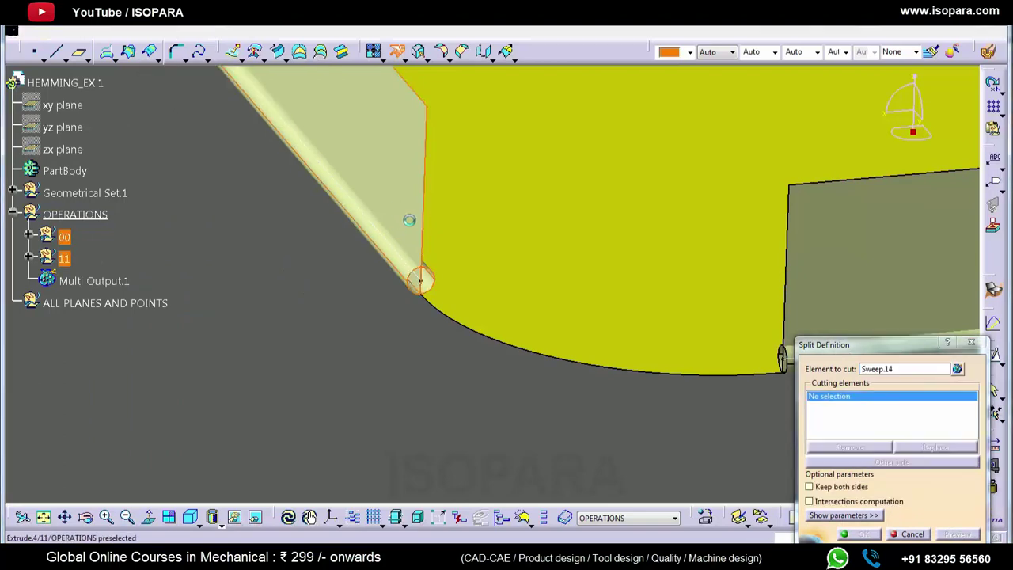
click(409, 219)
key(Return)
Split the swept tube along the other straight edge with the extruded surface that crosses it
middle_drag(792, 378, 546, 323)
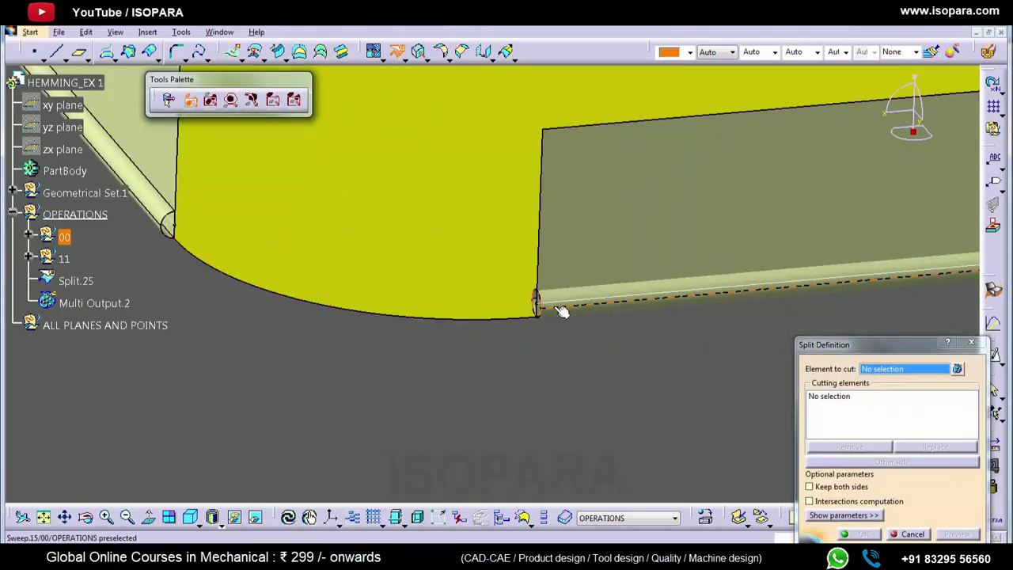
click(559, 313)
click(575, 247)
key(Return)
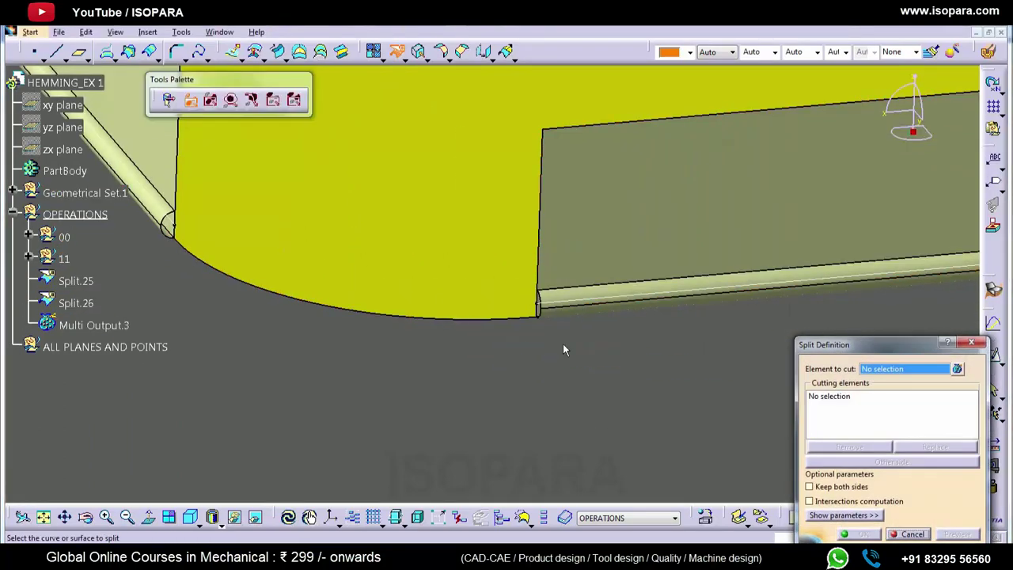
key(Escape)
Hide the two extruded cutting surfaces
right_click(582, 251)
click(616, 289)
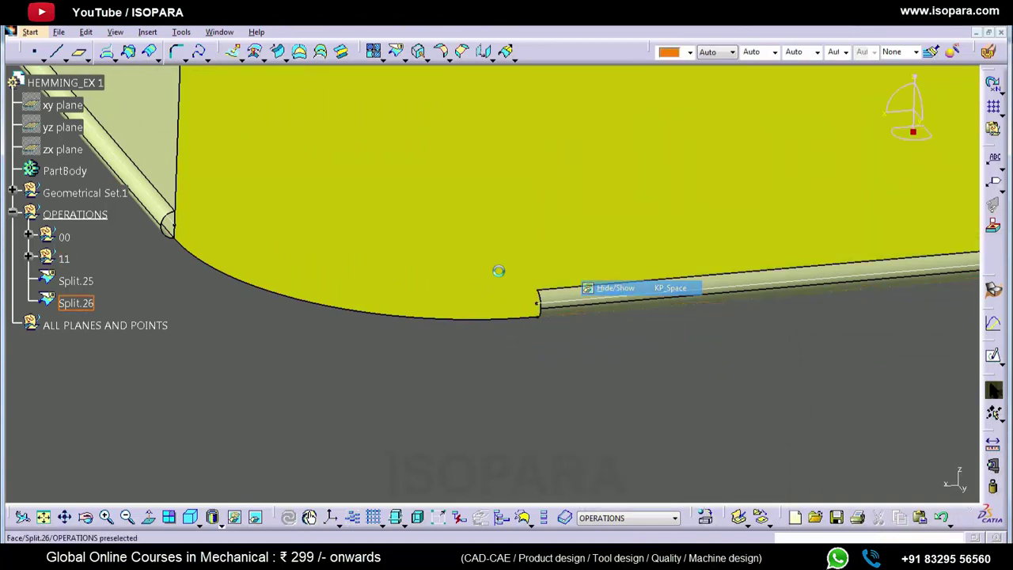
right_click(116, 108)
click(186, 151)
Group both splits into a geometrical set named SPLIT_00_11, and define OPERATIONS as the work object
middle_drag(172, 261, 250, 296)
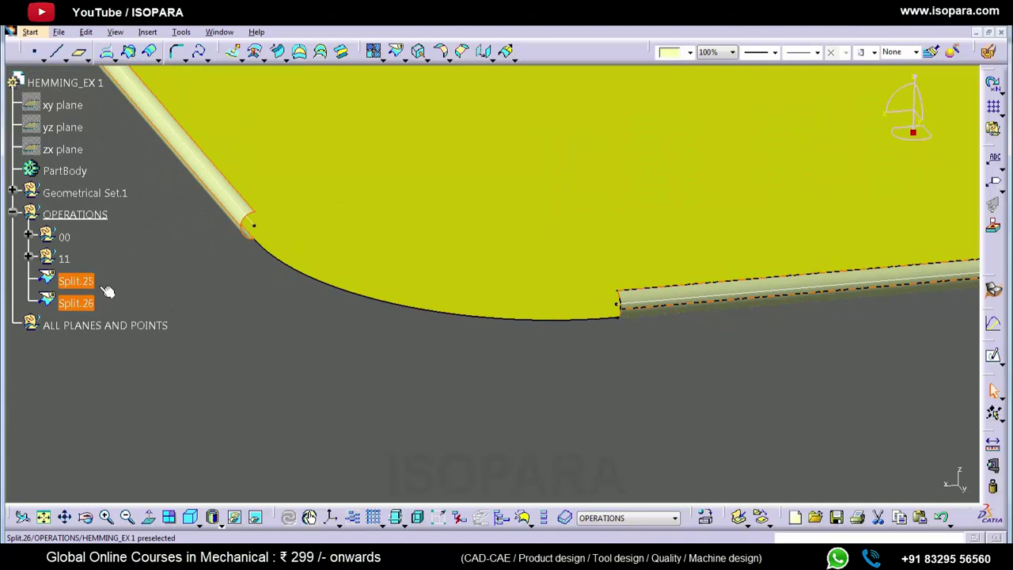
click(120, 309)
middle_click(253, 222)
middle_drag(312, 185, 208, 341)
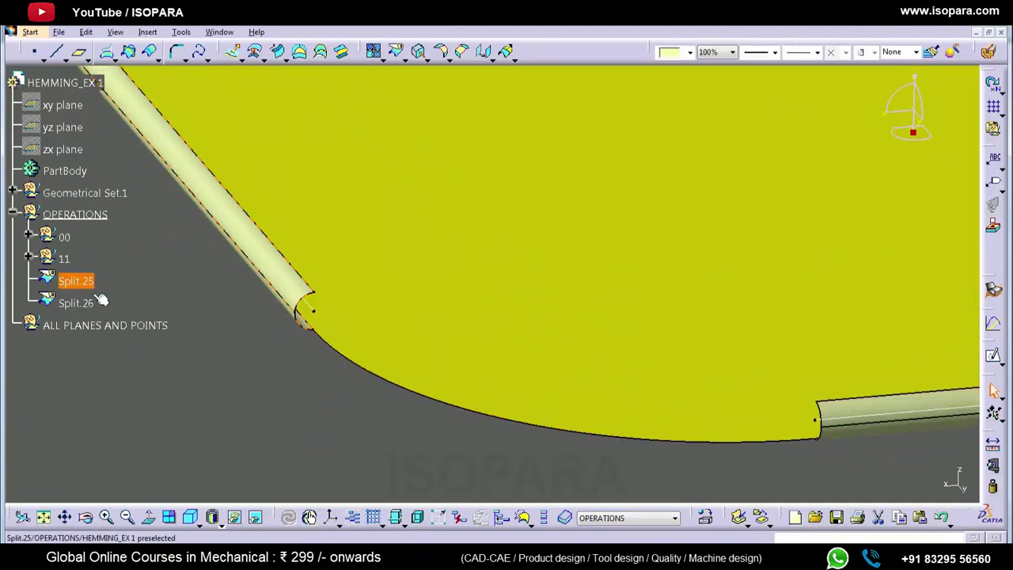
click(147, 33)
click(162, 75)
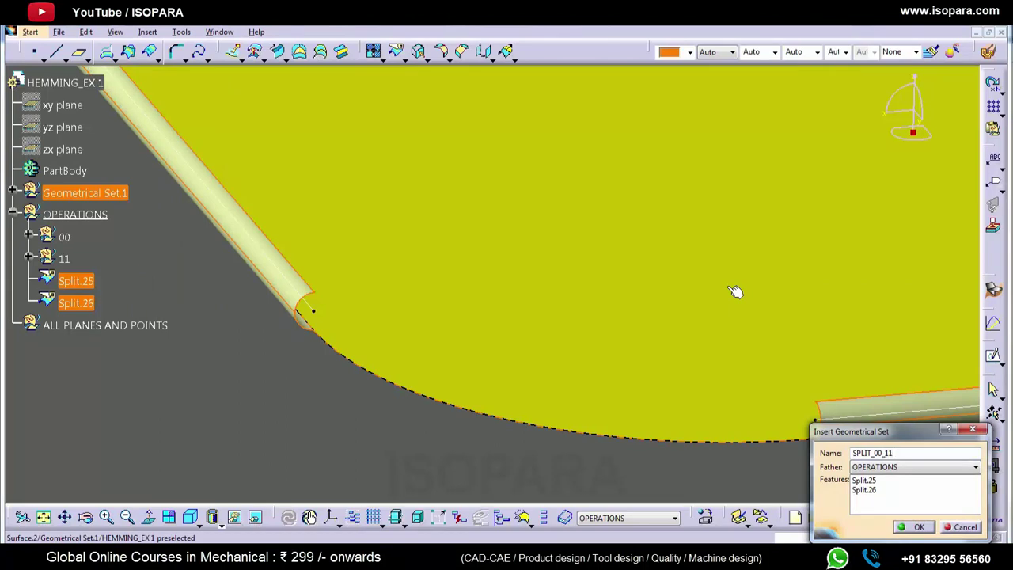
key(Return)
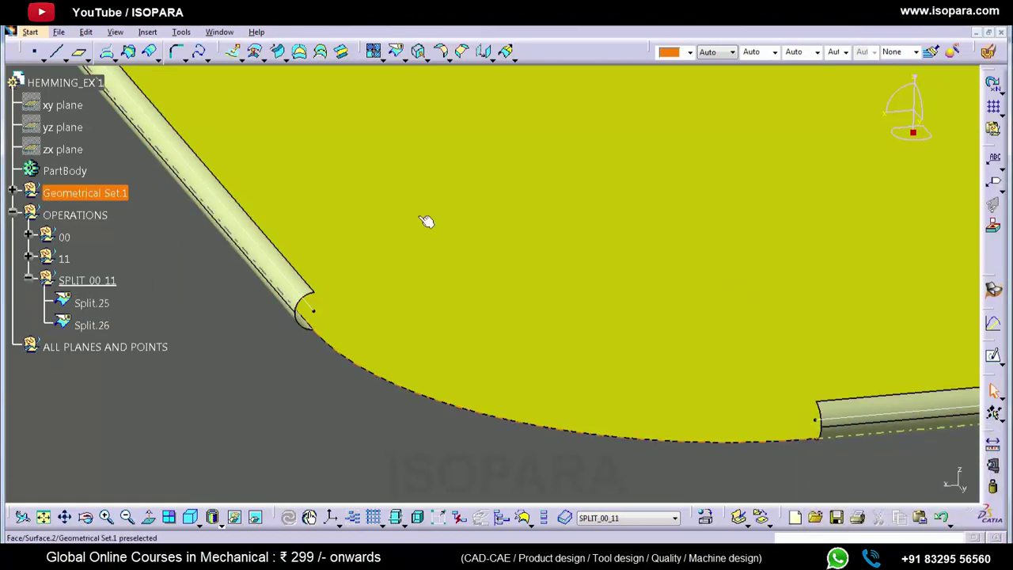
click(29, 280)
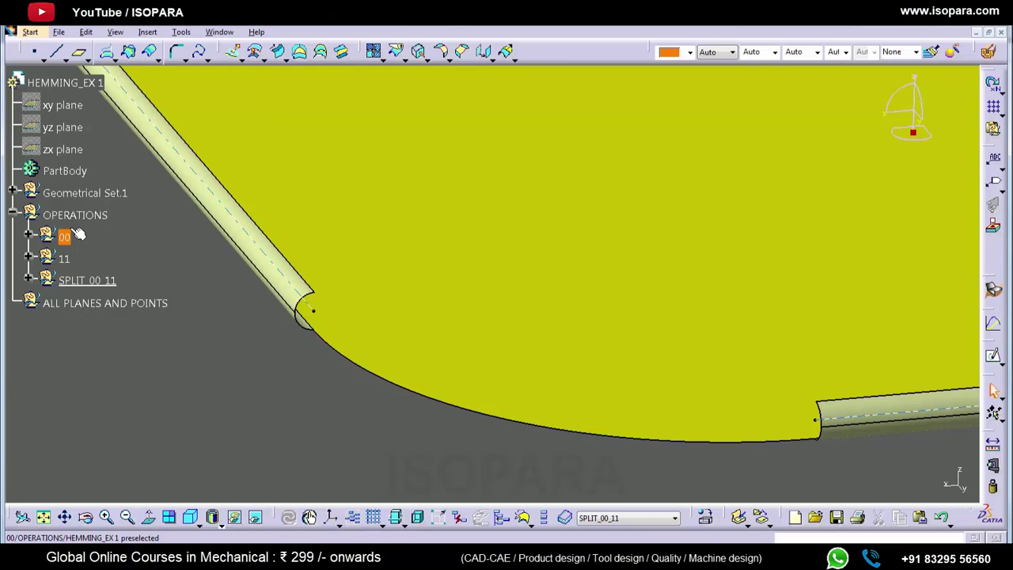
right_click(72, 212)
click(136, 307)
Start a linear sweep with reference surface, using the slanted split tube's upper edge as guide curve and the tube as reference surface
middle_drag(298, 273, 266, 315)
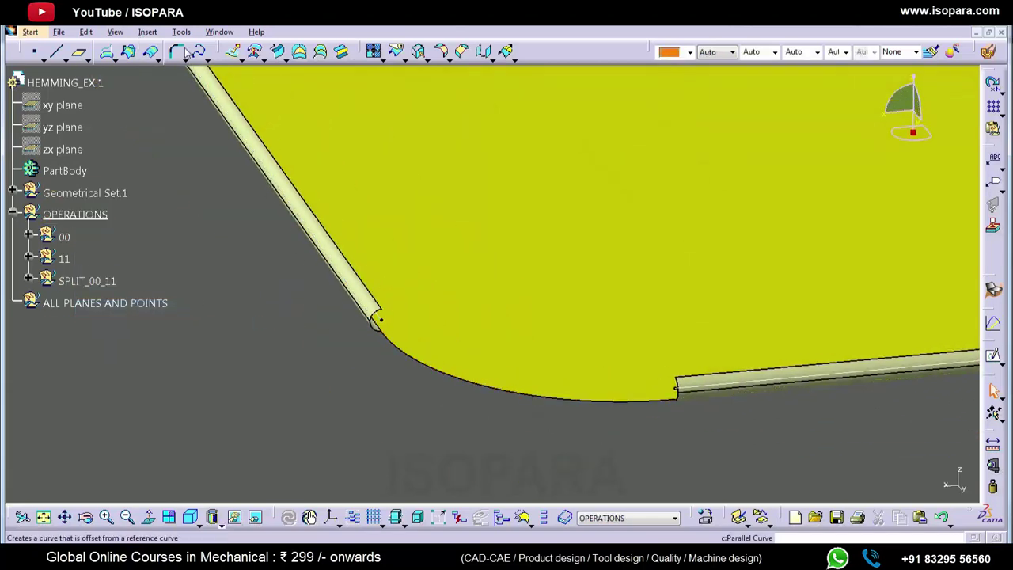
click(279, 53)
middle_click(374, 310)
middle_drag(546, 265, 742, 89)
click(833, 41)
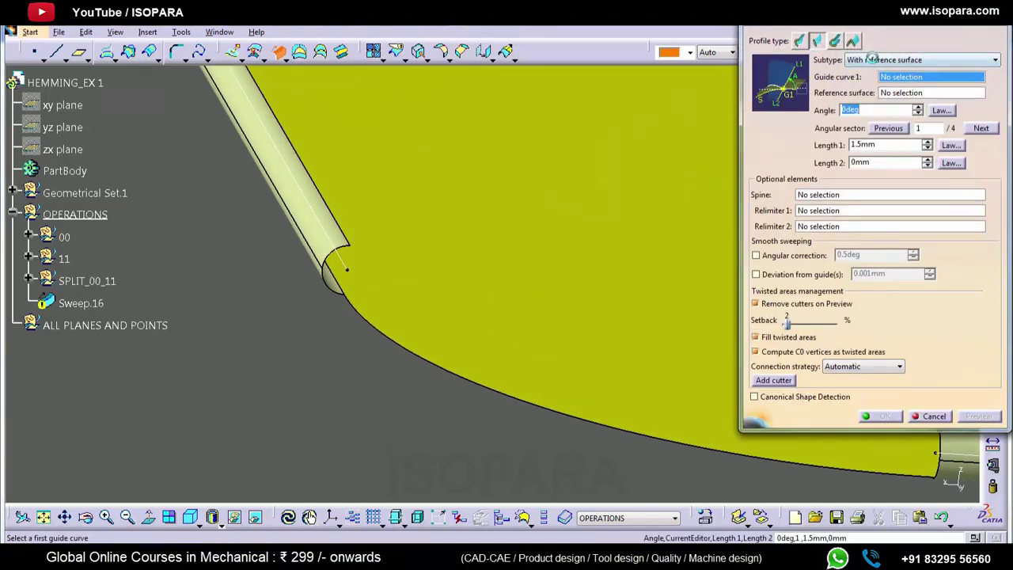
click(875, 62)
click(888, 93)
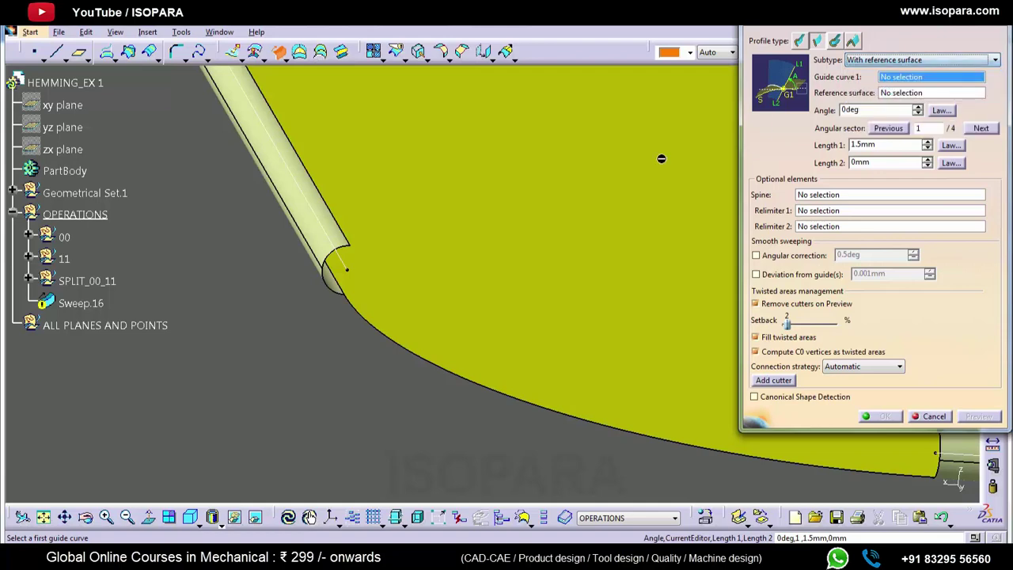
click(341, 222)
click(342, 239)
middle_drag(430, 240, 474, 285)
middle_drag(634, 239, 611, 276)
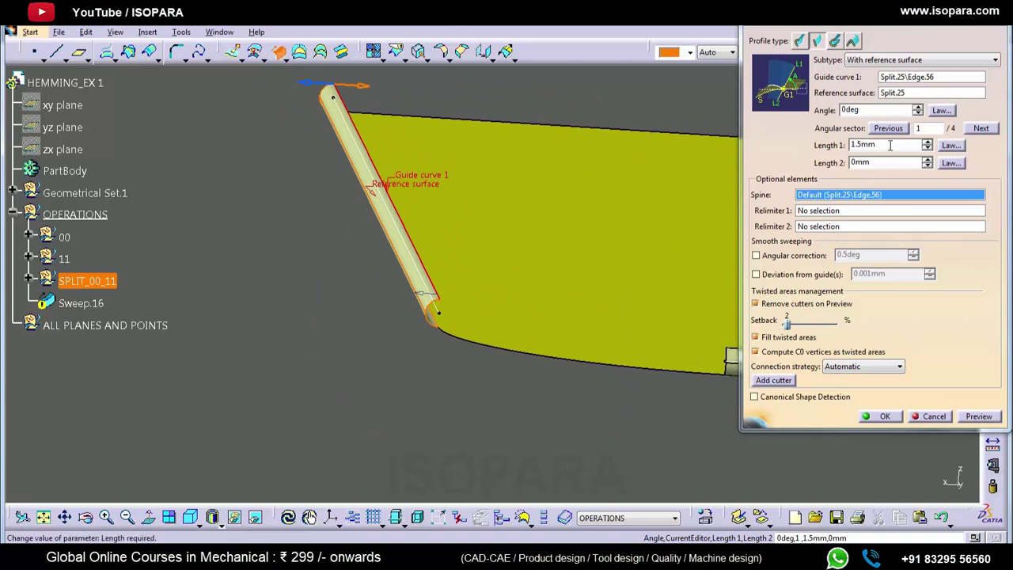
Set the sweep's Length 1 to 3.5 mm and create the flange along the slanted edge
drag(890, 146, 853, 157)
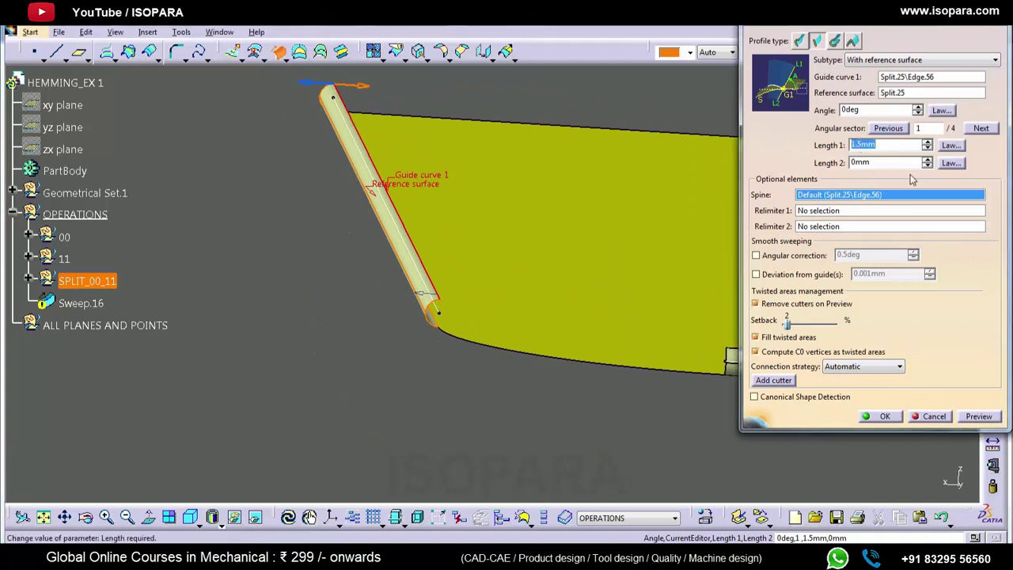
middle_drag(503, 251, 513, 201)
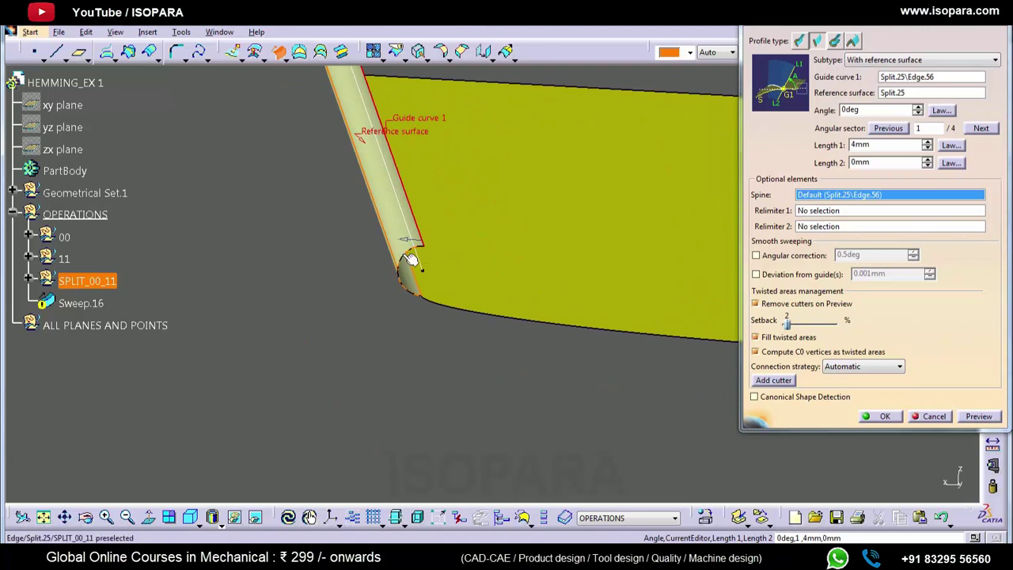
drag(867, 146, 789, 145)
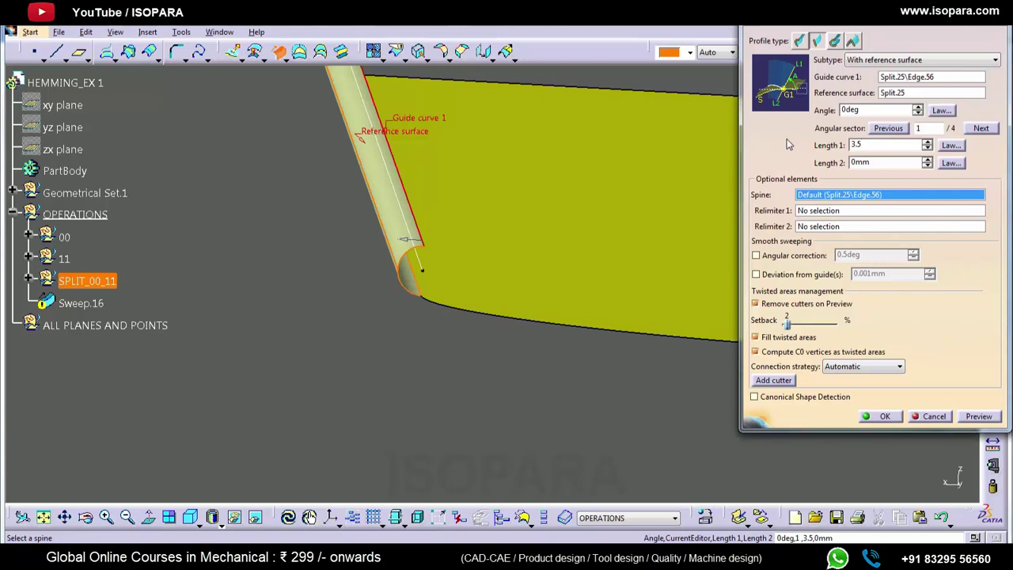
key(Return)
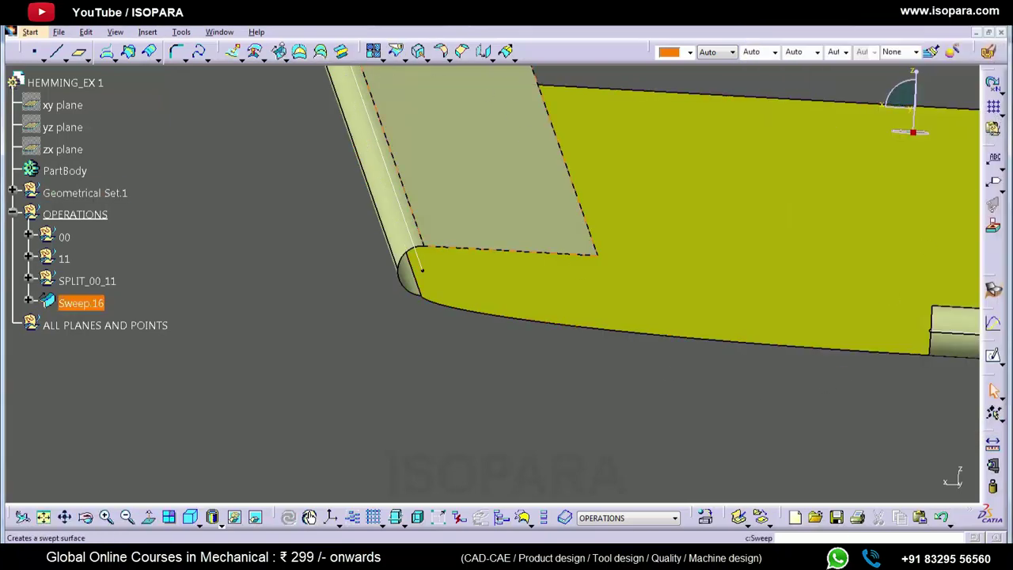
Sweep a matching flange along the other straight edge, using its split tube's upper edge as guide and the tube as reference surface
click(280, 53)
middle_drag(592, 235, 400, 291)
click(543, 279)
middle_drag(573, 186, 594, 87)
click(514, 276)
key(Return)
key(Escape)
Define ALL PLANES AND POINTS as the work object and create a point at the middle of the panel's rounded corner edge
middle_drag(423, 283, 385, 262)
middle_drag(249, 214, 452, 297)
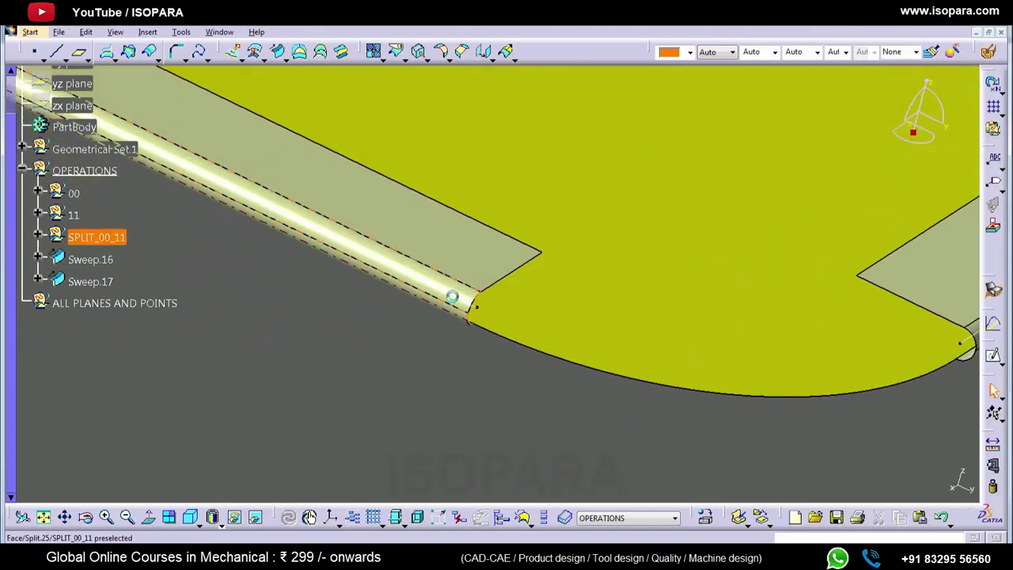
middle_drag(852, 330, 515, 305)
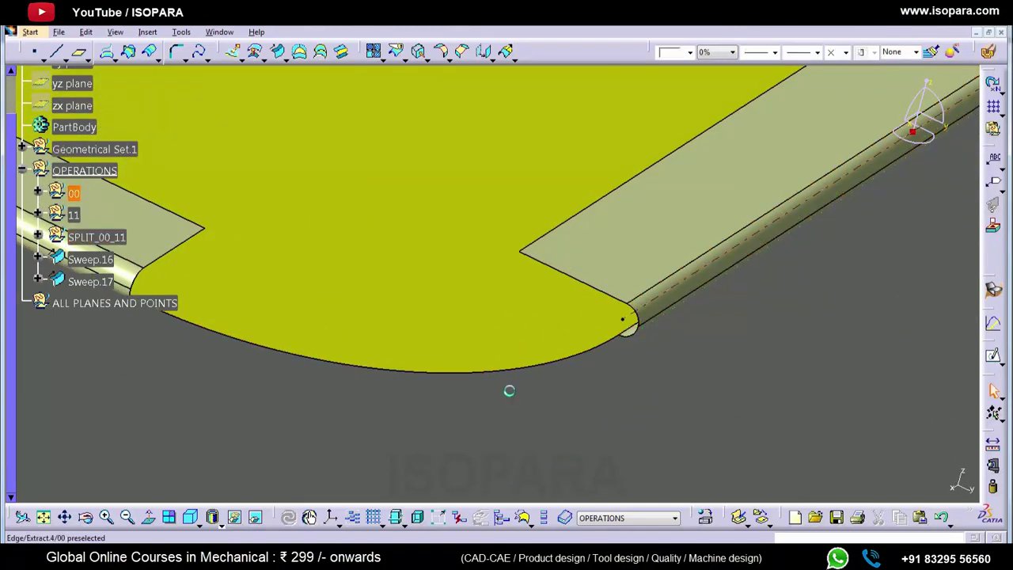
middle_drag(416, 301, 374, 362)
right_click(148, 316)
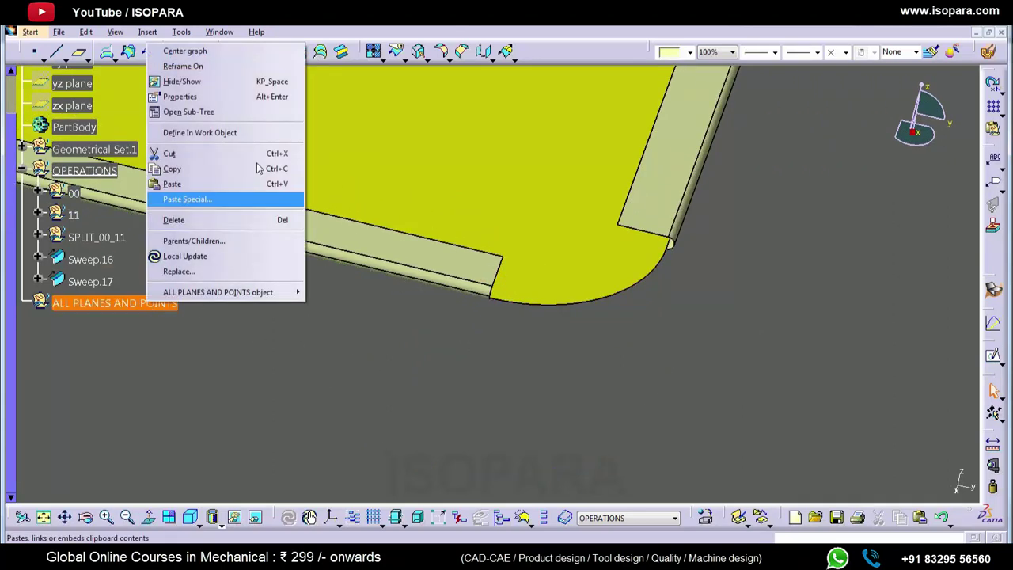
click(216, 131)
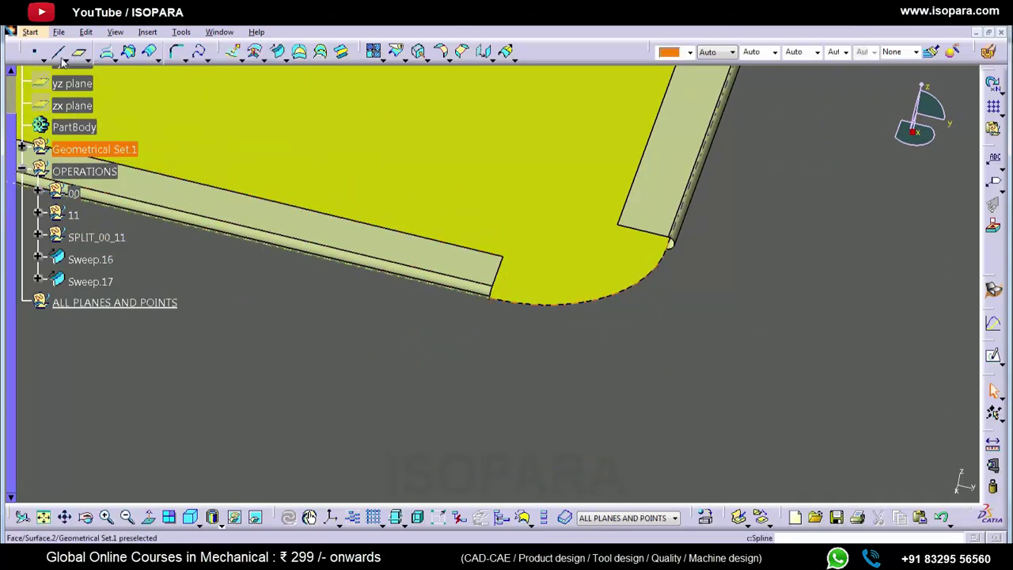
click(37, 53)
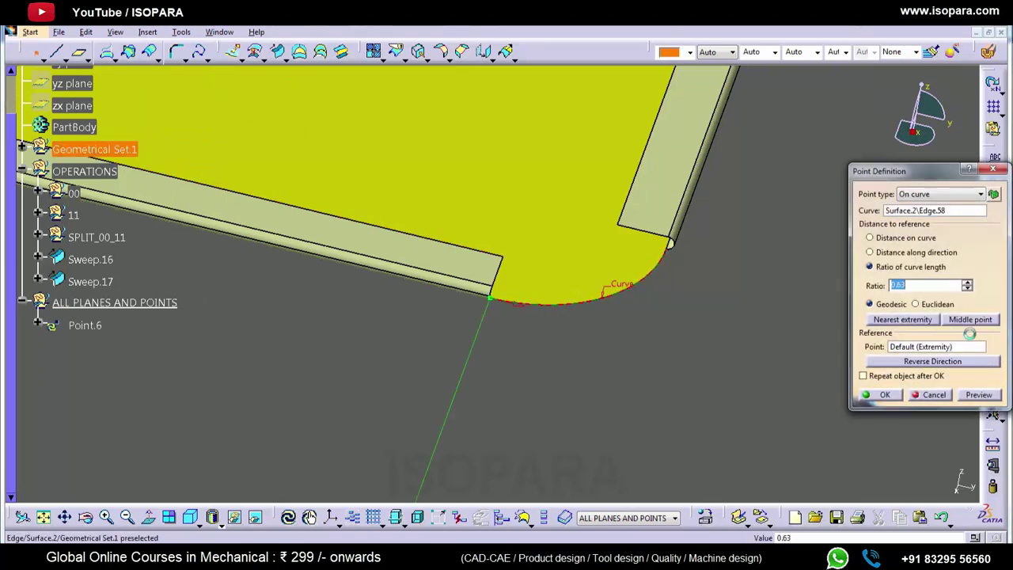
click(990, 324)
click(895, 395)
key(Escape)
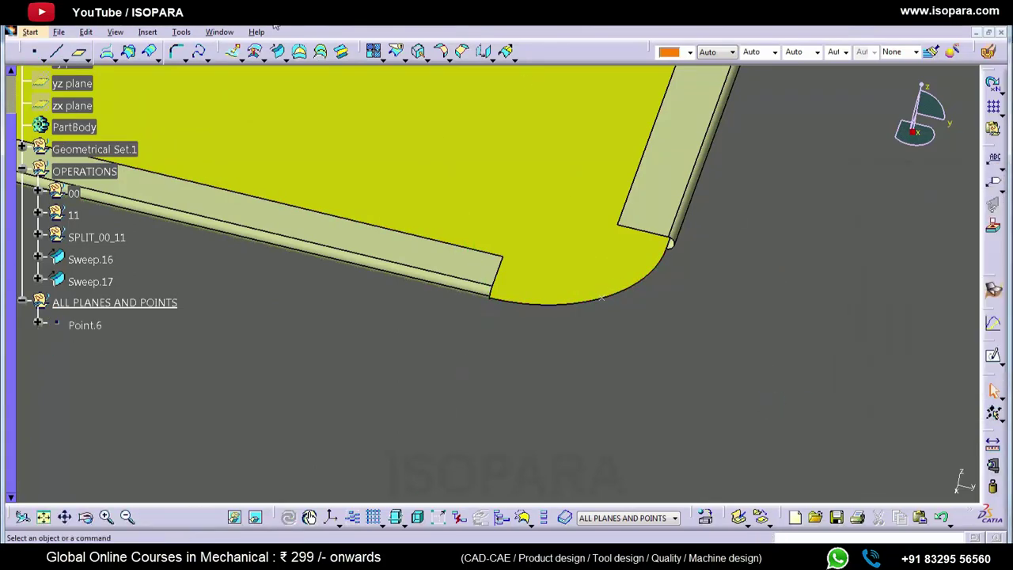
Create a plane parallel to the zx plane through the corner midpoint
click(79, 53)
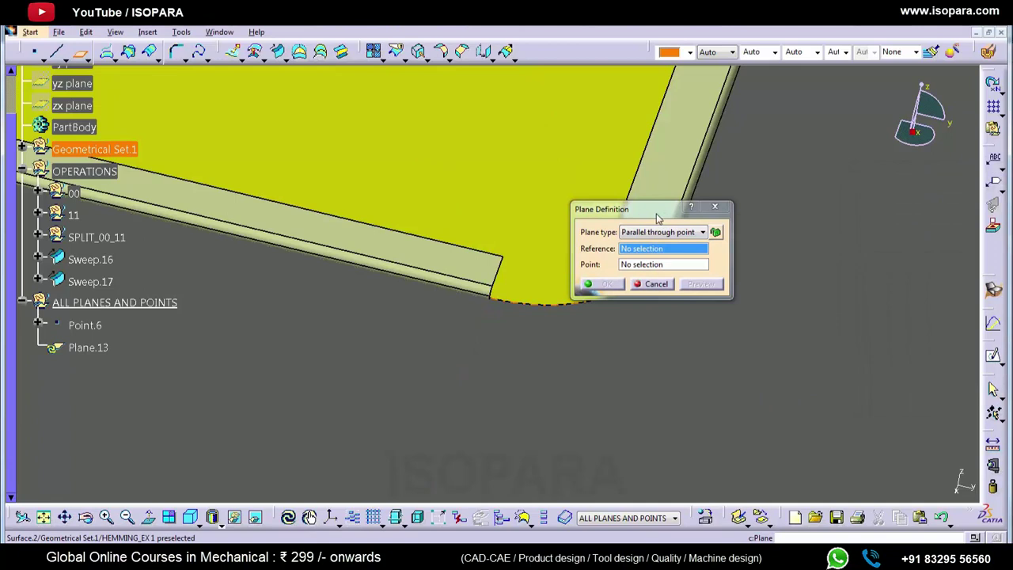
drag(819, 173, 909, 204)
right_click(894, 242)
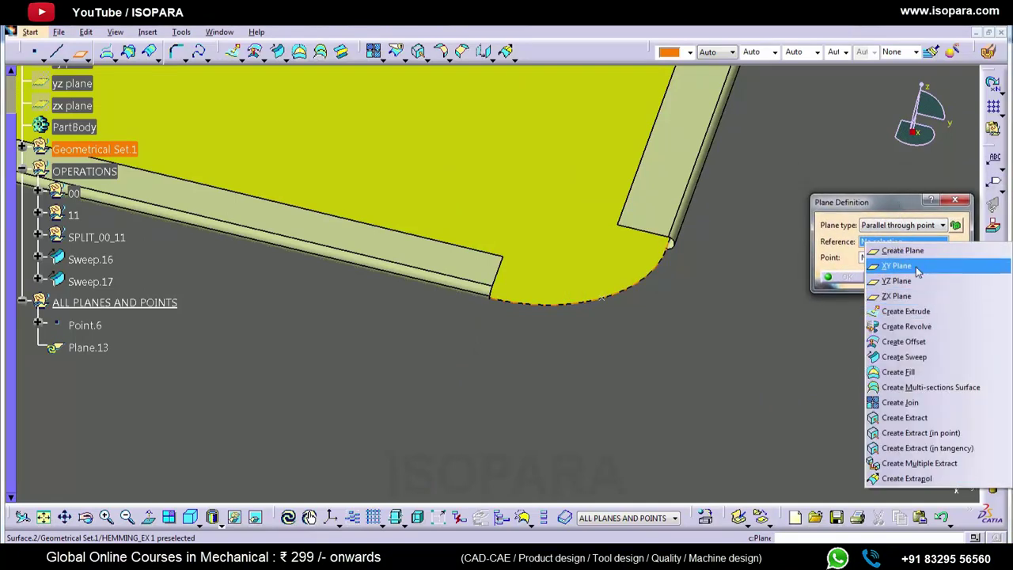
click(910, 296)
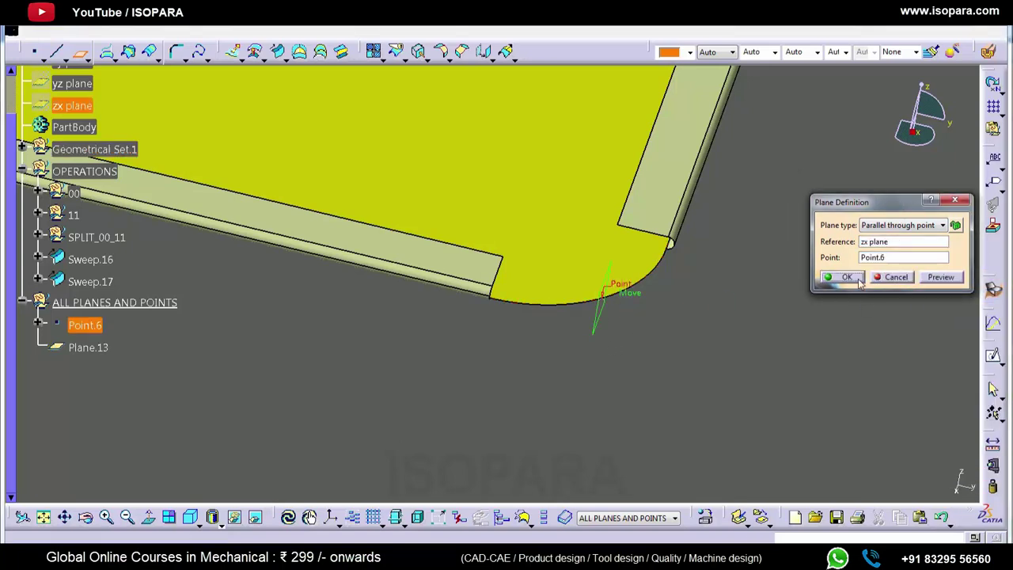
click(857, 281)
Create a plane parallel to the yz plane through the corner midpoint
right_click(887, 244)
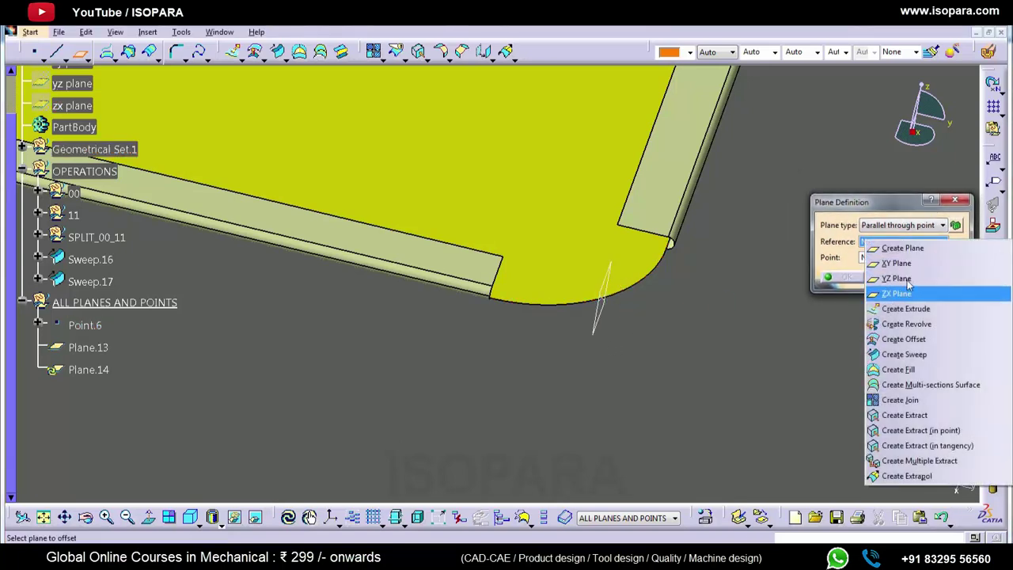
click(906, 293)
click(601, 300)
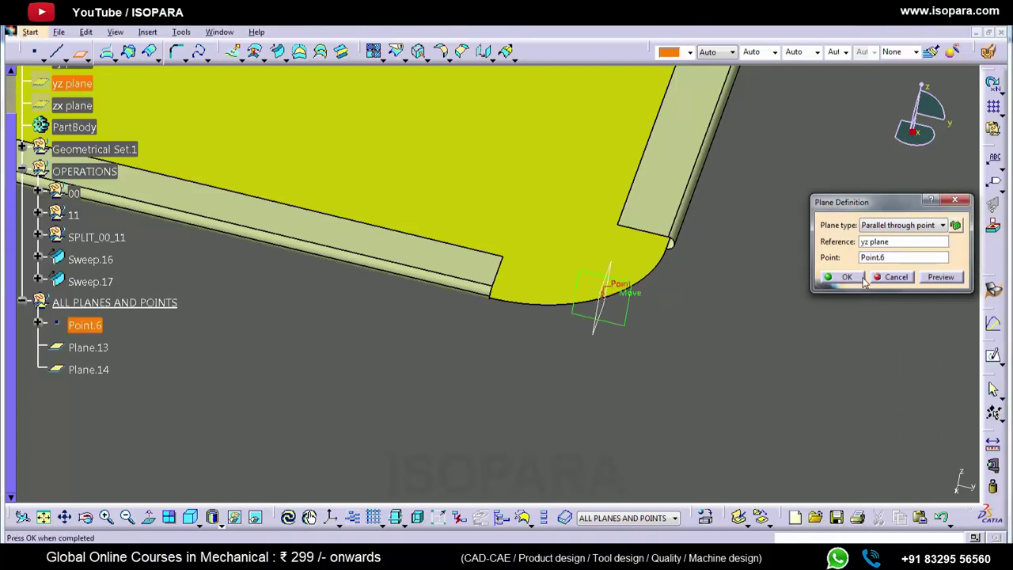
click(852, 279)
key(Escape)
Offset each of the two corner planes 17 mm so that one offset crosses each hem flange
middle_drag(660, 321, 608, 326)
click(254, 50)
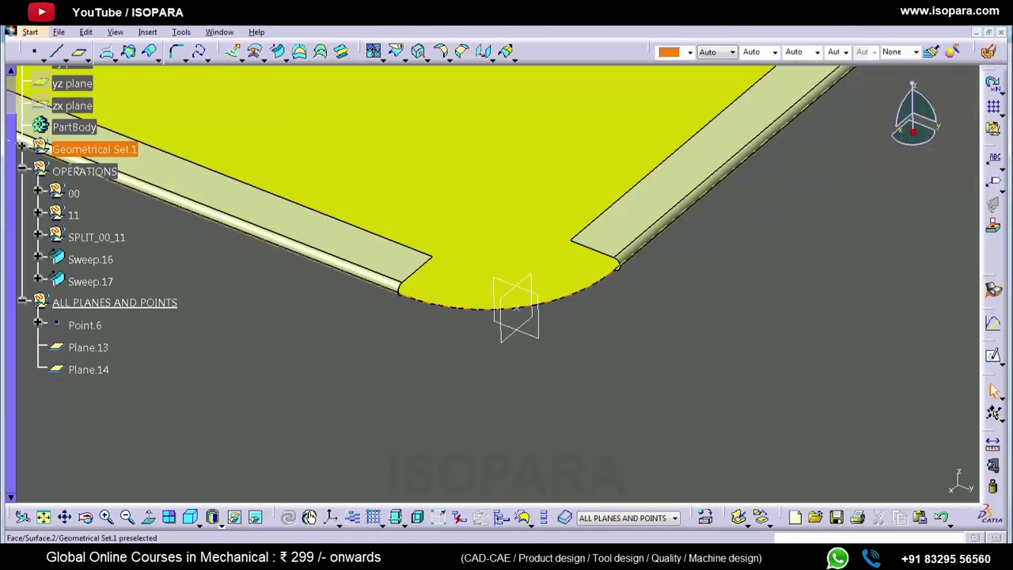
click(255, 52)
click(504, 342)
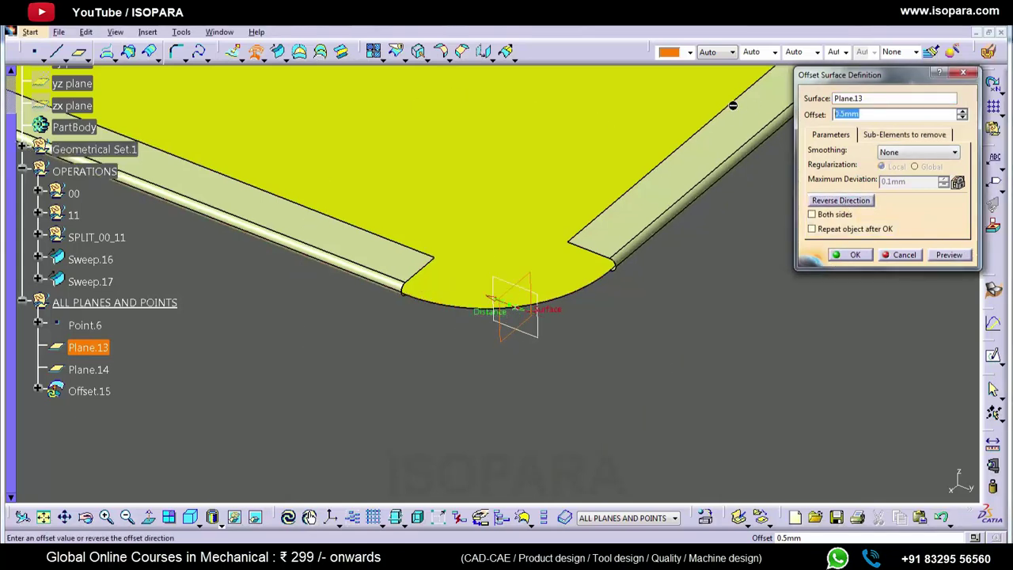
click(950, 255)
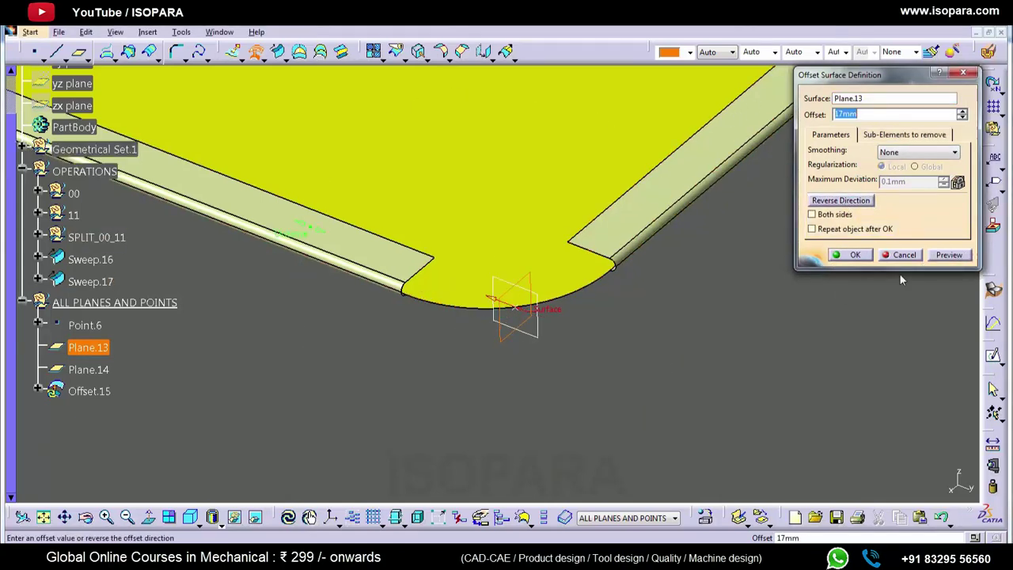
middle_drag(516, 265, 516, 300)
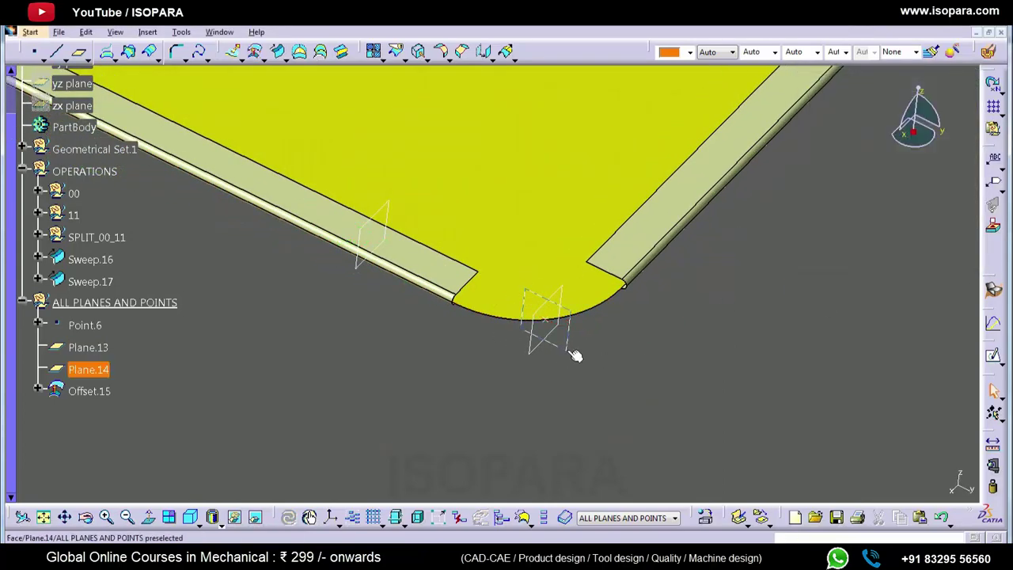
click(255, 51)
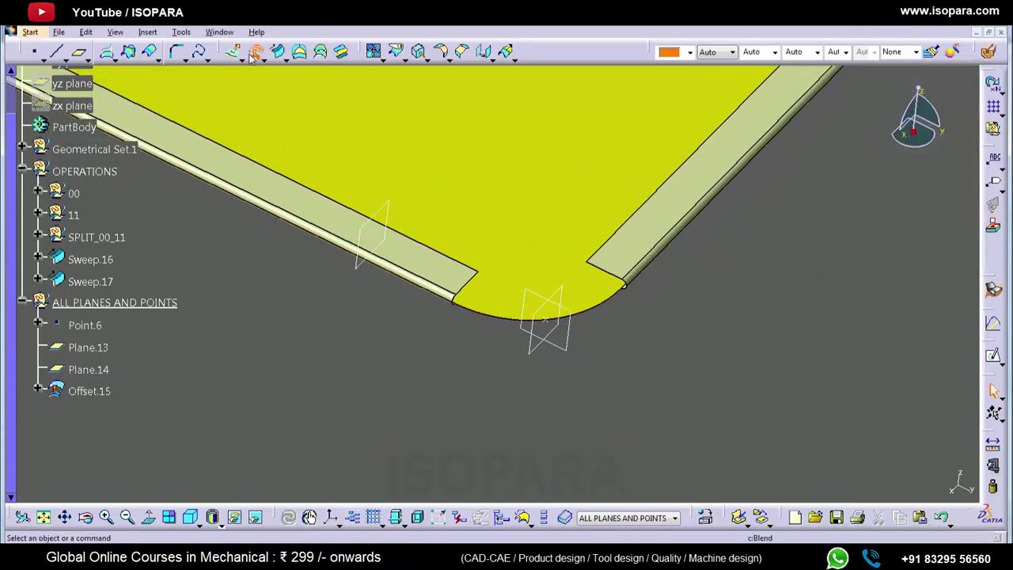
click(571, 358)
click(854, 255)
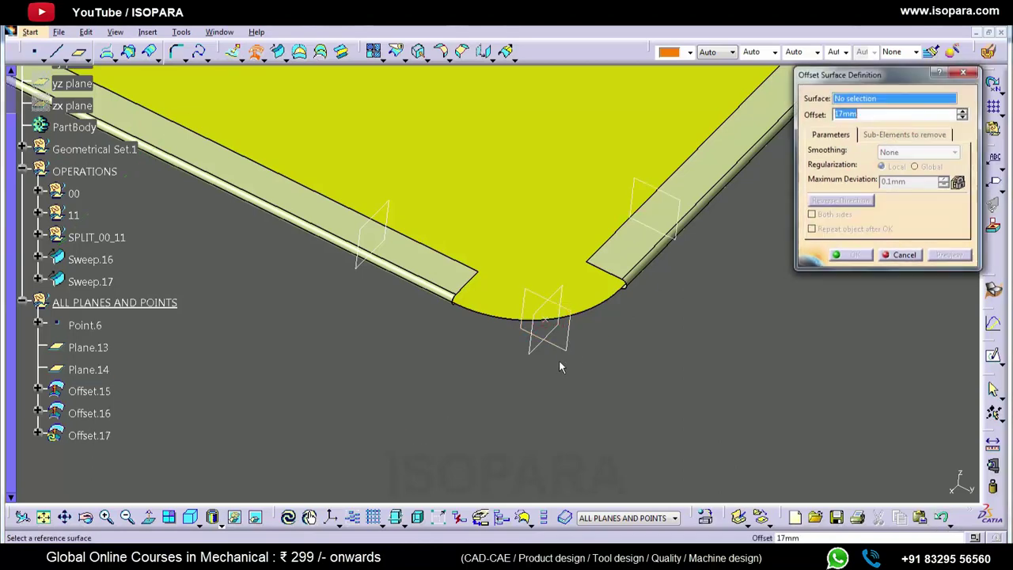
Offset each corner plane again by 27 mm, reversing the direction so the offsets lie farther along the two flanges
click(541, 349)
middle_drag(419, 279, 439, 294)
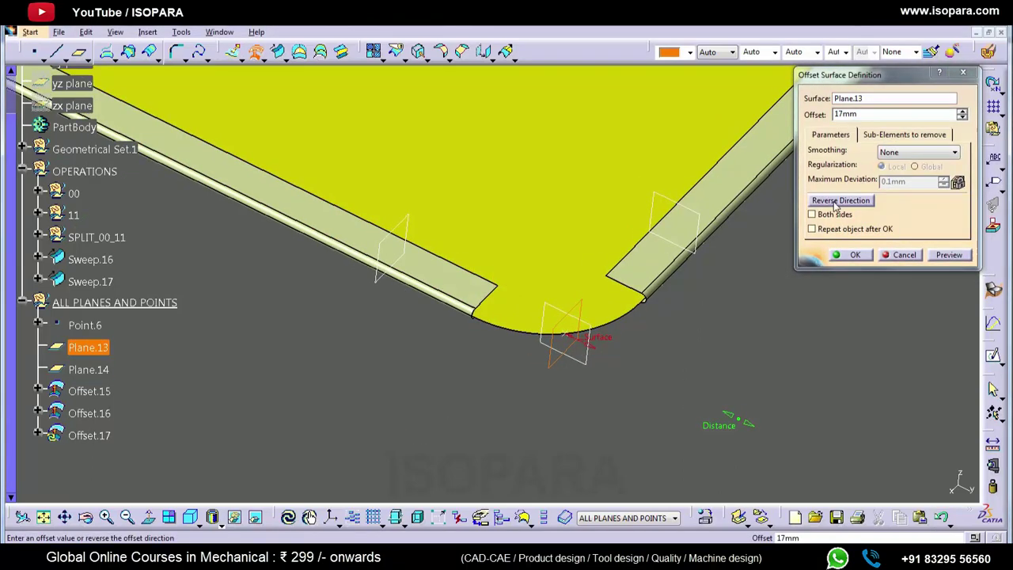
drag(880, 116, 796, 113)
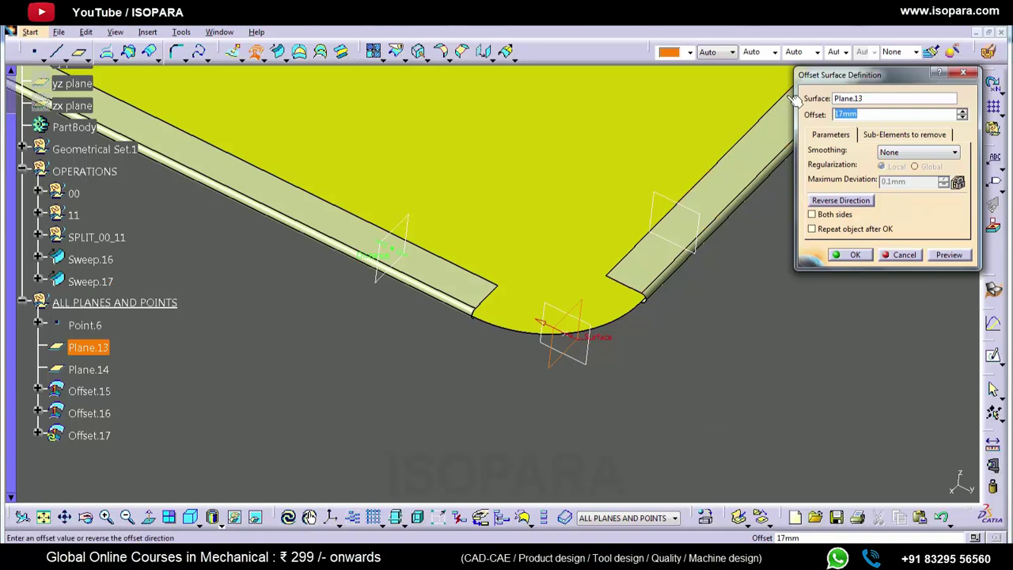
key(Return)
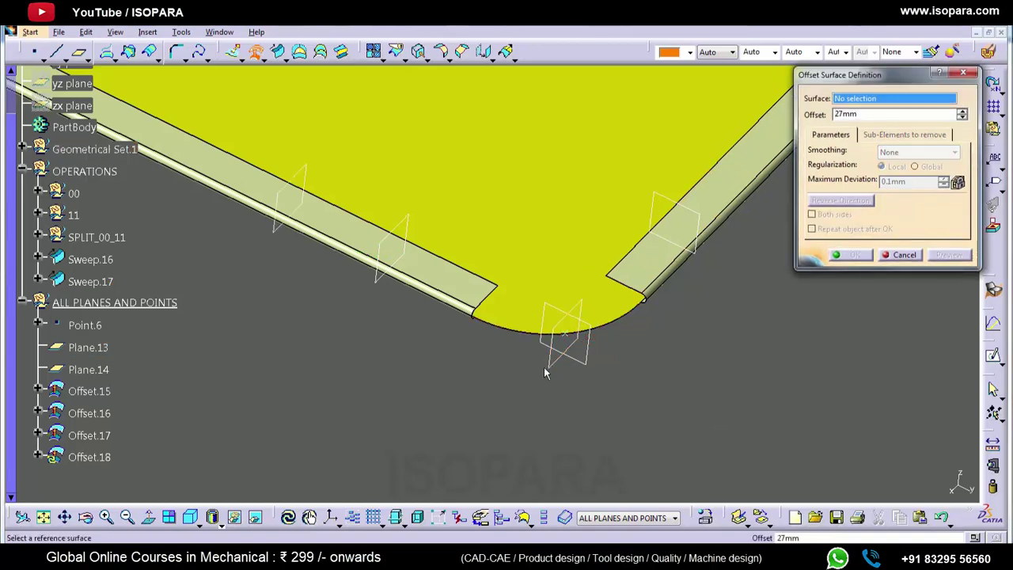
click(586, 363)
click(852, 254)
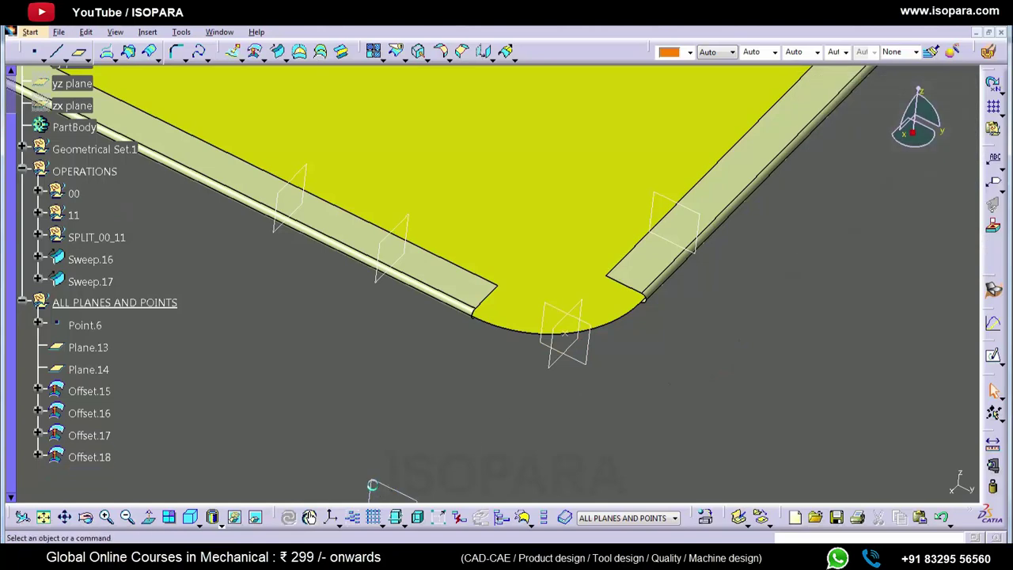
double_click(372, 484)
click(855, 256)
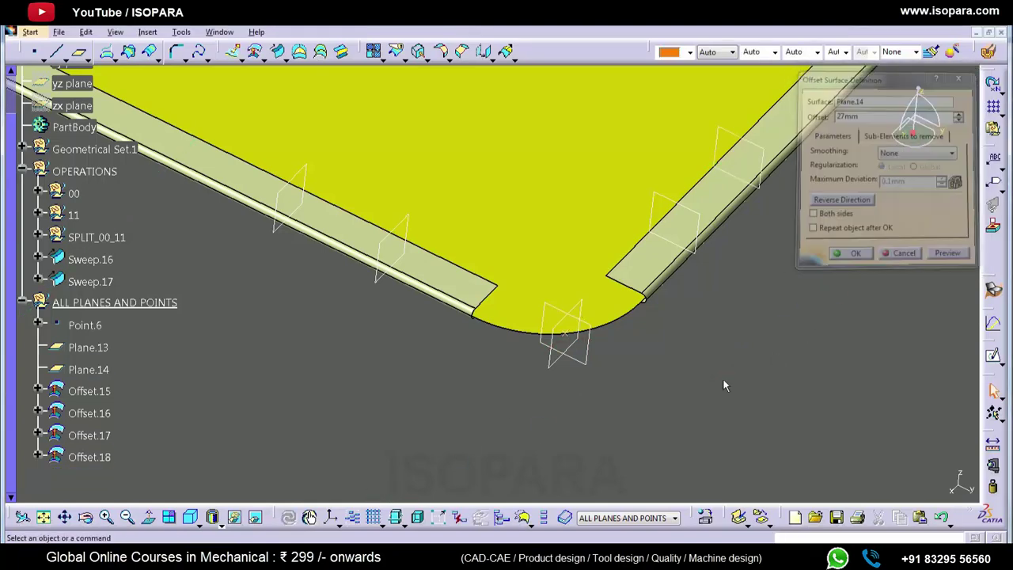
drag(636, 407, 483, 265)
key(space)
Split the curved end edge of the slanted edge's tube at the vertex where the tube's middle line meets it
middle_drag(524, 321, 492, 246)
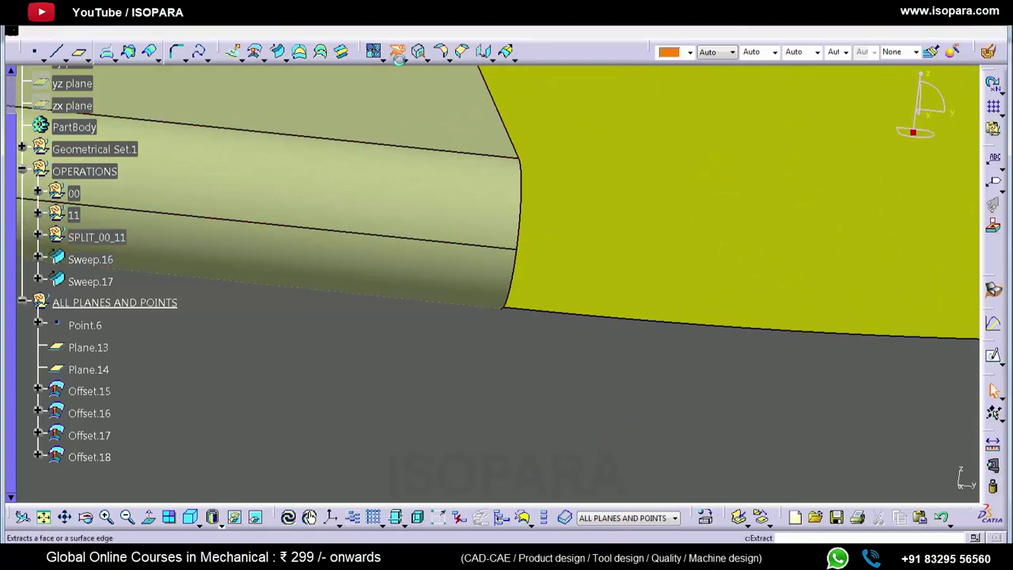
click(398, 52)
click(521, 271)
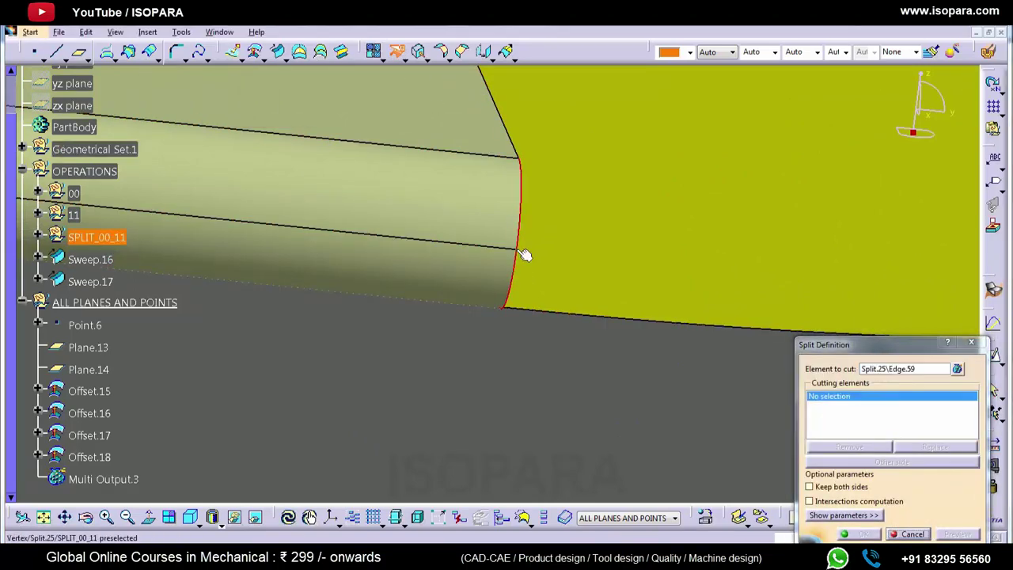
click(520, 252)
click(860, 533)
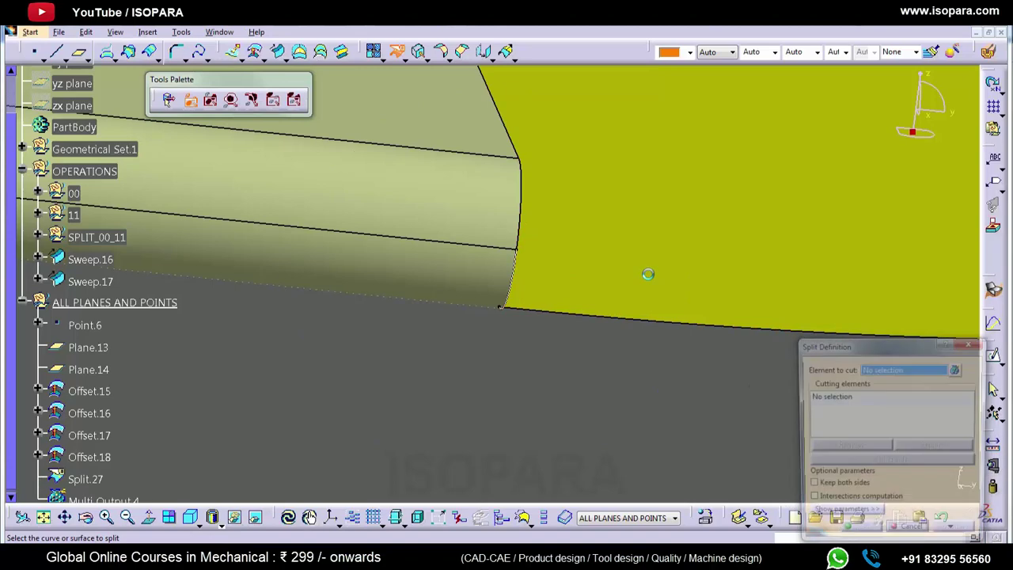
Split the curved end edge of the other tube at the vertex where that tube's middle line meets it
middle_drag(726, 190, 730, 235)
middle_drag(961, 222, 770, 280)
click(924, 235)
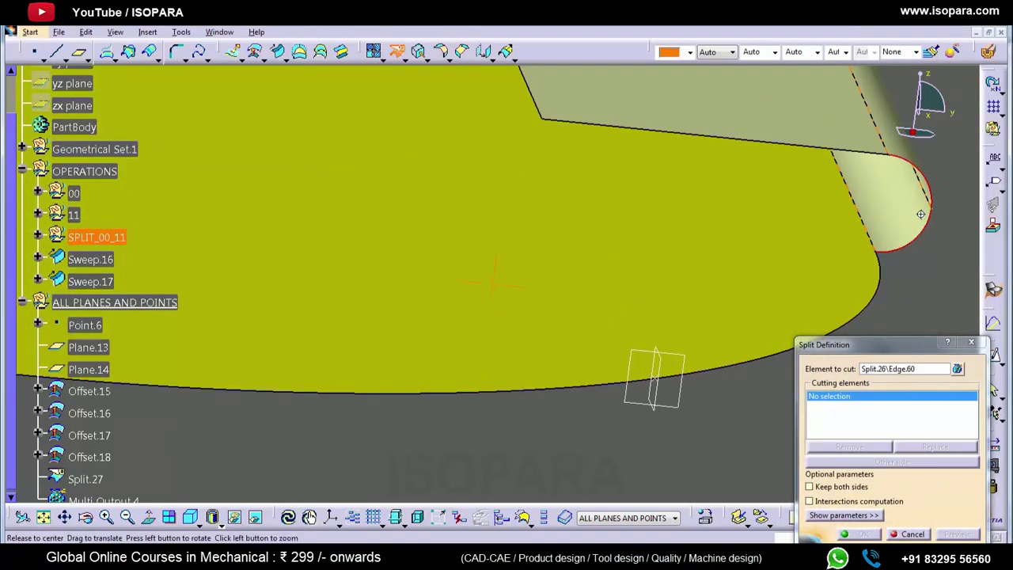
middle_click(920, 215)
middle_drag(920, 214, 769, 90)
click(553, 252)
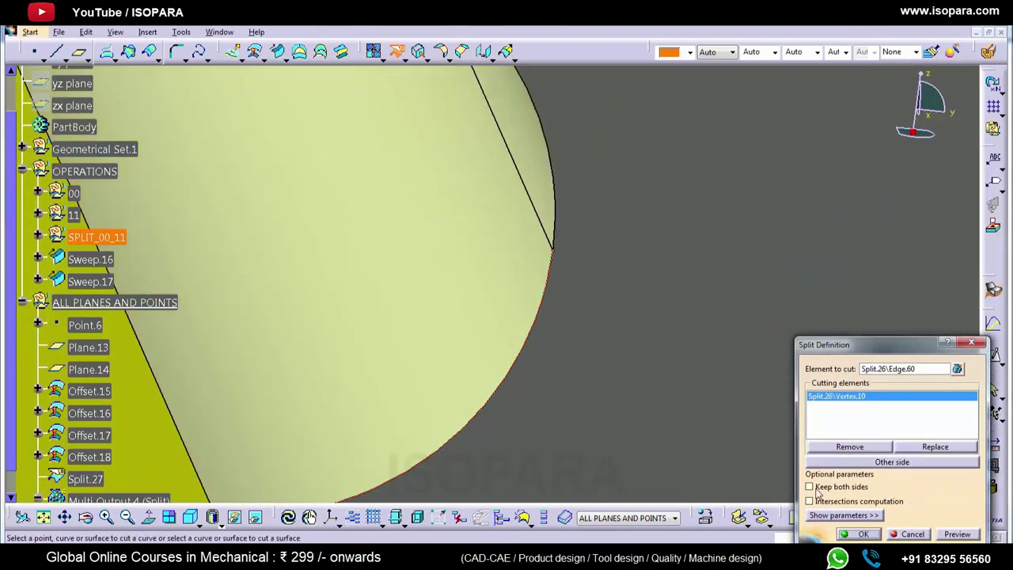
click(865, 537)
middle_drag(578, 255, 525, 403)
key(Escape)
Define a multi-sections surface with that split curve as first section, tangent to its tube, and the panel's rounded corner edge as guide
middle_drag(317, 333, 581, 229)
click(321, 53)
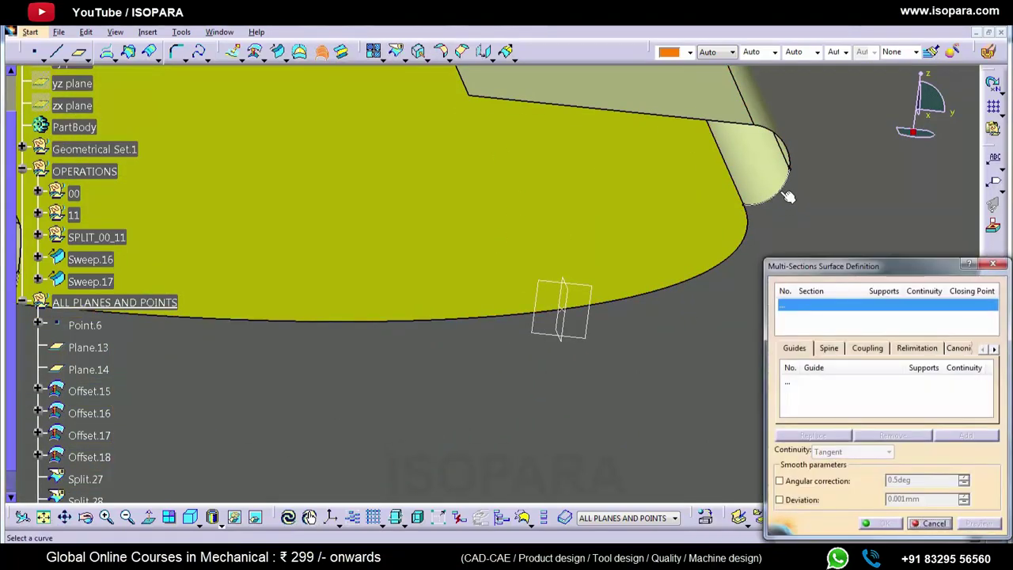
click(785, 189)
click(754, 226)
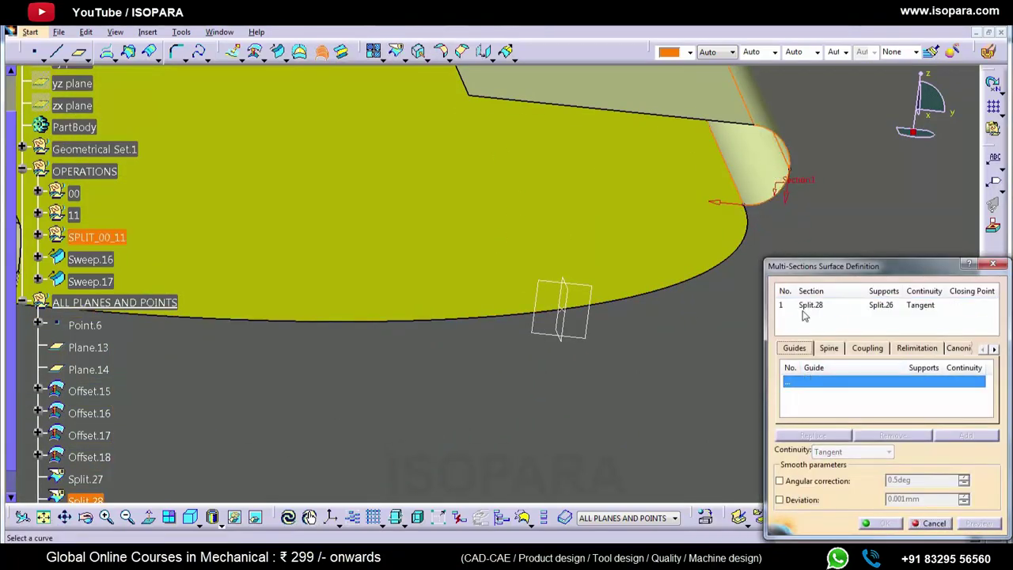
click(826, 307)
click(805, 384)
click(729, 259)
click(854, 307)
click(965, 434)
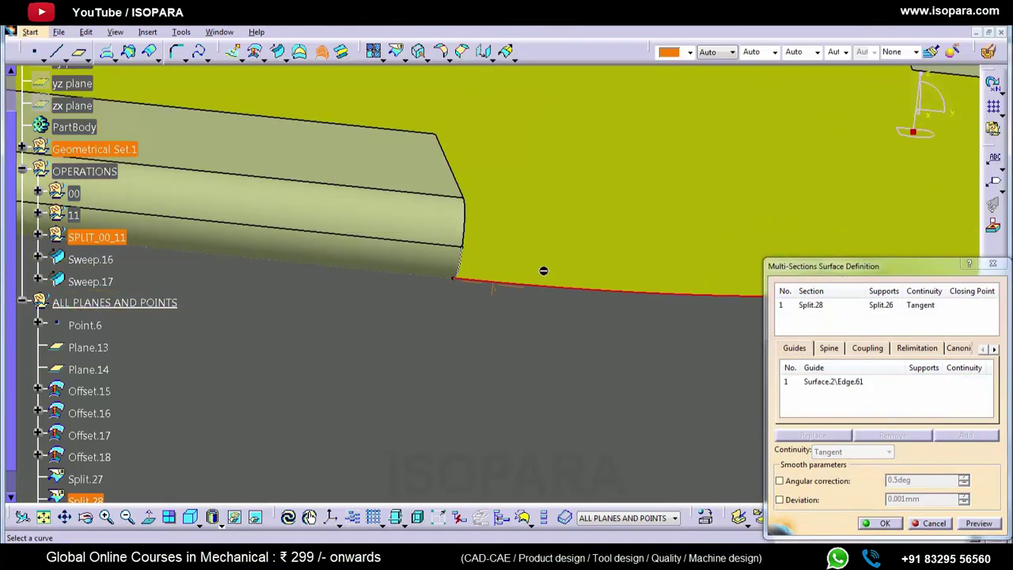
Add the slanted edge tube's split curve as tangent second section, create the corner surface and hide the section curves
click(483, 267)
click(459, 257)
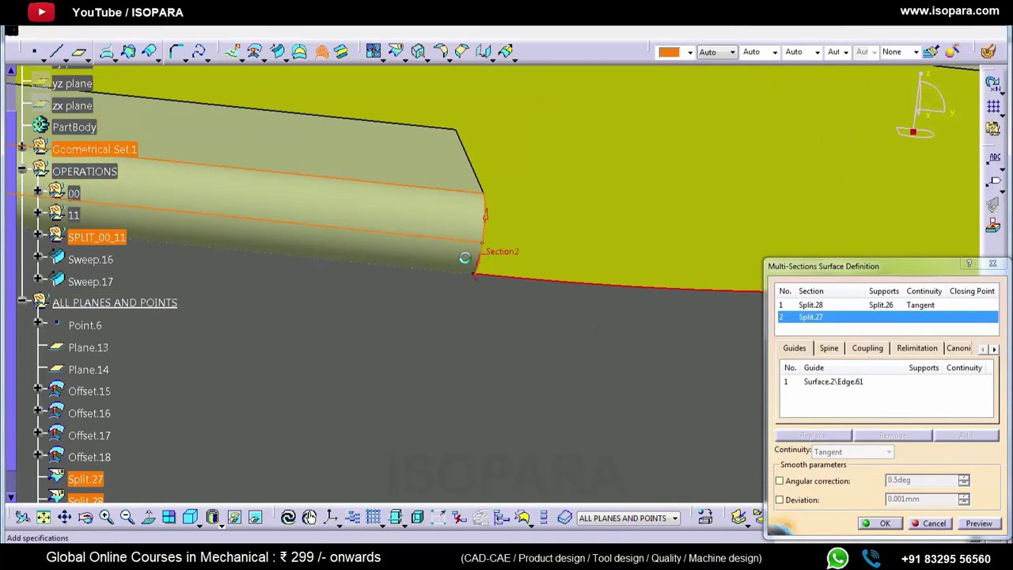
click(987, 523)
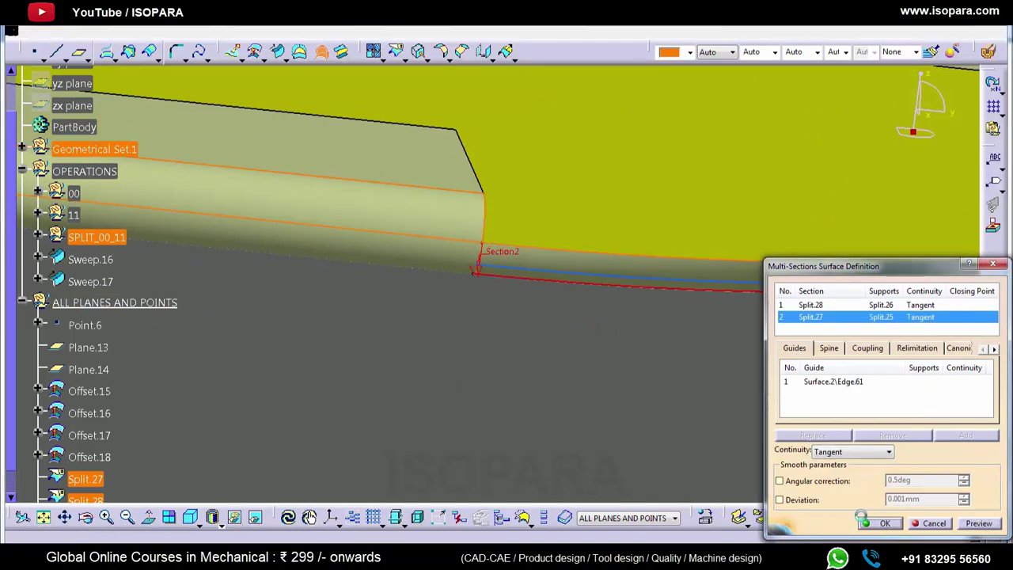
click(884, 523)
right_click(483, 256)
click(531, 299)
Sweep a 5 mm linear wall at 0° along the corner surface's free edge, using the corner surface as reference
middle_drag(514, 297, 235, 363)
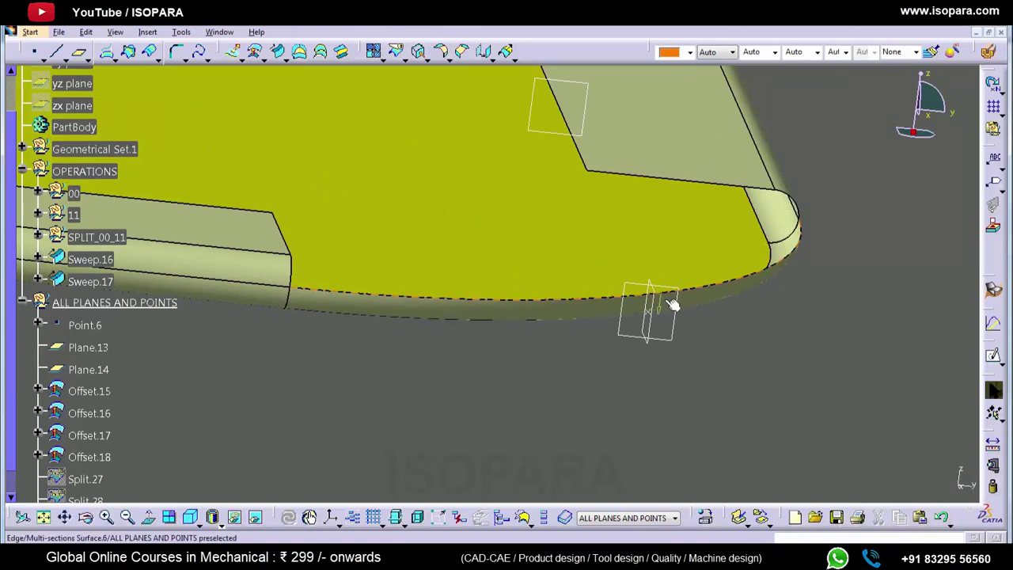
click(278, 52)
click(356, 299)
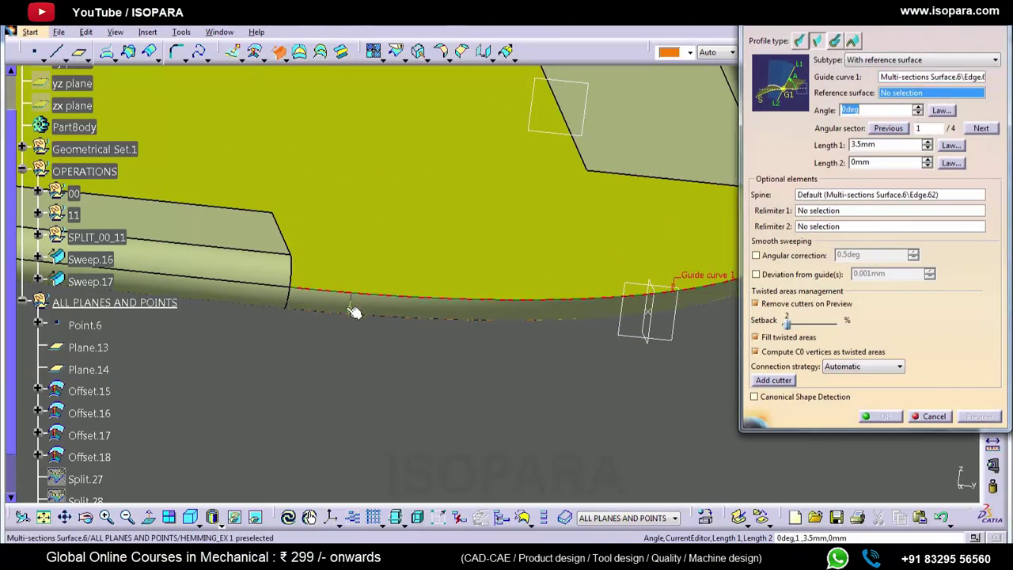
click(358, 308)
middle_drag(440, 321, 115, 350)
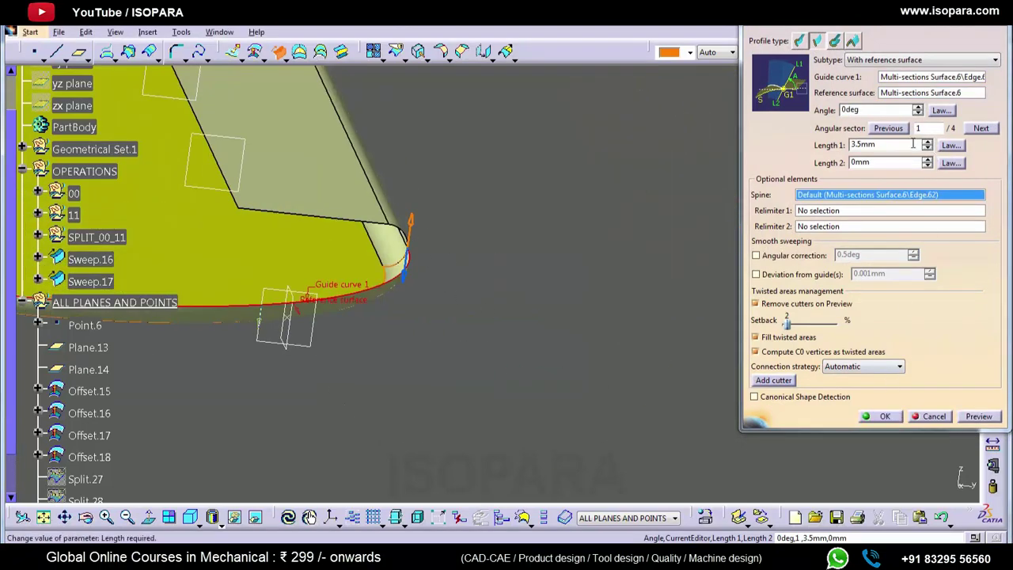
drag(899, 148, 712, 146)
text(5)
key(Return)
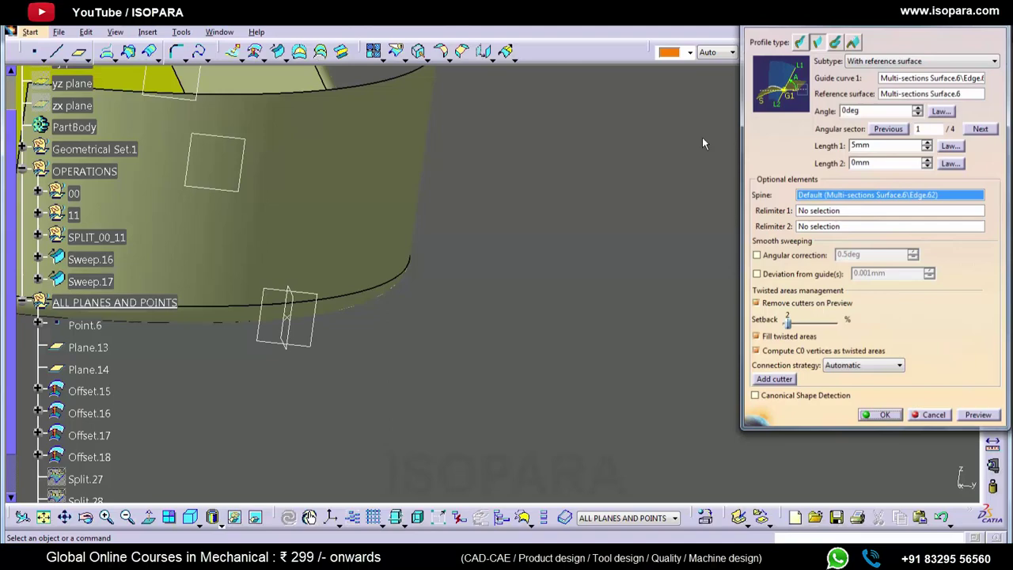
Color the tube surfaces in the SPLIT_00_11 set orange
middle_drag(372, 208, 547, 341)
click(109, 237)
click(687, 55)
click(677, 127)
click(633, 190)
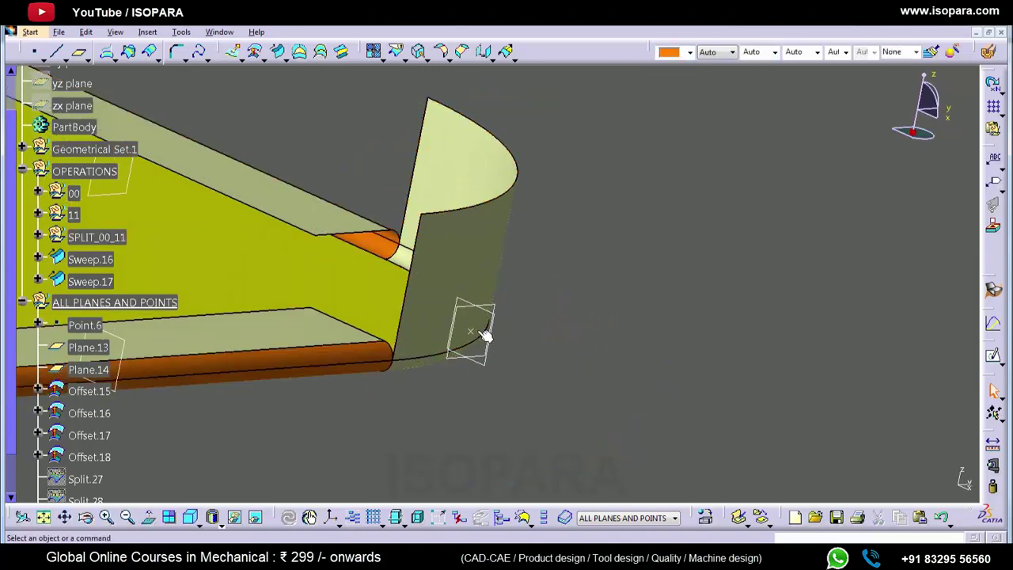
click(95, 237)
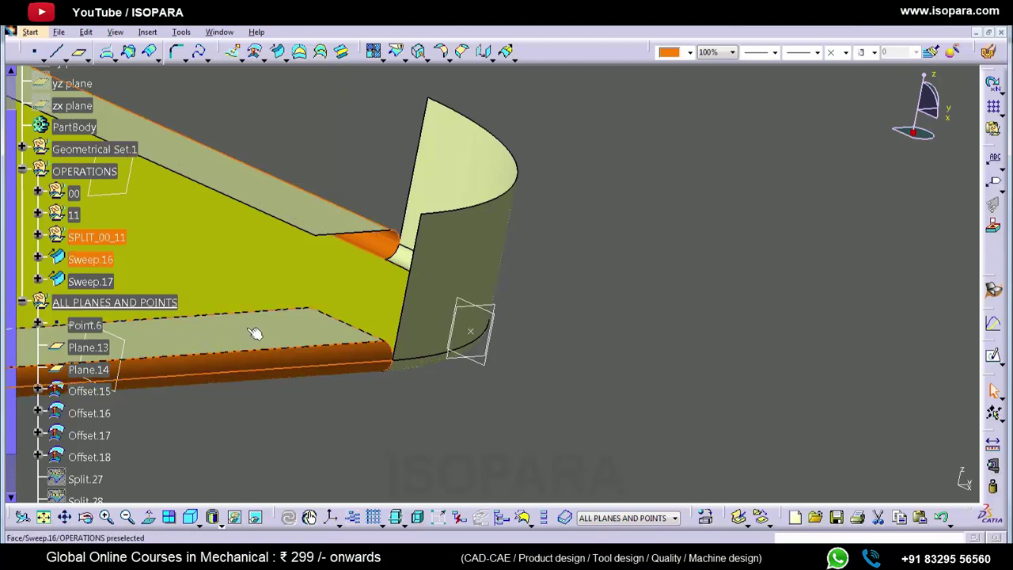
click(546, 344)
Hide the corner midpoint and the two planes passing through it
middle_drag(499, 358, 398, 308)
middle_drag(532, 336, 639, 323)
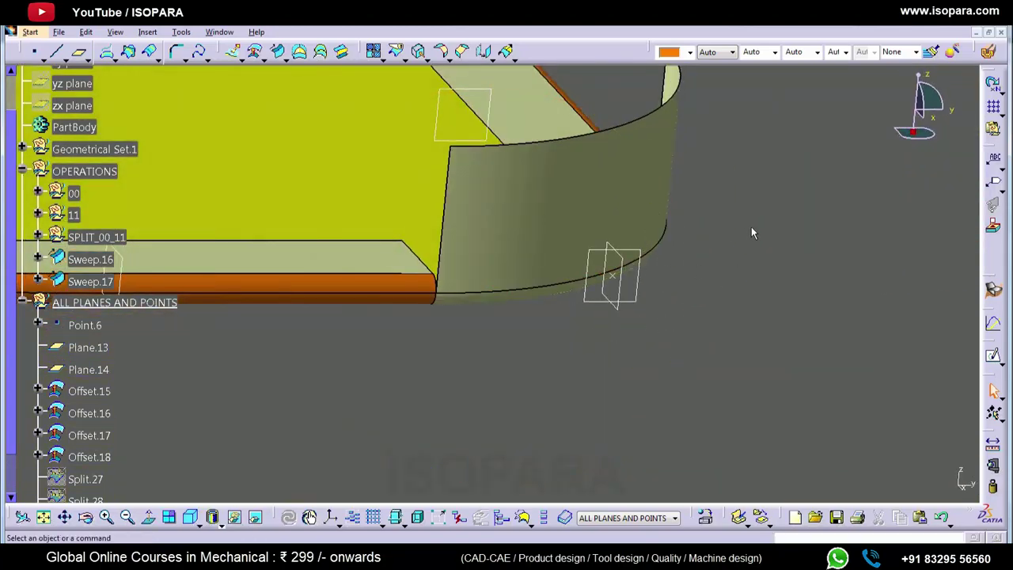
middle_drag(586, 274, 643, 264)
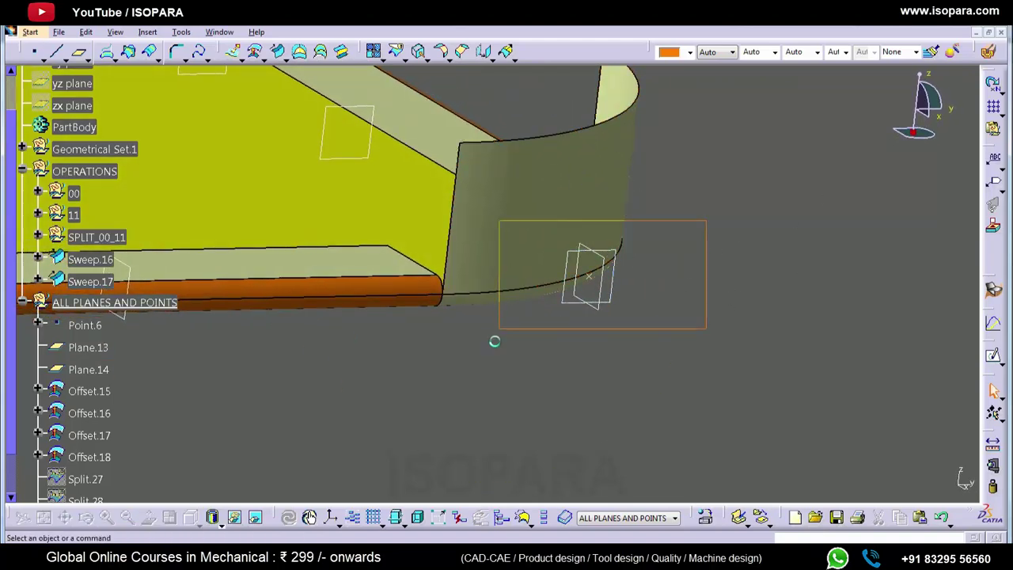
drag(497, 339, 495, 340)
key(space)
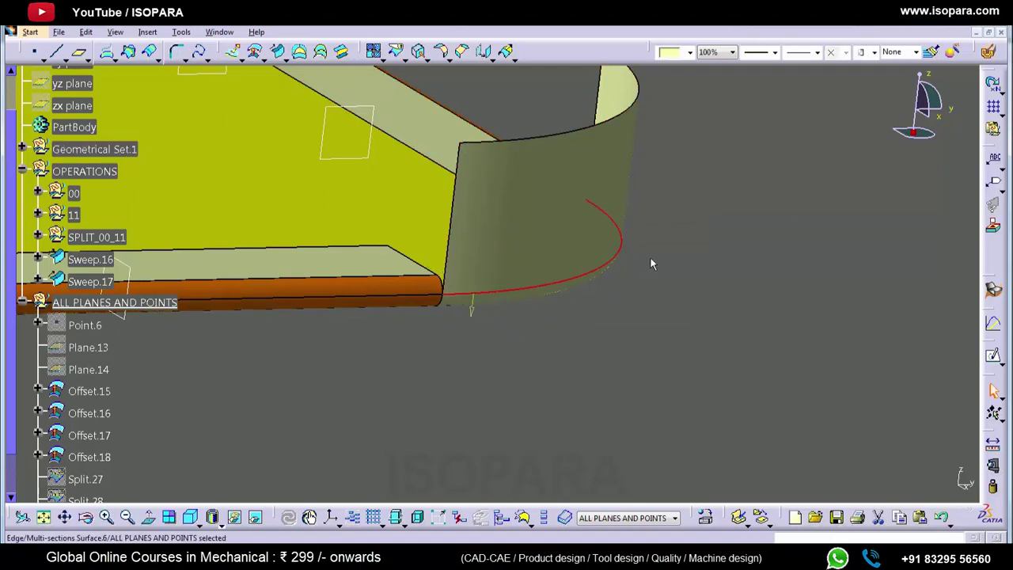
Create a curve on the swept corner wall parallel to its lower edge at a distance of 1.8 mm
click(153, 58)
click(477, 293)
click(545, 259)
middle_drag(567, 277, 516, 276)
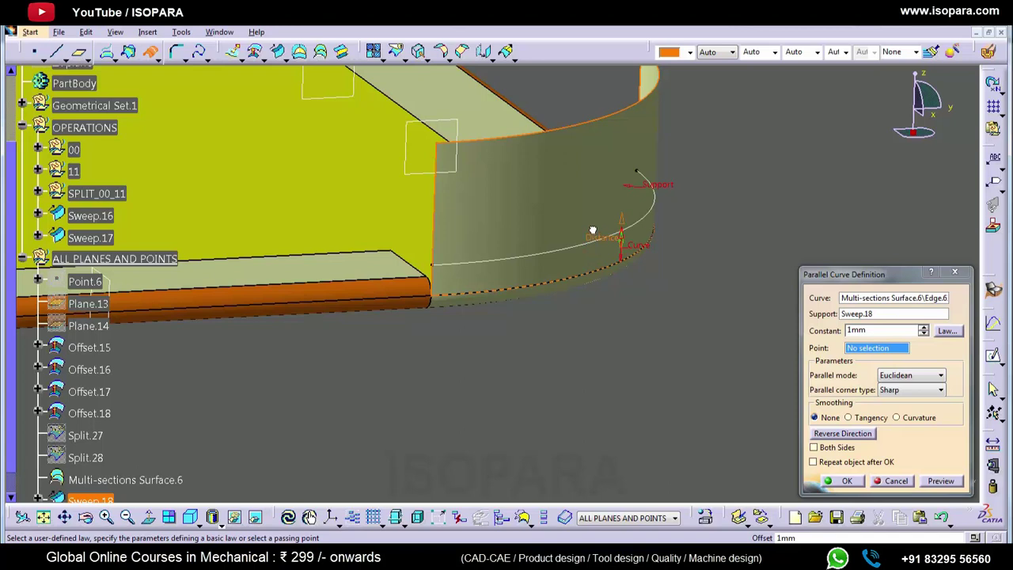
drag(915, 331, 810, 327)
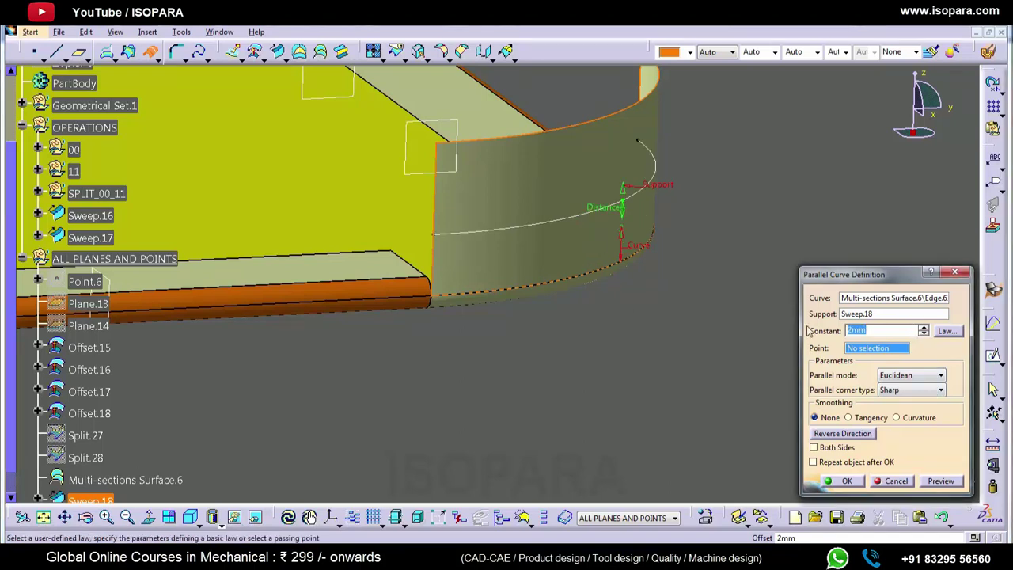
text(1.8)
key(Return)
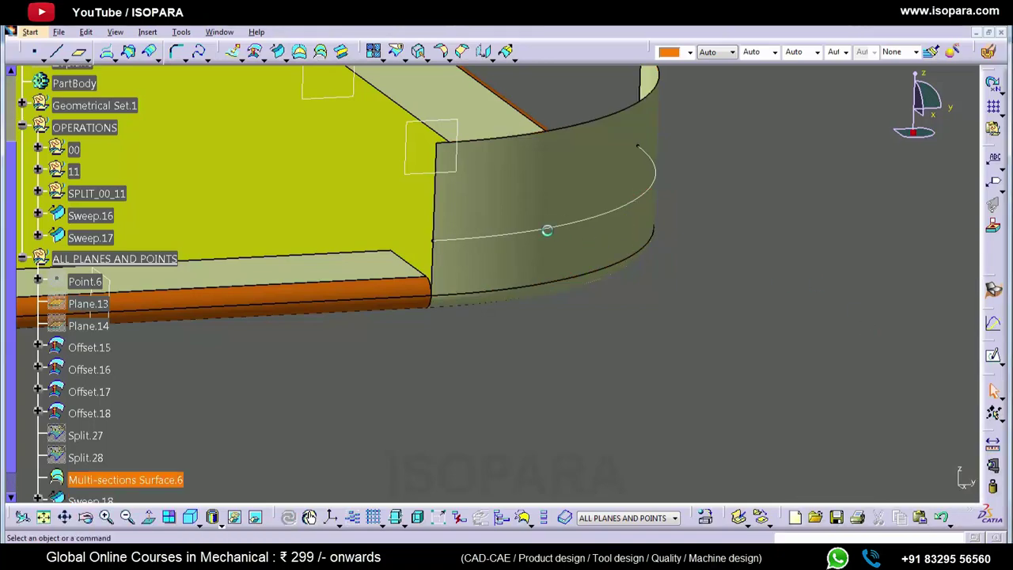
Split the swept corner wall with the parallel curve, keeping the lower strip
middle_click(546, 229)
middle_drag(636, 273, 586, 347)
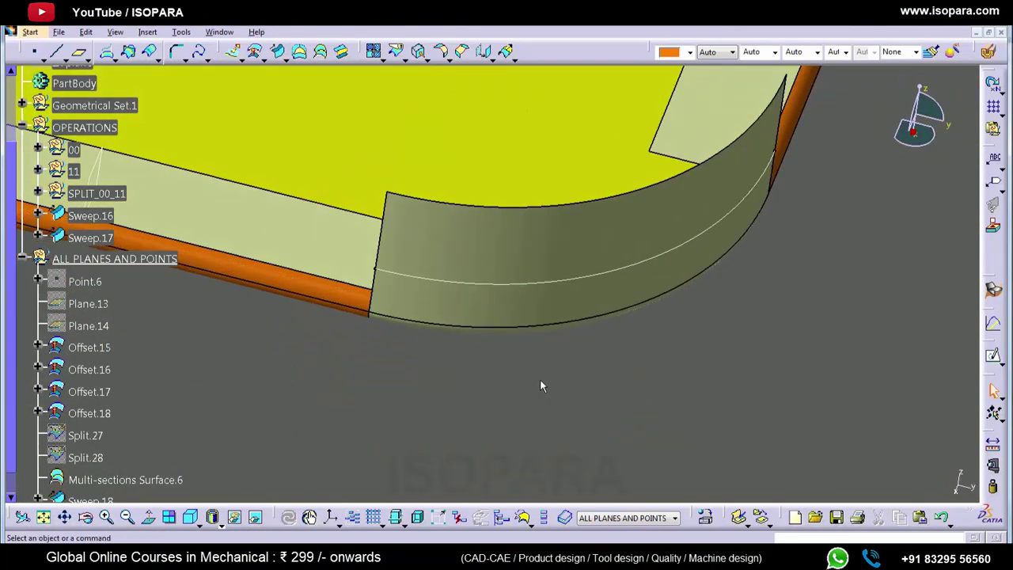
middle_click(479, 309)
middle_drag(494, 347, 551, 274)
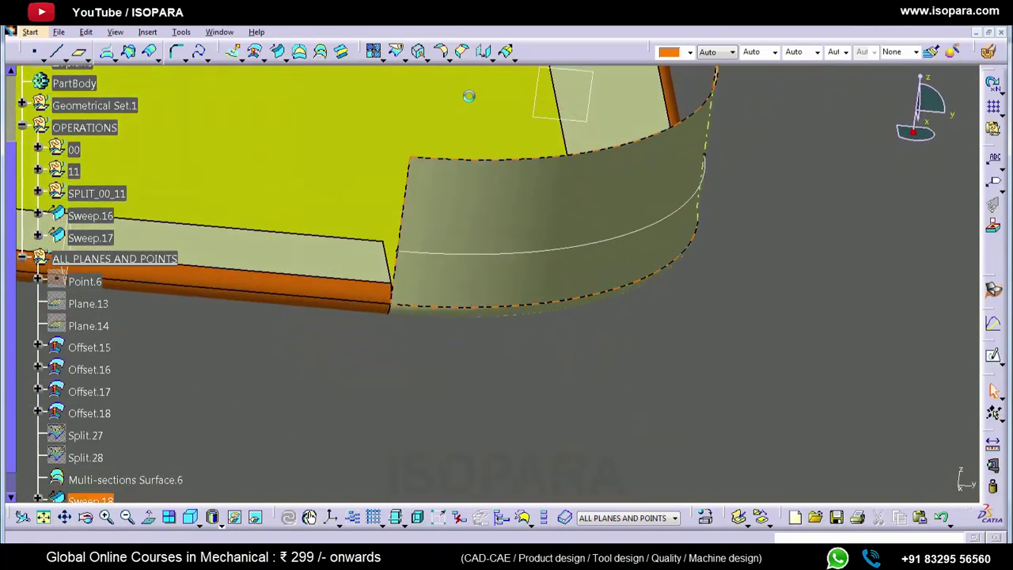
click(394, 56)
click(469, 211)
click(528, 253)
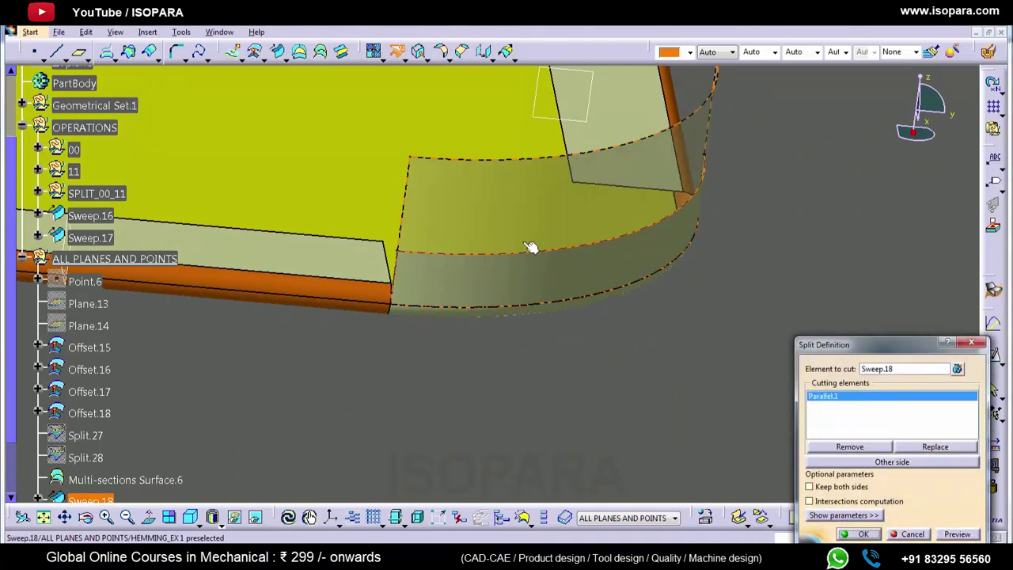
key(Return)
middle_drag(494, 303, 480, 348)
middle_drag(362, 261, 409, 354)
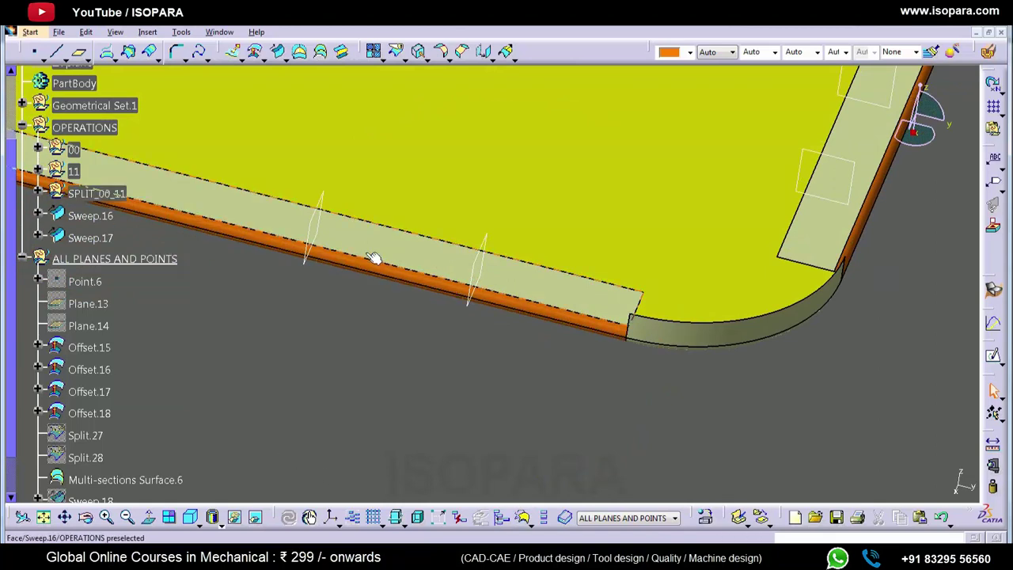
click(337, 239)
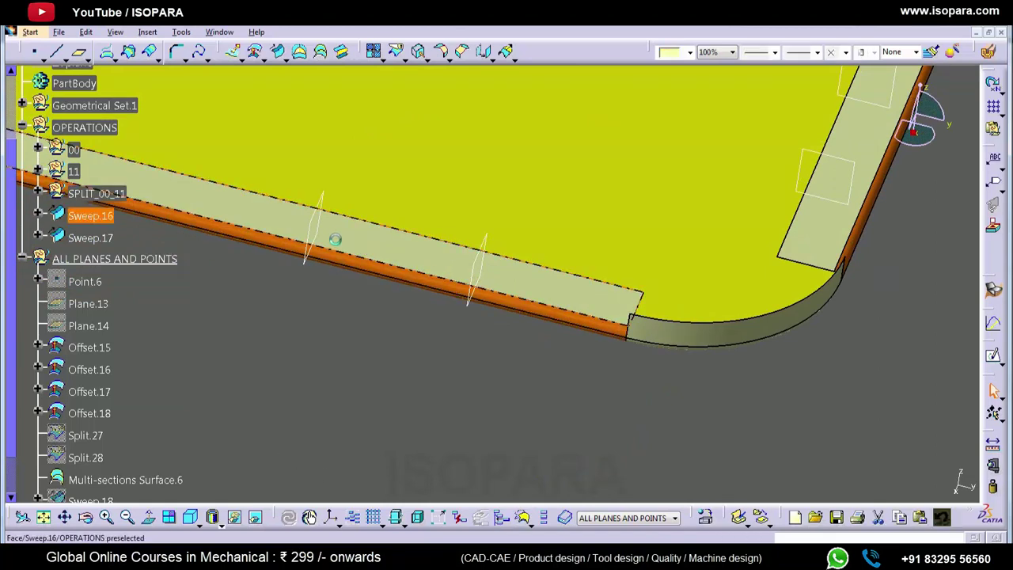
click(99, 194)
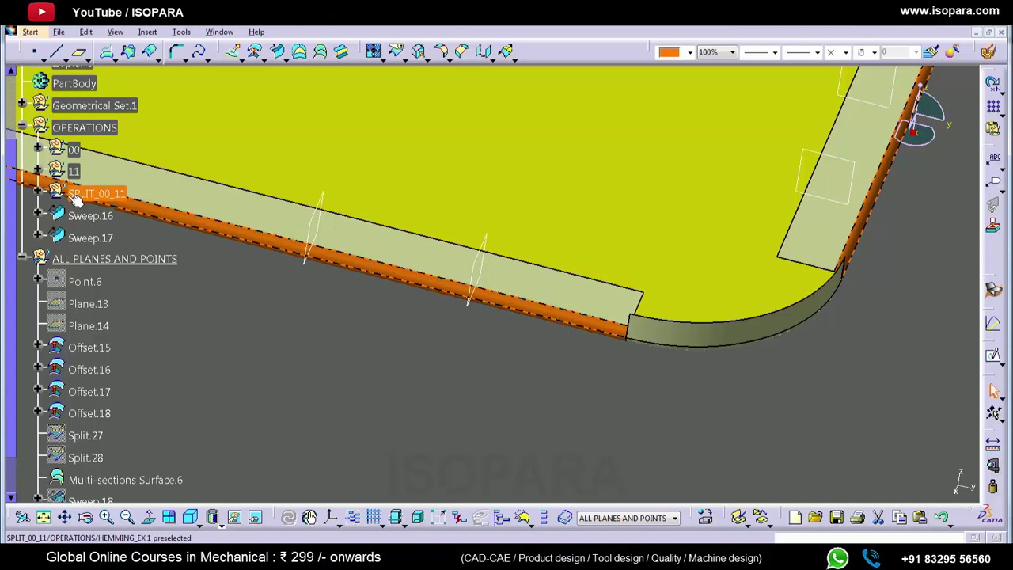
click(89, 221)
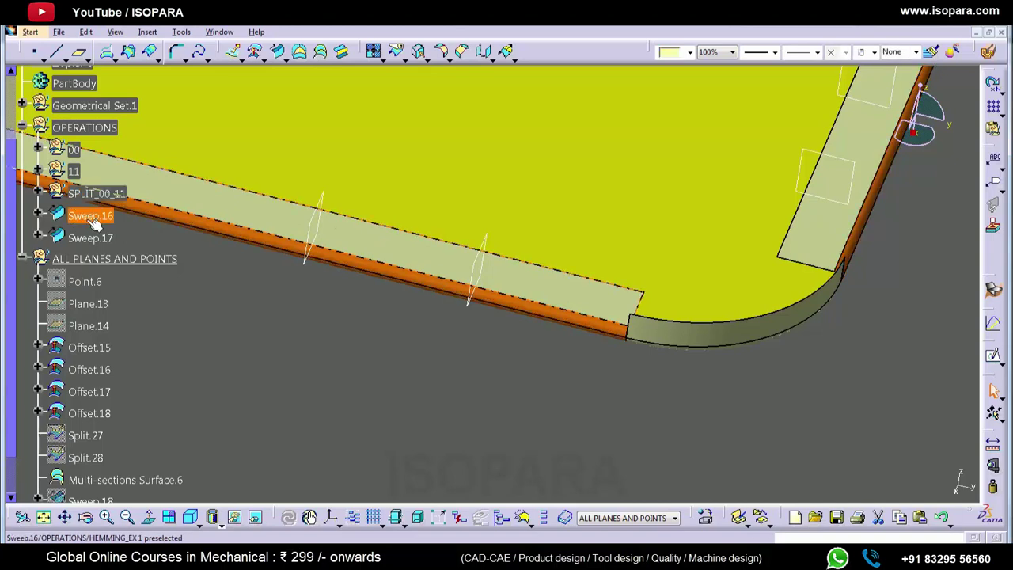
Move the features from Offset.15 through Split.29 into the OPERATIONS geometrical set
click(95, 353)
scroll(96, 353, down, 2)
right_click(71, 463)
mouse_move(136, 450)
click(260, 483)
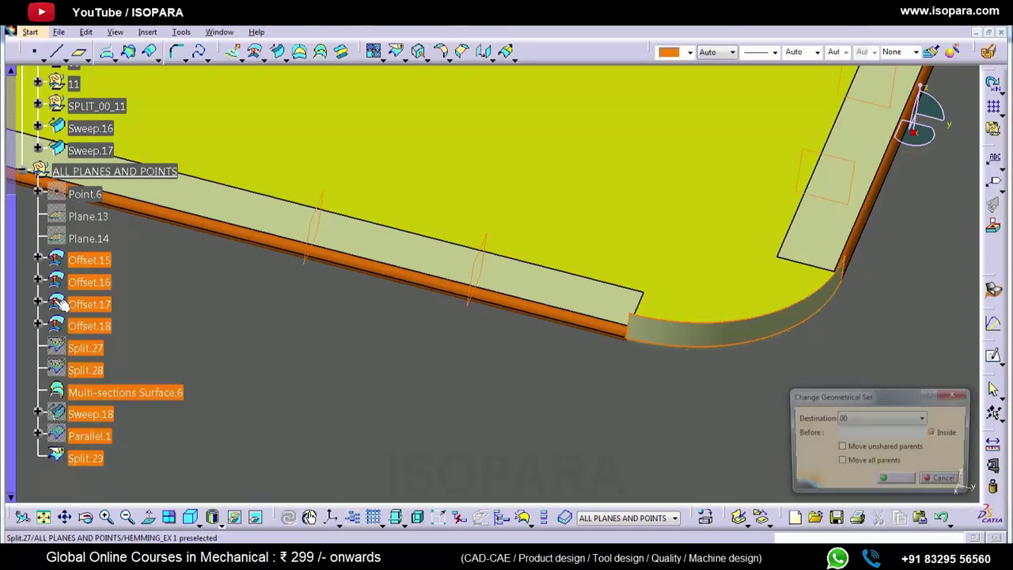
drag(12, 344, 10, 280)
click(87, 112)
click(894, 482)
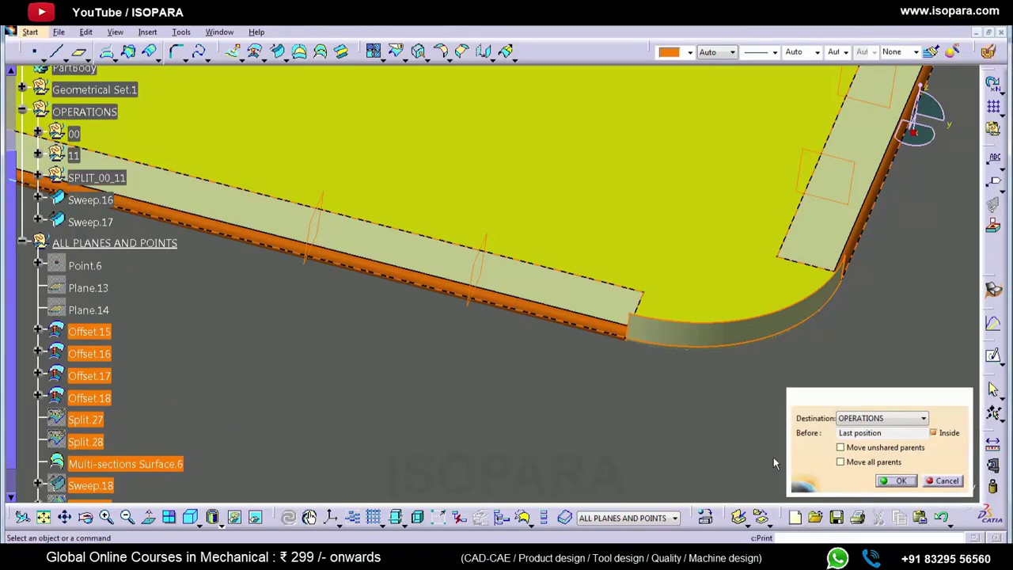
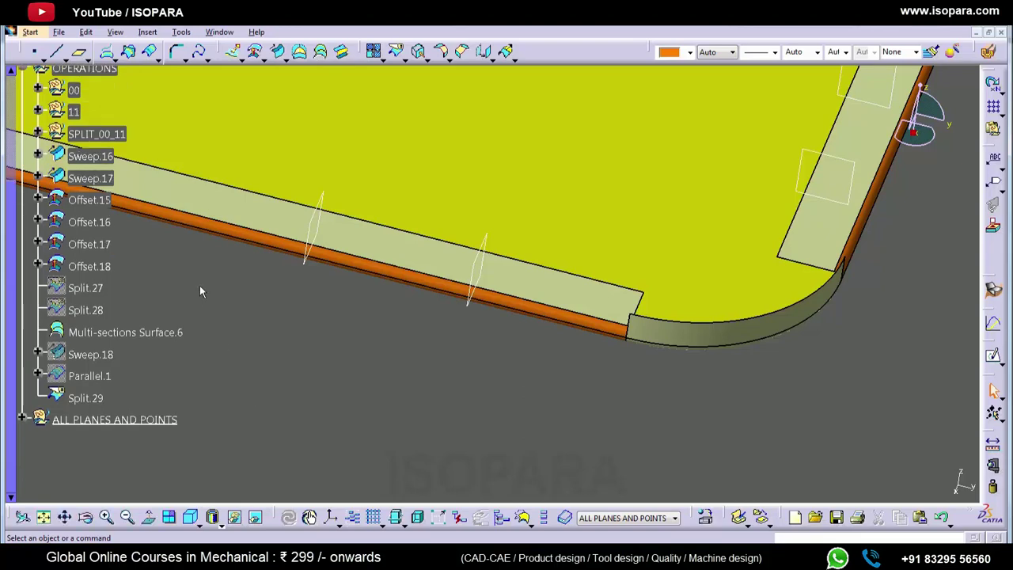
Split the inner edge of the Sweep.16 flange with the offset plane farther from the corner, keeping the portion toward the corner
click(514, 283)
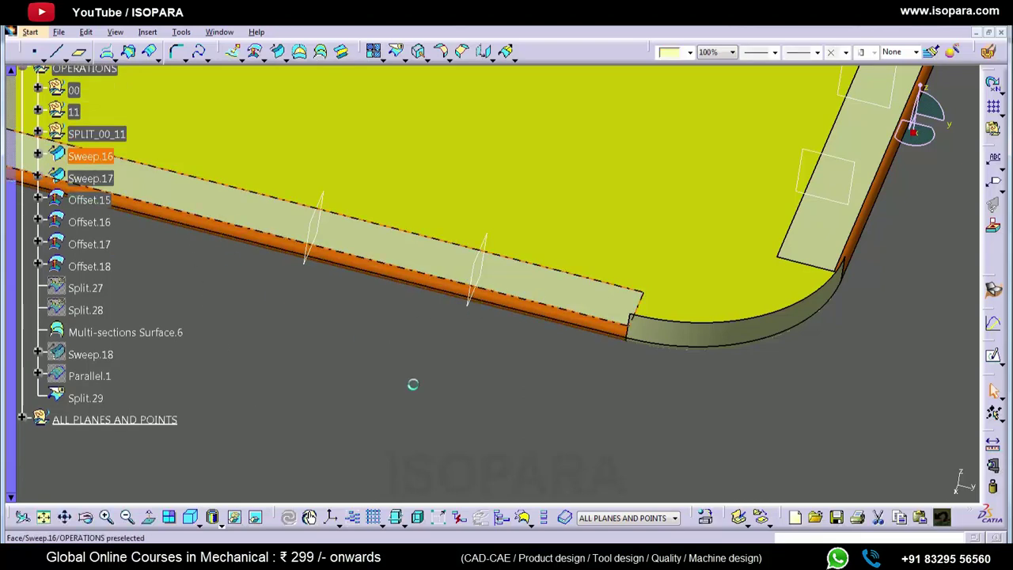
click(419, 431)
scroll(448, 426, up, 2)
middle_click(599, 300)
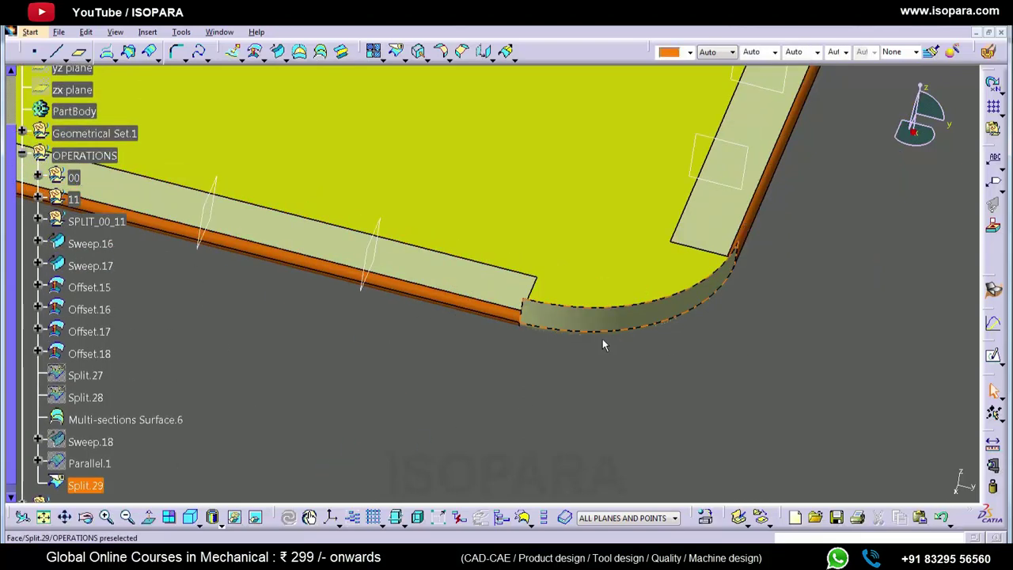
middle_drag(603, 342, 473, 335)
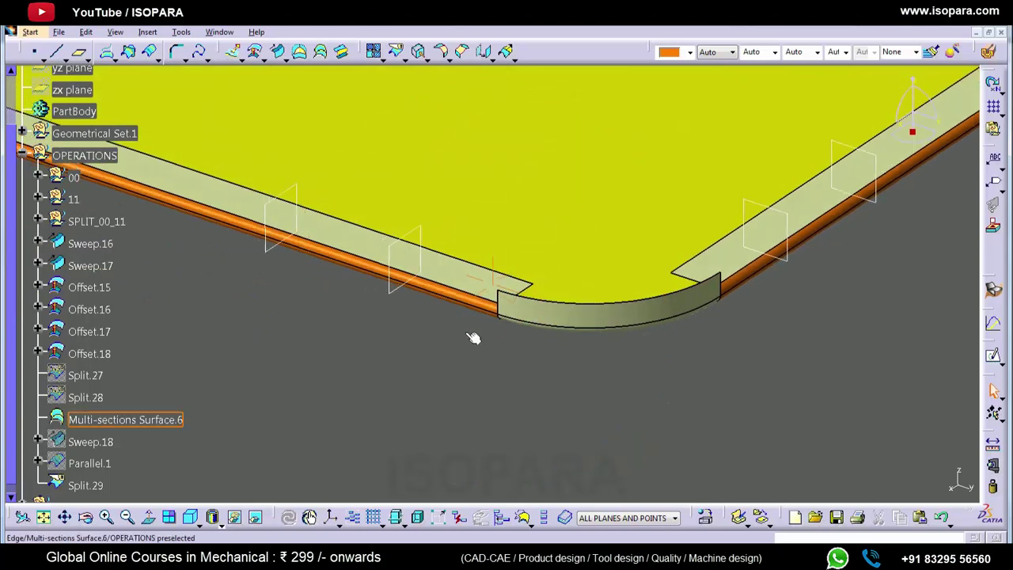
middle_click(393, 259)
middle_drag(376, 327, 411, 290)
click(398, 53)
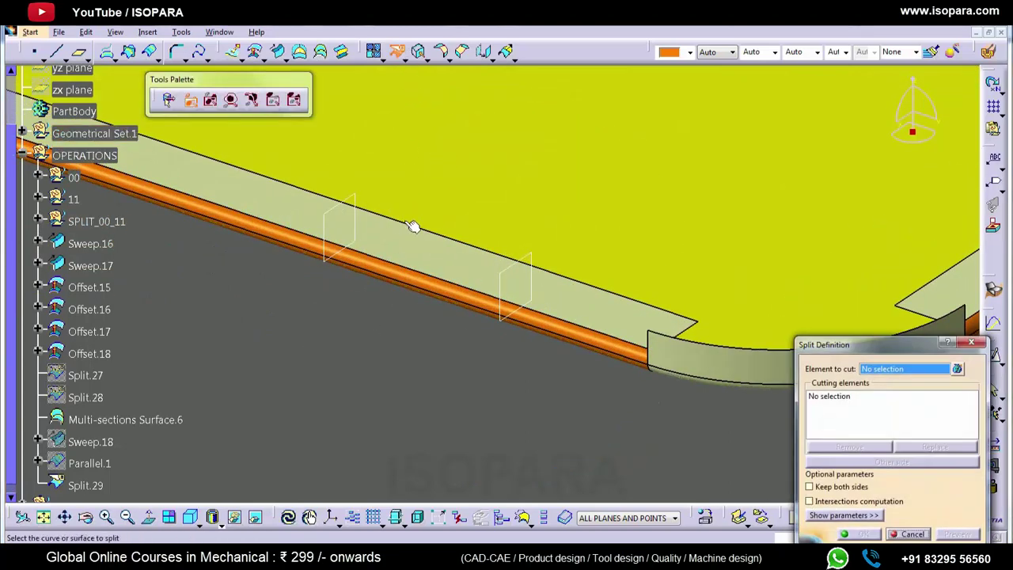
click(413, 228)
click(352, 209)
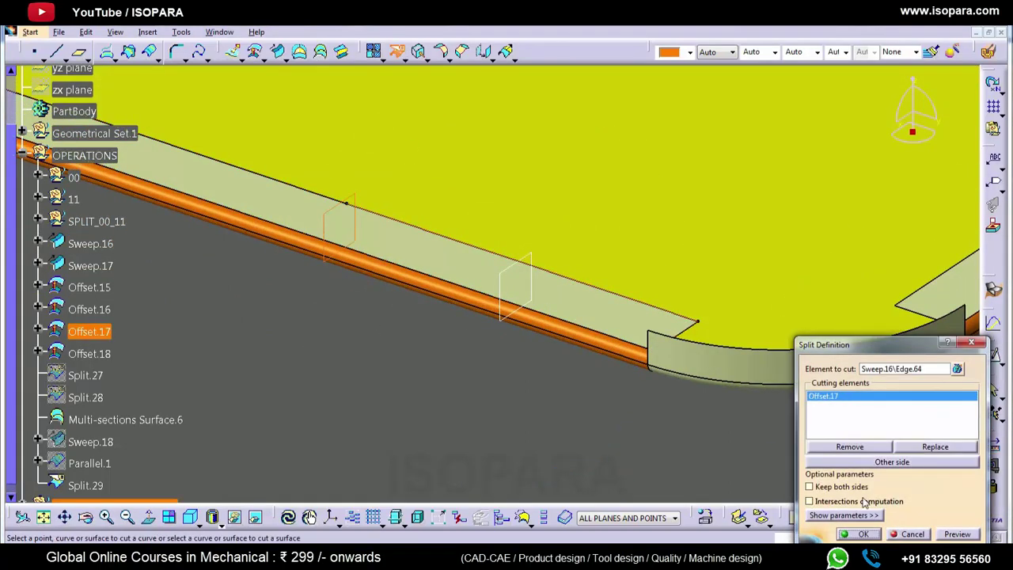
click(862, 534)
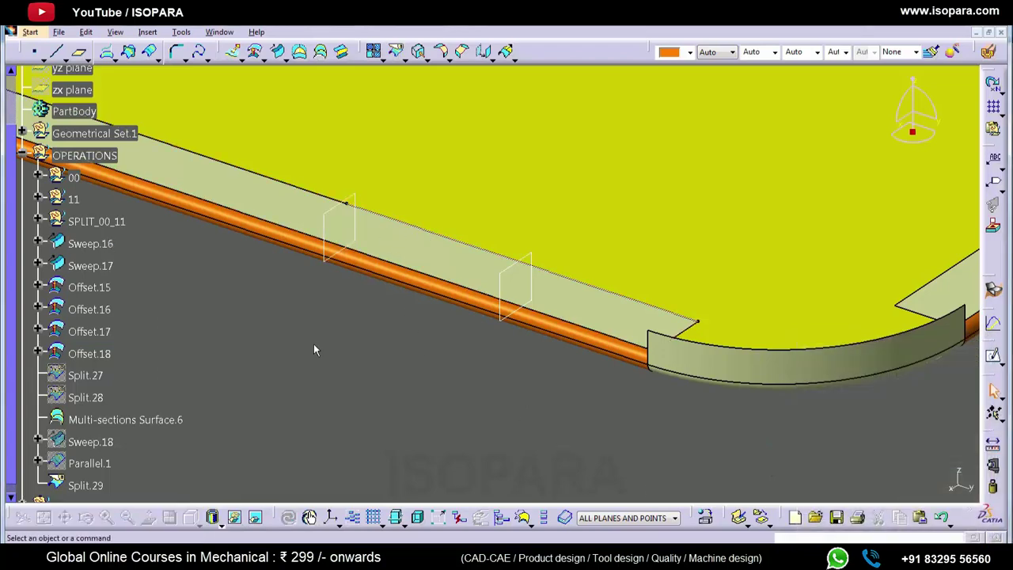
Color the OPERATIONS geometrical set magenta
middle_click(421, 243)
middle_drag(370, 277, 411, 329)
click(106, 156)
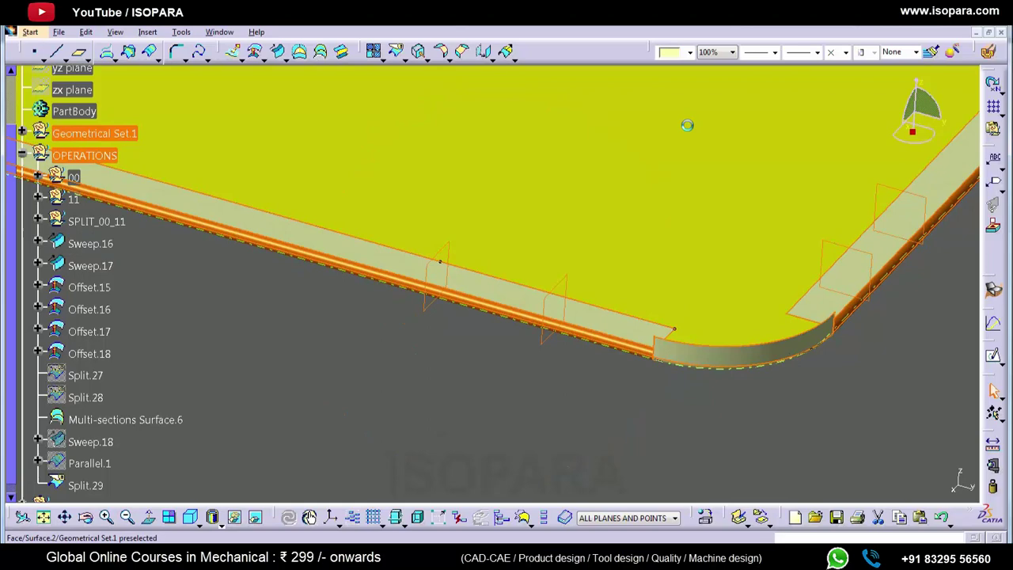
click(690, 53)
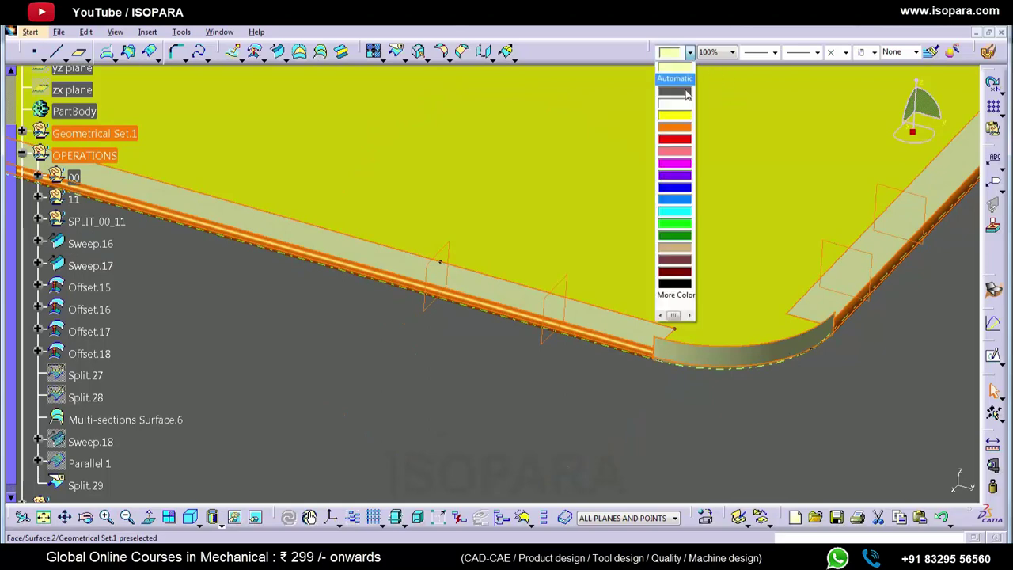
click(682, 167)
click(541, 404)
Define an Angle/Normal to curve line on Split.30, supported on Sweep.16 and starting at the edge's vertex on the plane farther from the corner
middle_drag(503, 299, 463, 354)
click(62, 49)
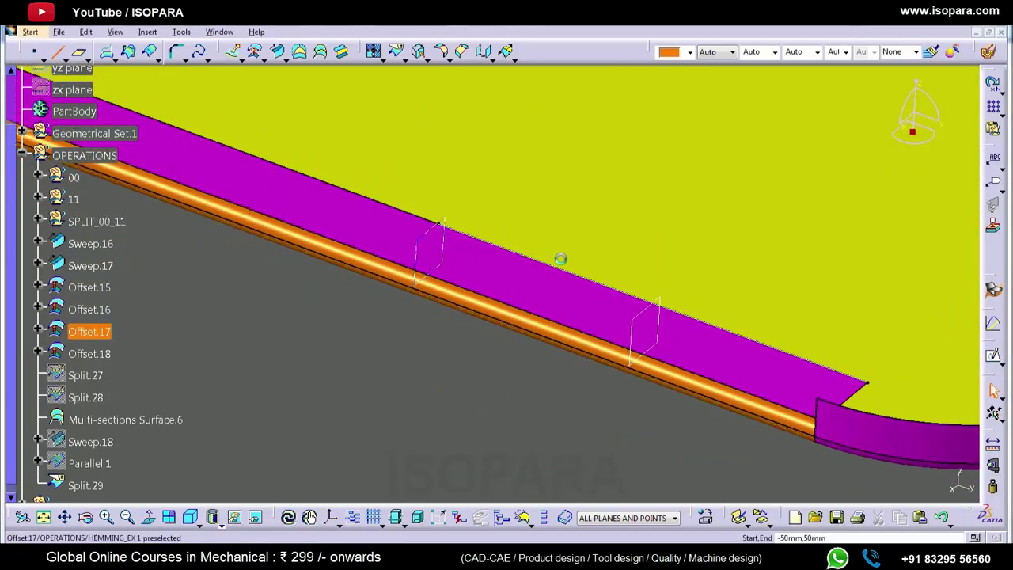
click(579, 277)
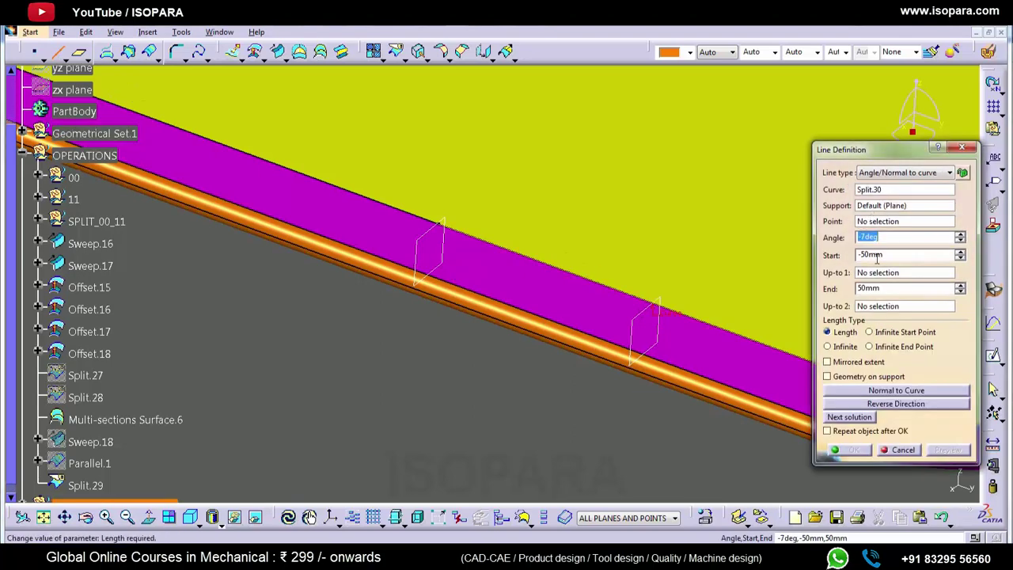
middle_drag(725, 268, 651, 247)
click(890, 205)
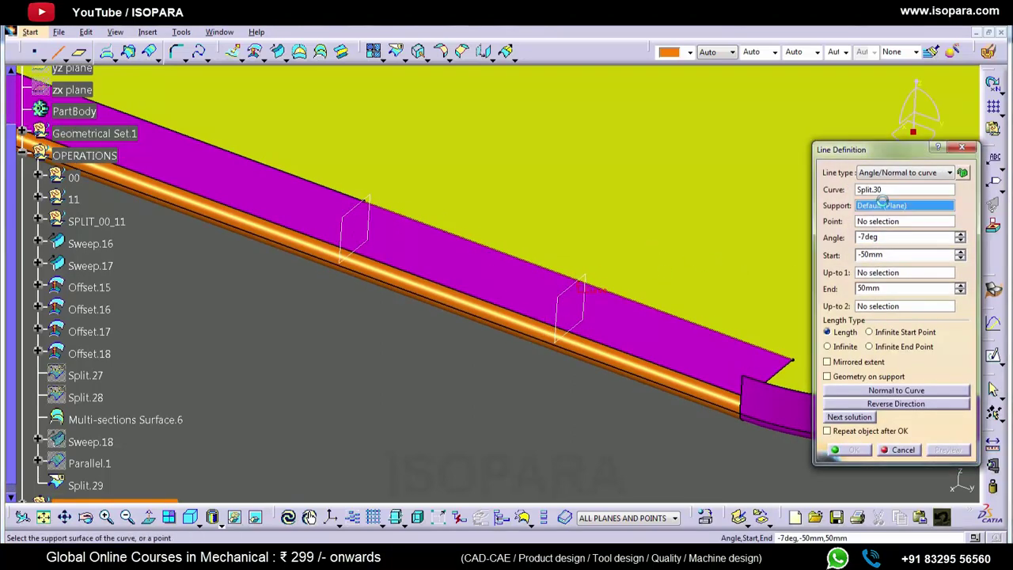
click(515, 265)
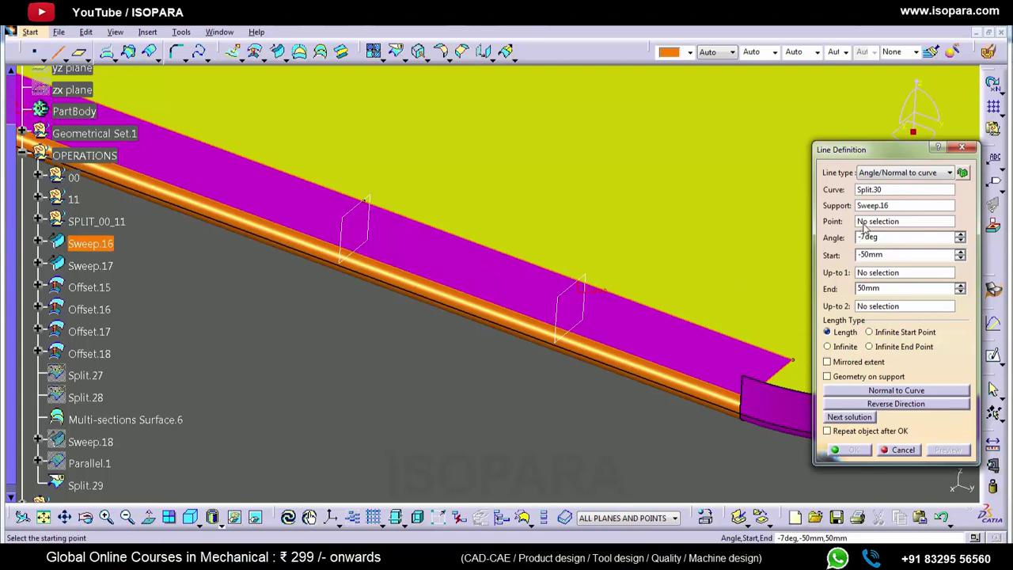
click(363, 203)
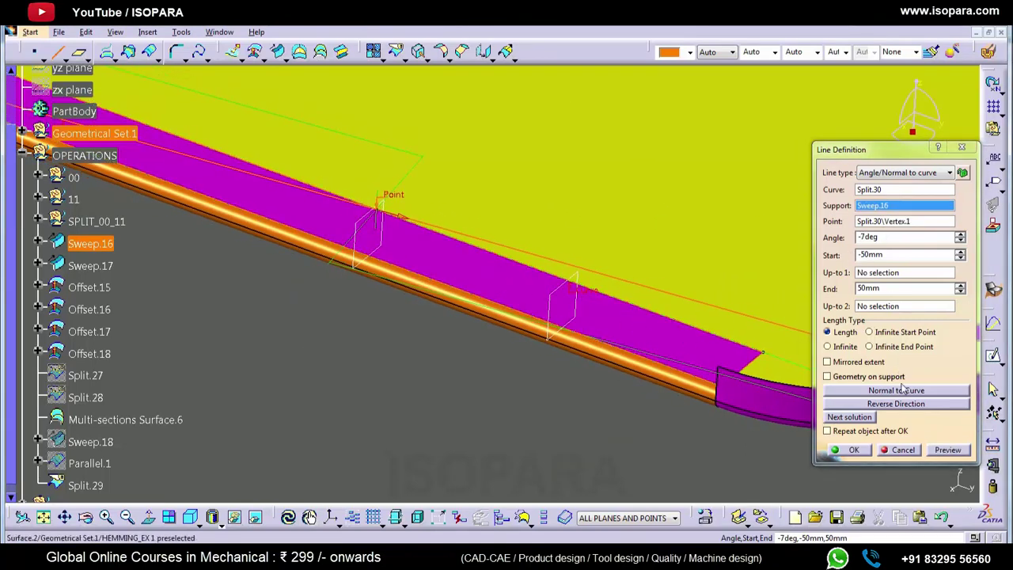
Set the line's angle to 7 deg, running from -50 mm to 50 mm across the flange toward the corner, and create it
click(942, 454)
ctrl+middle_drag(553, 291, 556, 344)
click(897, 404)
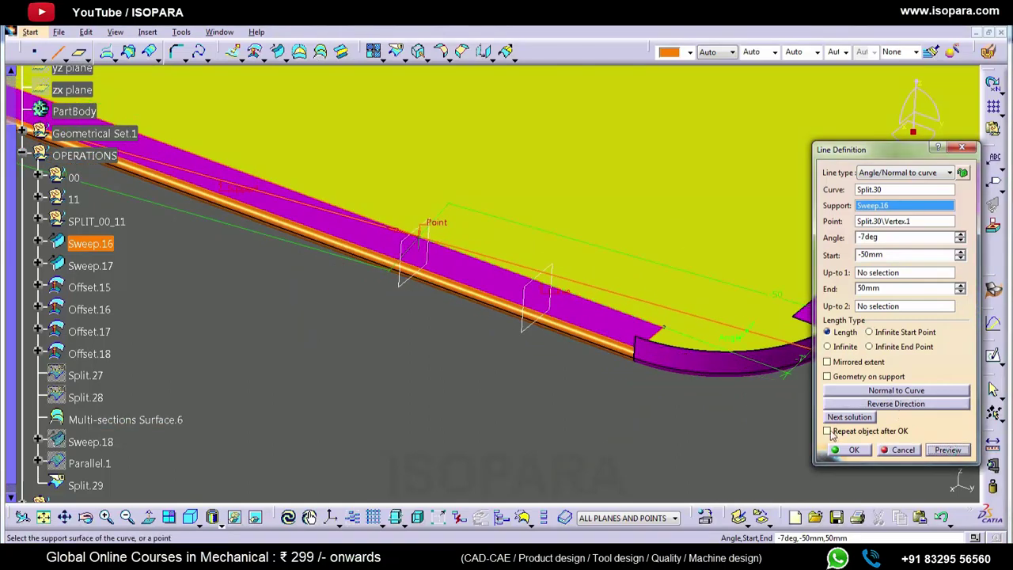
click(939, 404)
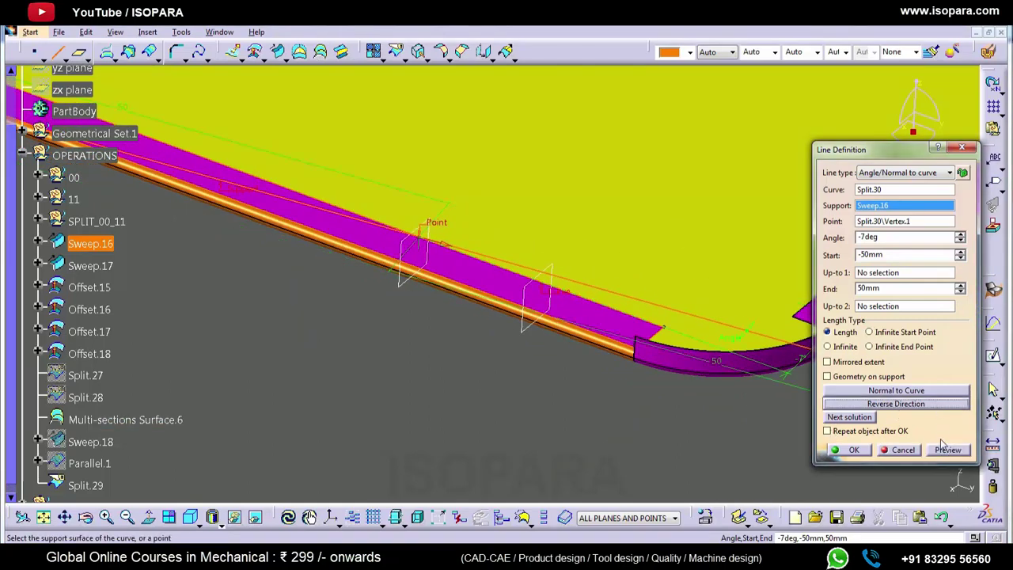
middle_drag(564, 348, 482, 385)
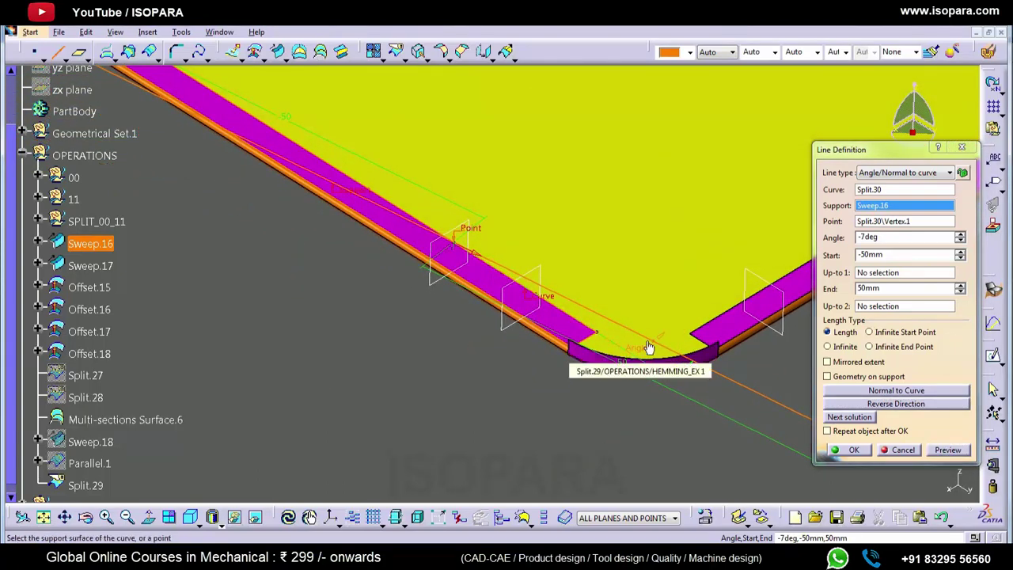
click(863, 236)
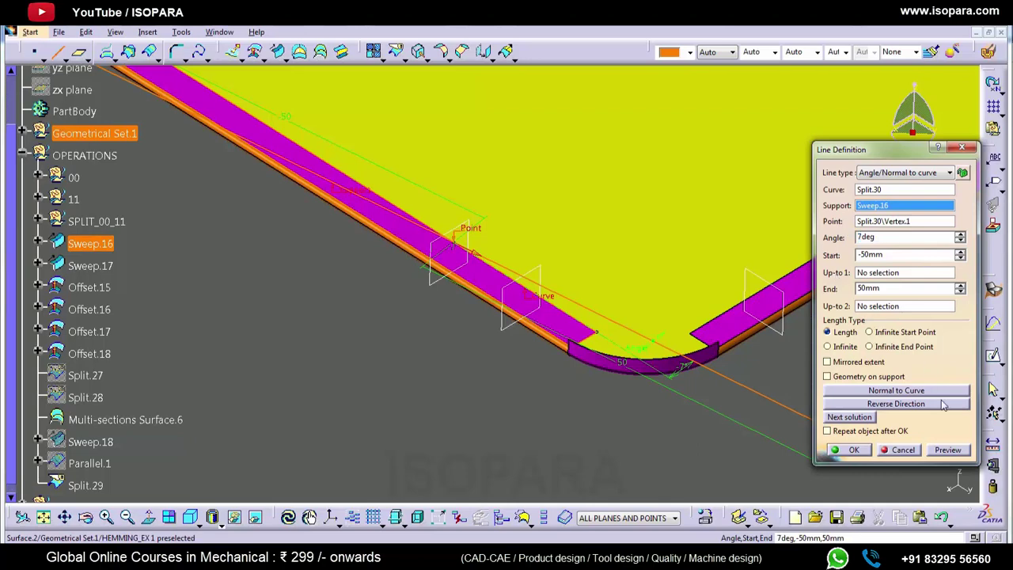
click(946, 450)
click(853, 450)
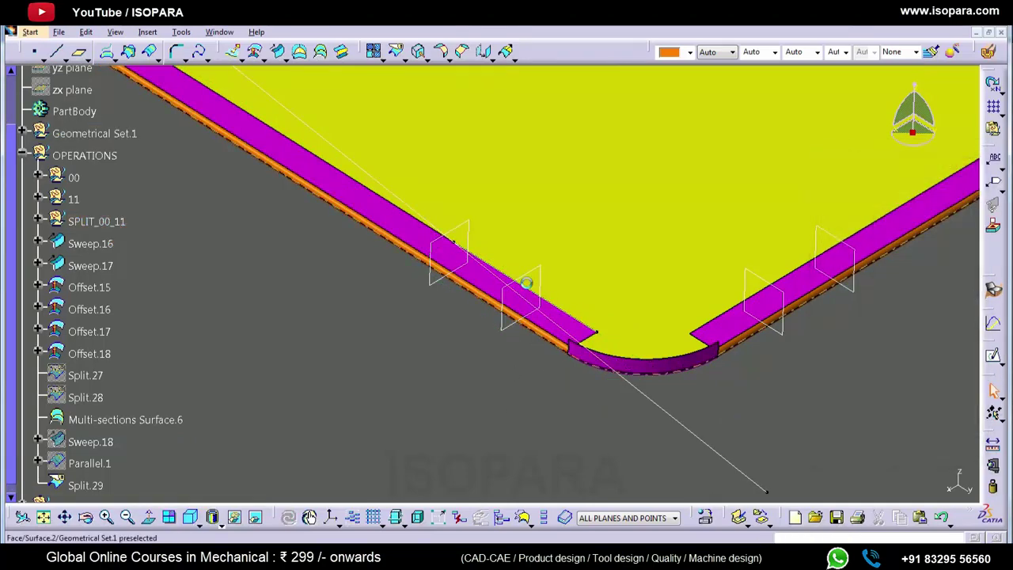
Try to split the angled line with the two offset planes Offset.17 and Offset.15
ctrl+middle_drag(530, 282, 576, 227)
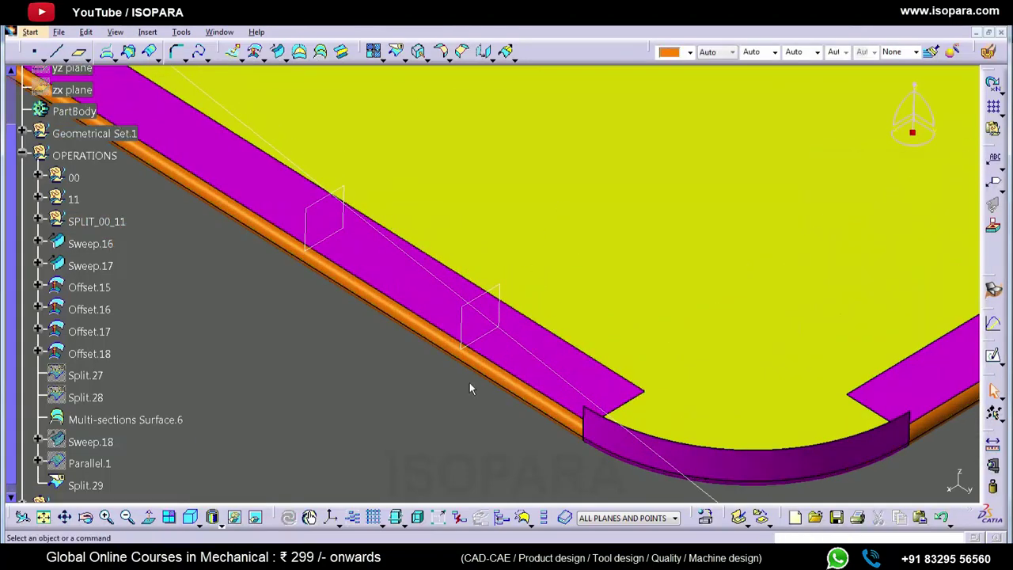
middle_click(497, 327)
middle_drag(420, 328, 465, 369)
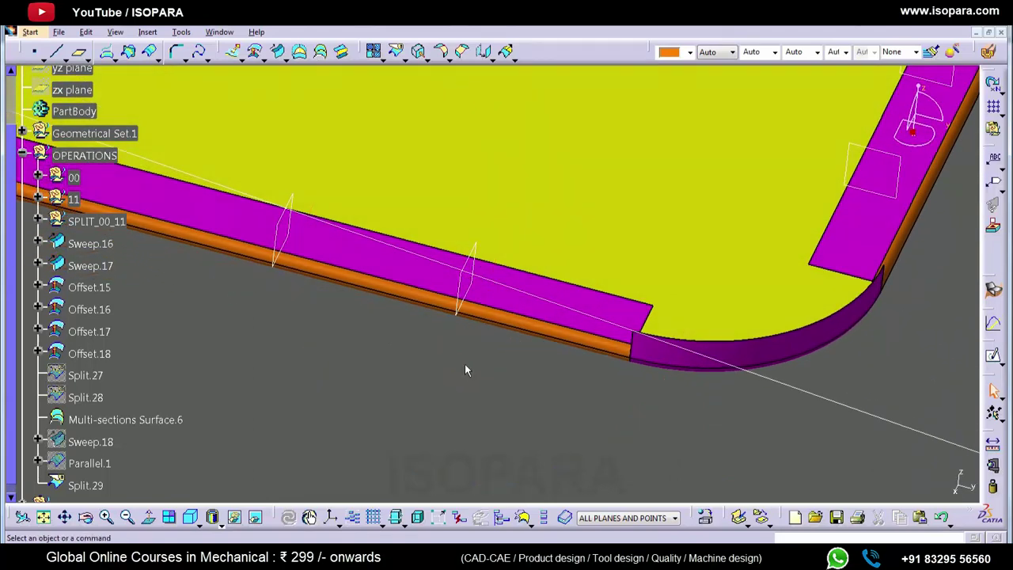
click(396, 51)
key(Escape)
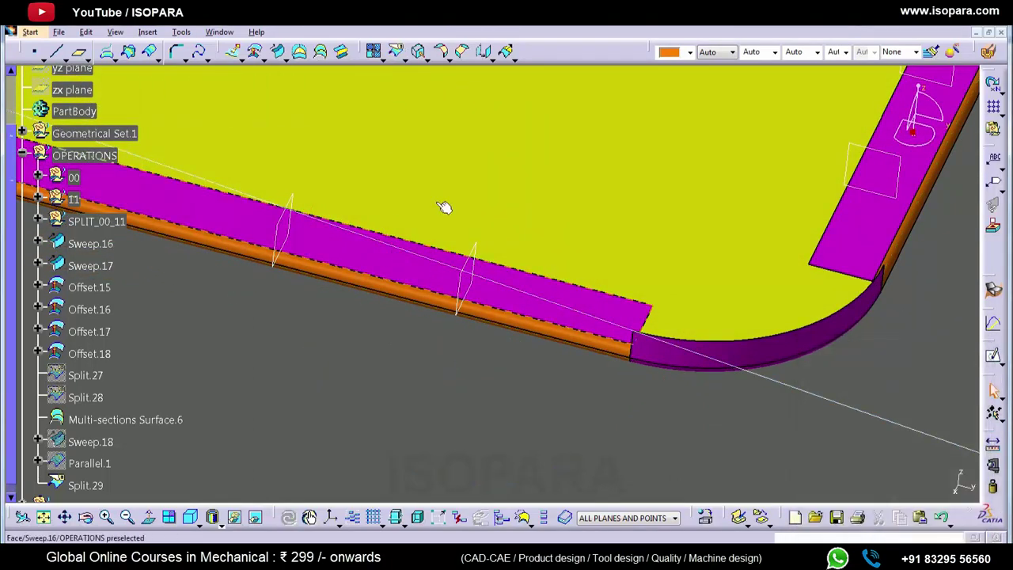
click(396, 50)
click(284, 228)
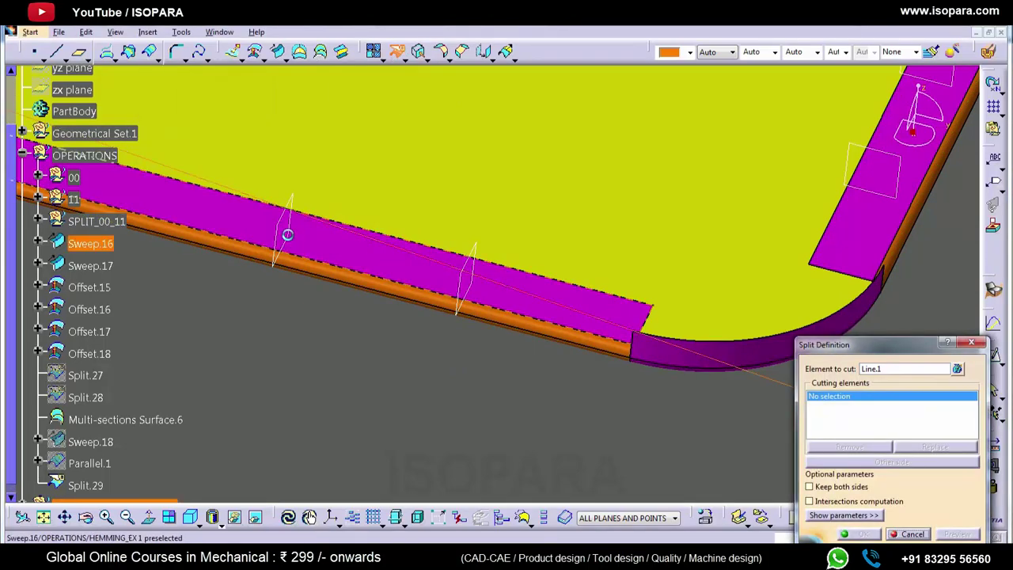
click(283, 235)
click(464, 288)
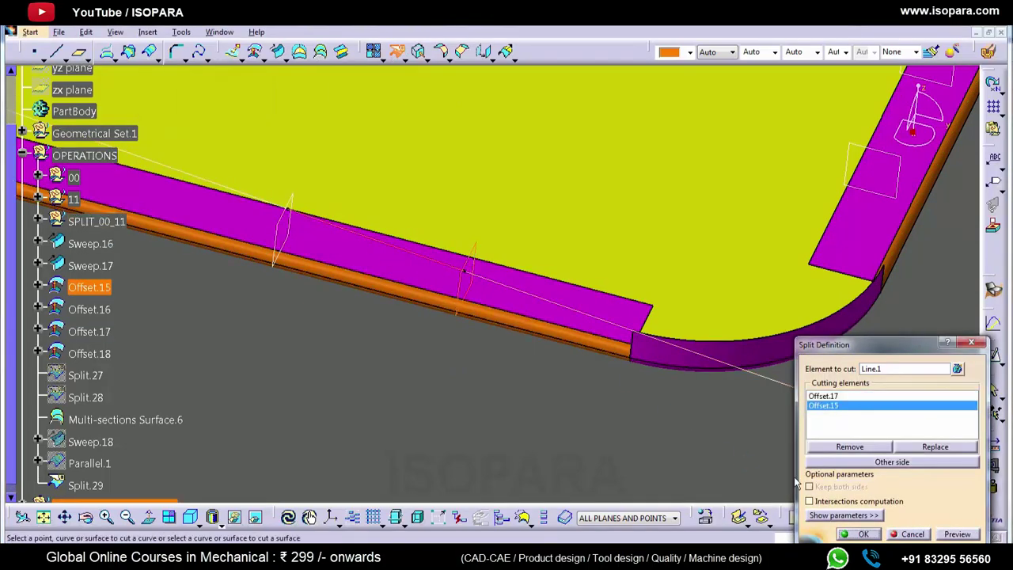
click(863, 534)
Split the Sweep.16 flange with the angled line, keeping the tapered portion along the hem's outer edge
mouse_move(568, 347)
middle_down()
mouse_move(538, 376)
mouse_move(556, 350)
middle_up()
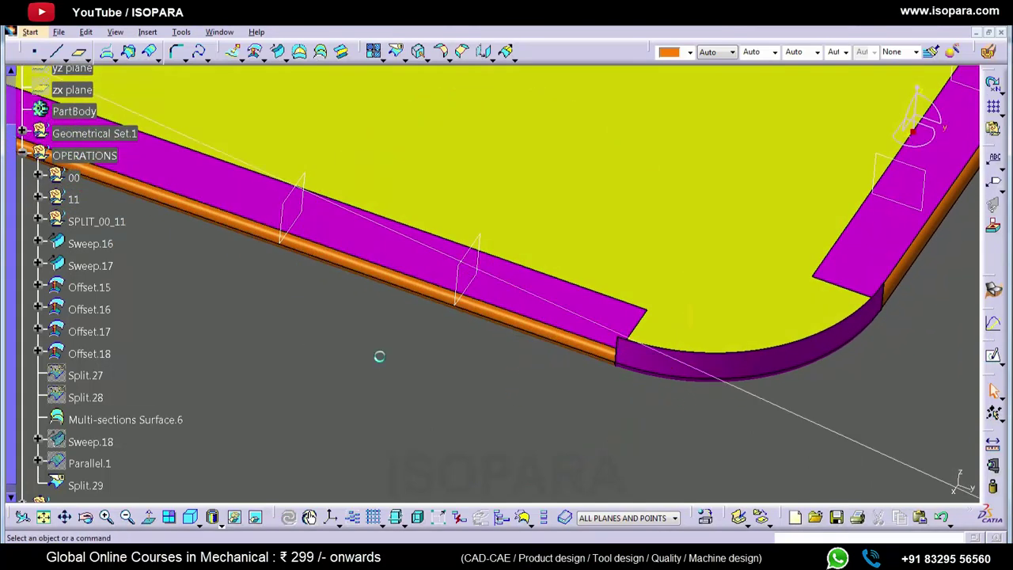
middle_drag(417, 314, 454, 318)
click(396, 54)
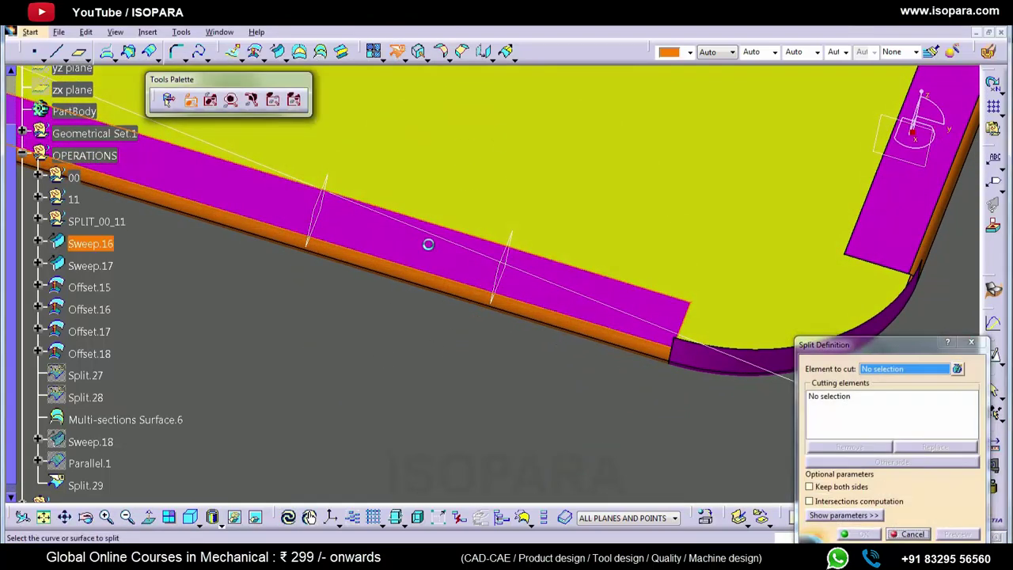
click(429, 244)
click(446, 241)
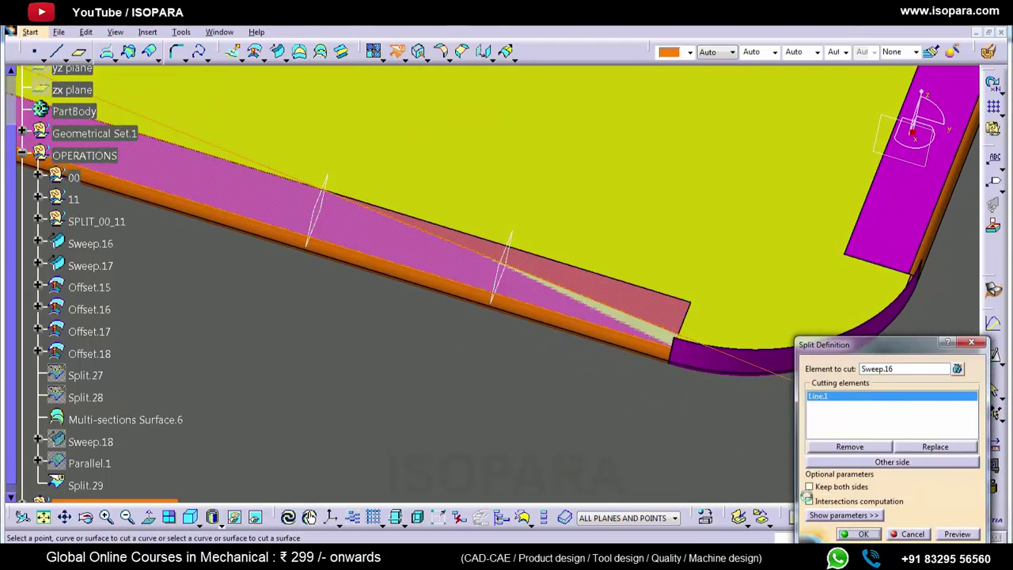
click(863, 534)
Move Split.30, Line.1 and Split.31 to the last position in the OPERATIONS geometrical set and make that set the in-work object
middle_drag(595, 339, 368, 356)
scroll(368, 355, down, 1)
scroll(368, 354, down, 2)
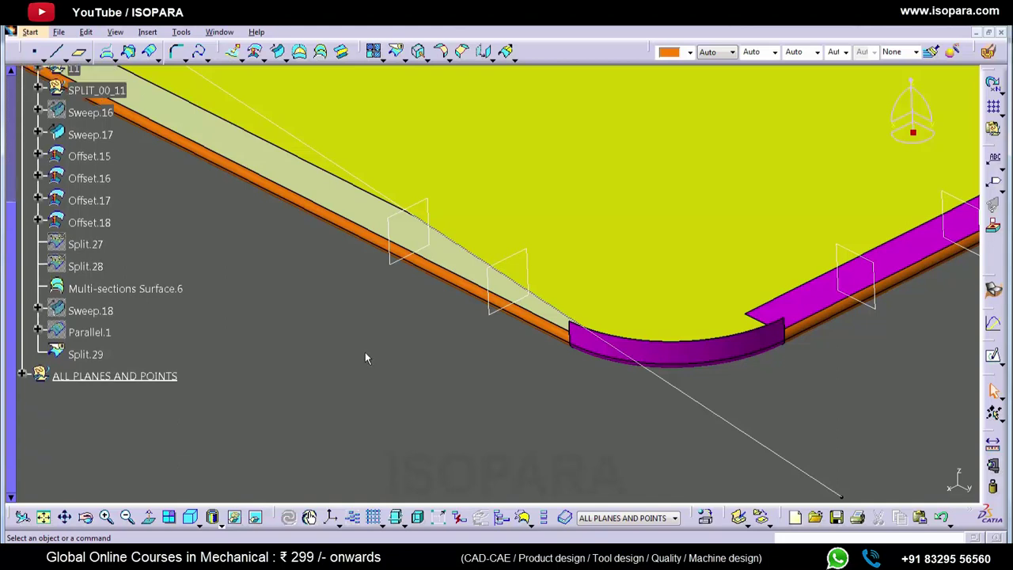
click(23, 373)
scroll(49, 381, down, 2)
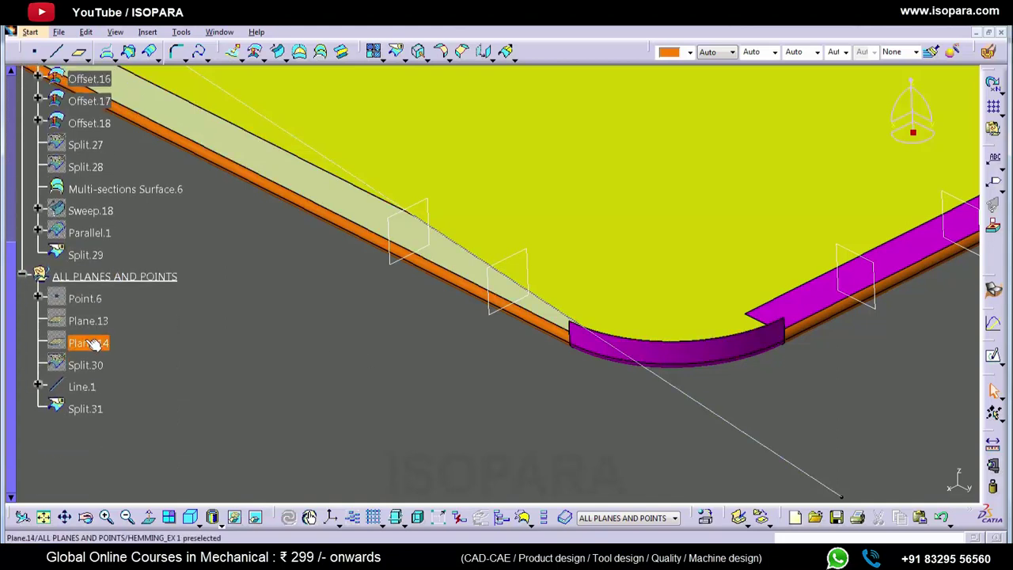
shift+click(85, 409)
right_click(85, 409)
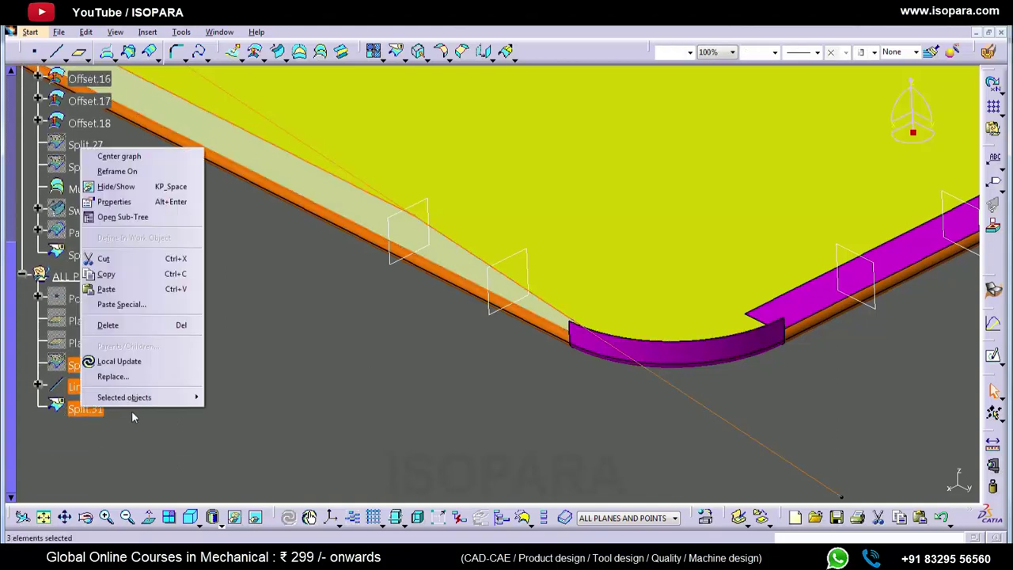
mouse_move(136, 395)
click(229, 434)
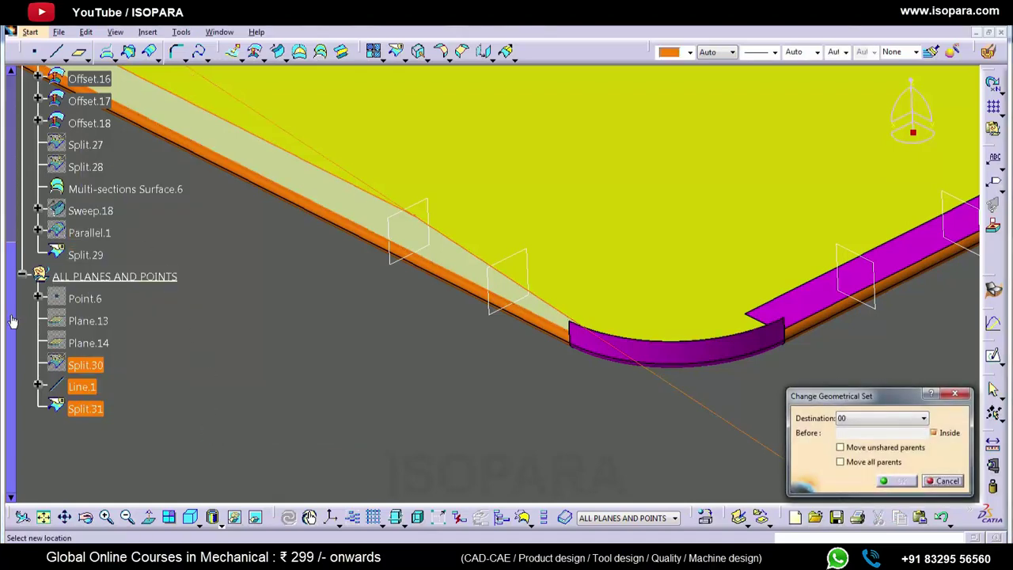
drag(12, 320, 14, 215)
click(83, 122)
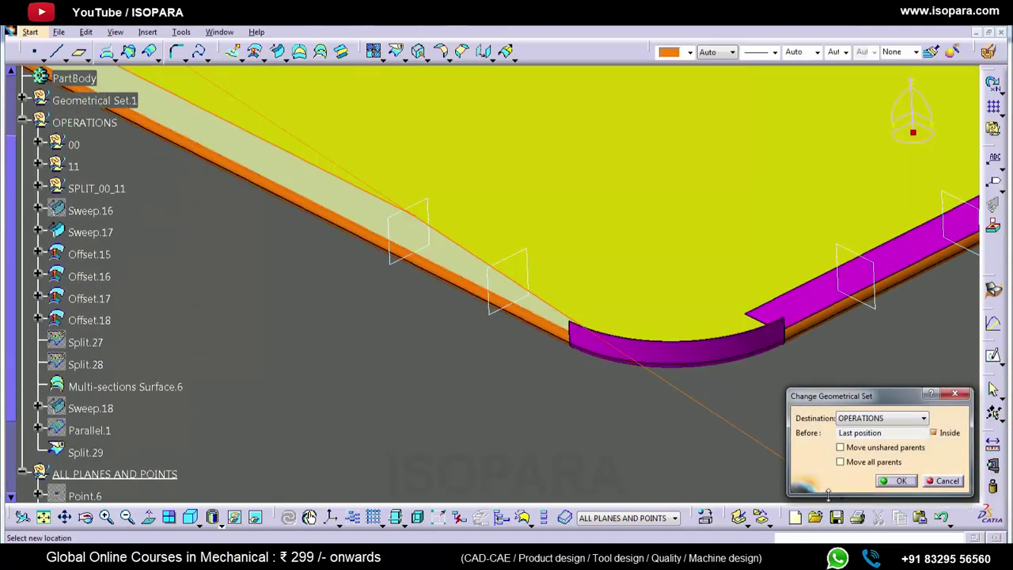
click(899, 481)
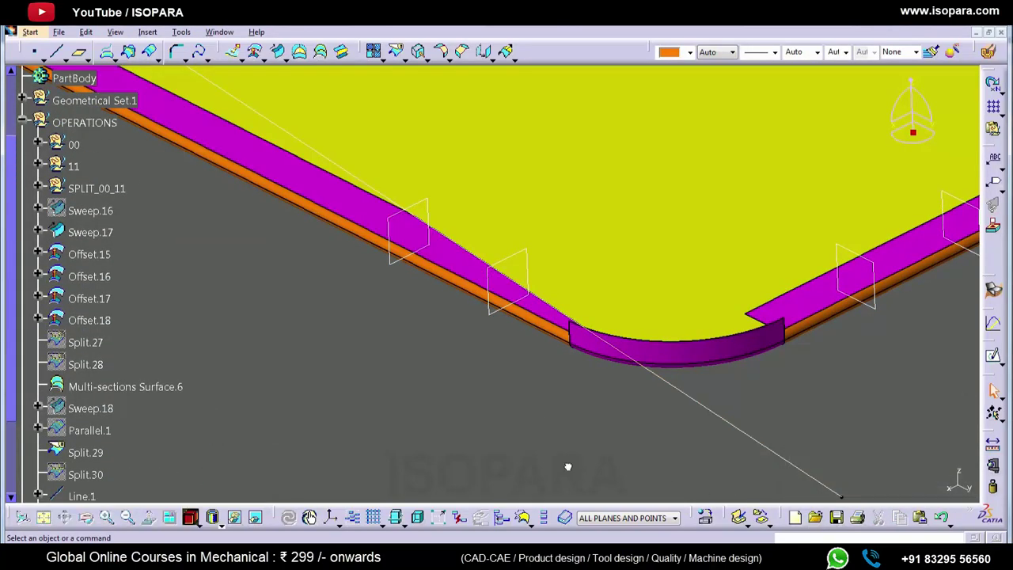
right_click(90, 124)
click(137, 219)
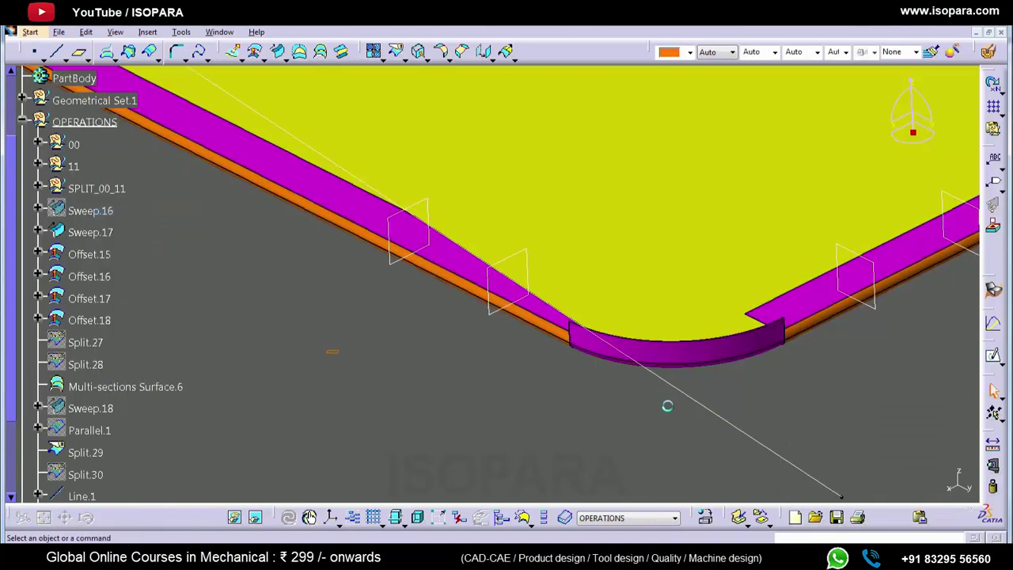
Split the inner edge of the Sweep.17 flange with the offset plane farther from the corner, keeping the portion toward the corner
middle_click(445, 256)
middle_drag(467, 332, 475, 377)
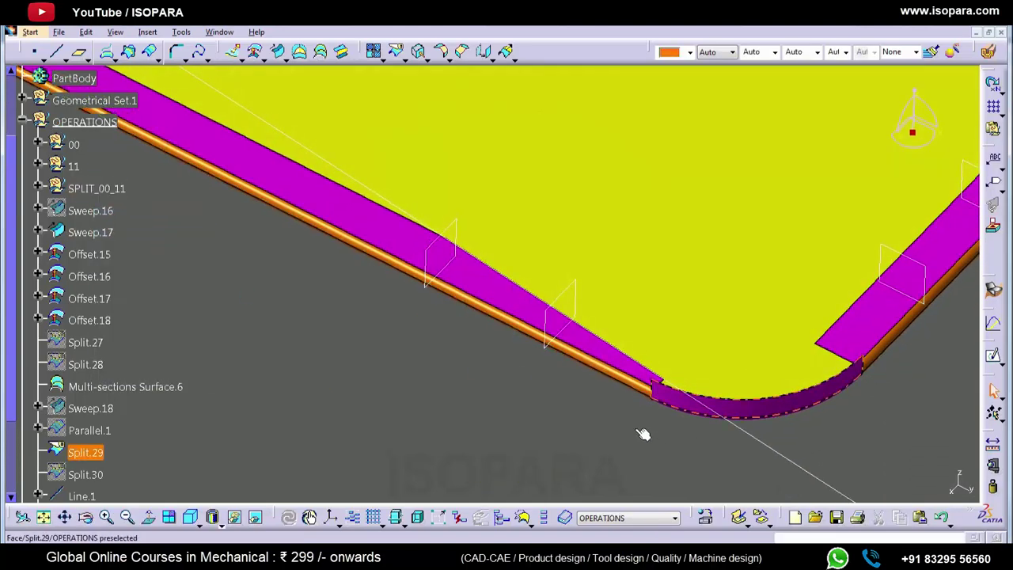
middle_drag(642, 432, 770, 383)
middle_drag(854, 304, 750, 419)
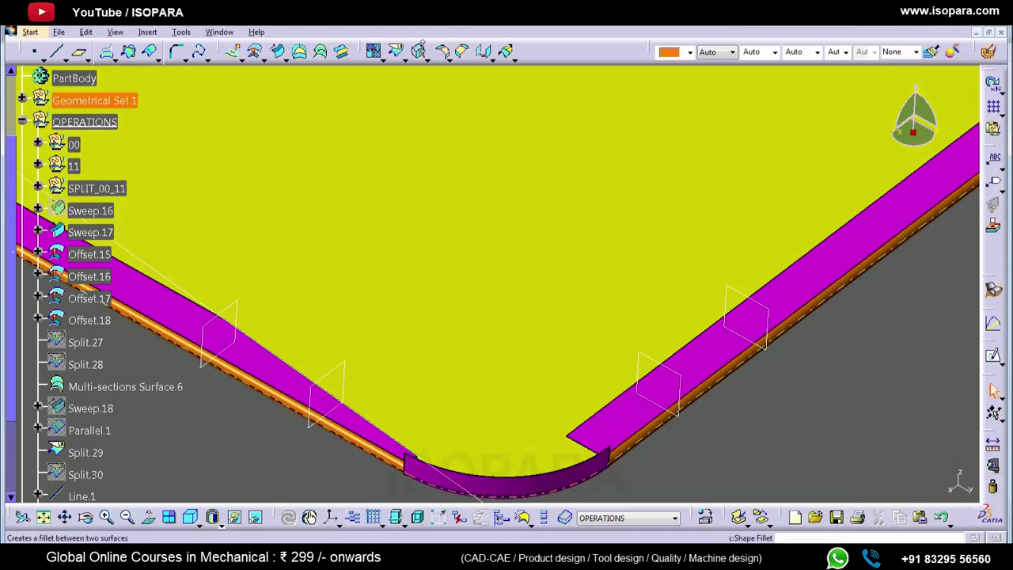
click(396, 52)
click(713, 326)
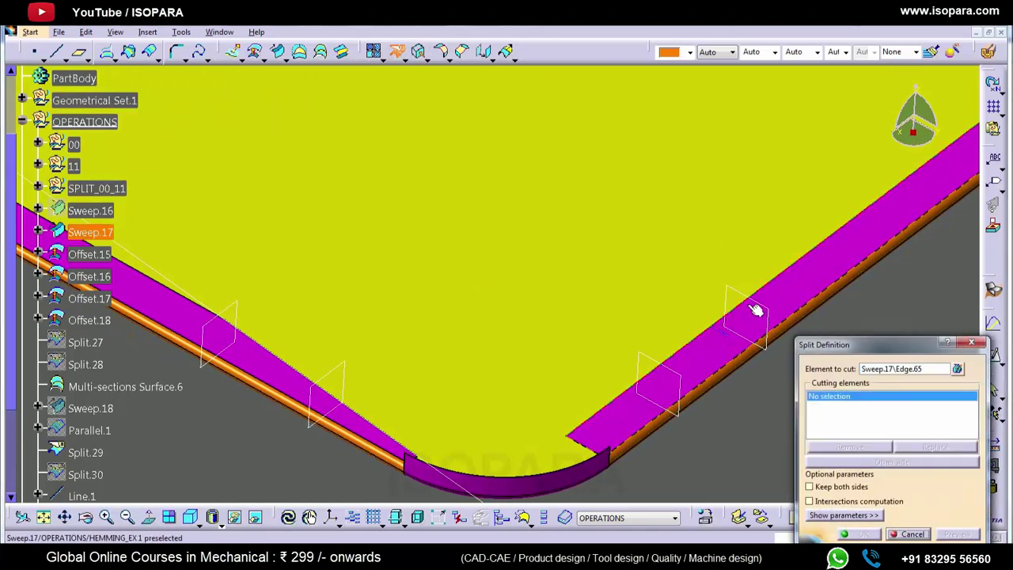
click(754, 302)
click(863, 535)
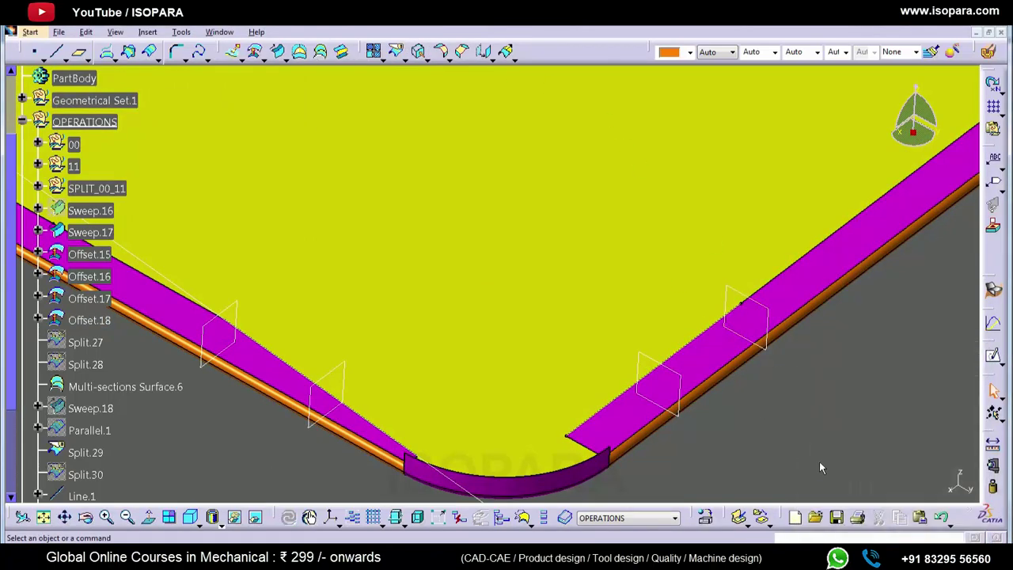
Create an angled line from the far vertex of Split.32, supported on Sweep.17, from -50 mm to 50 mm and crossing the flange toward the corner
click(57, 52)
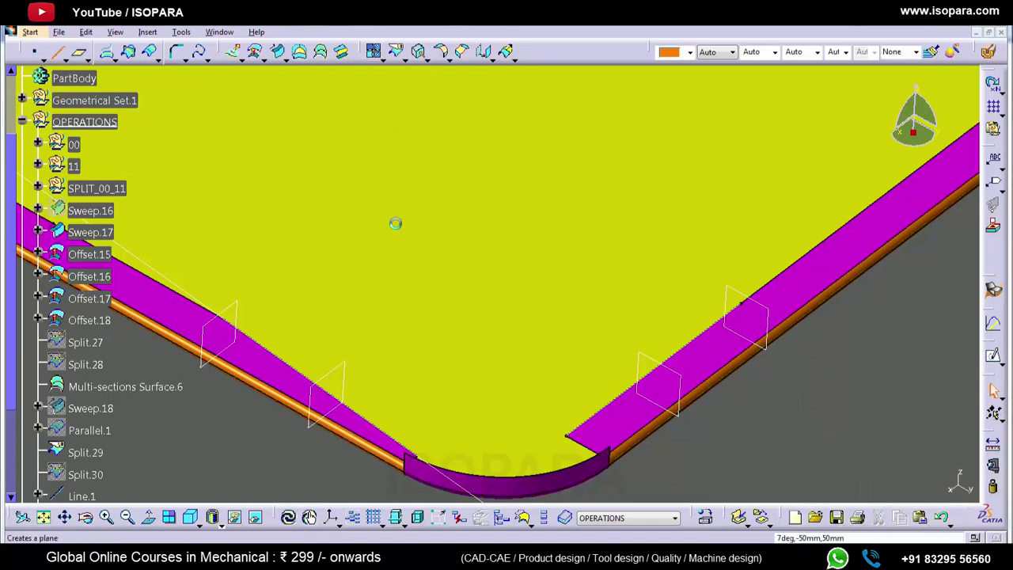
click(745, 303)
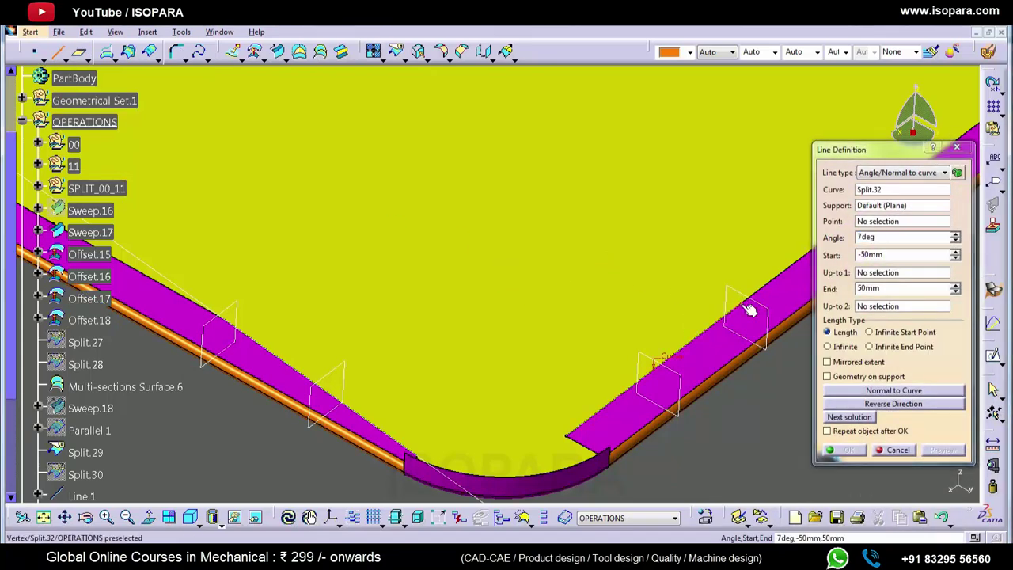
click(754, 319)
middle_drag(703, 420, 690, 302)
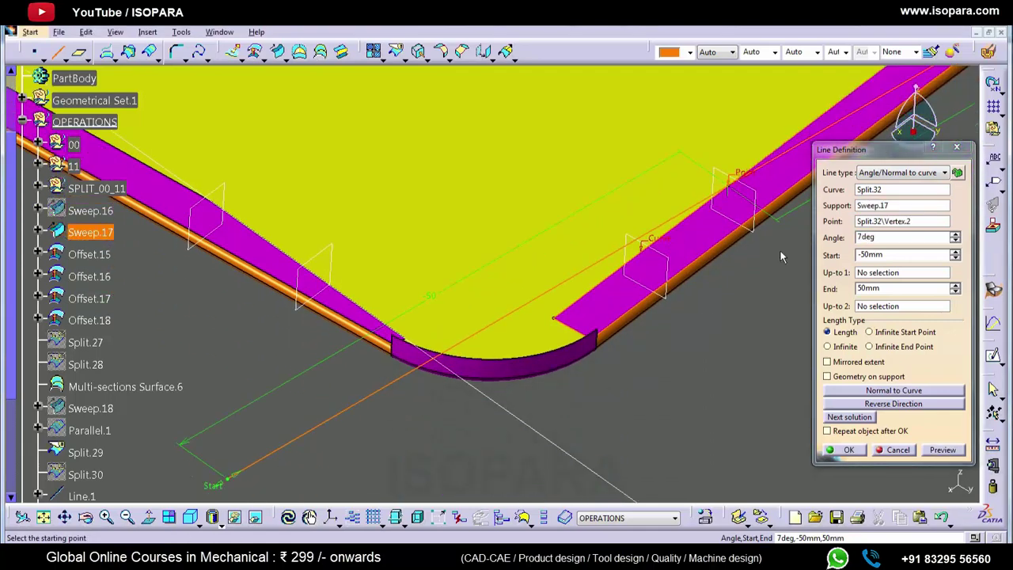
click(861, 237)
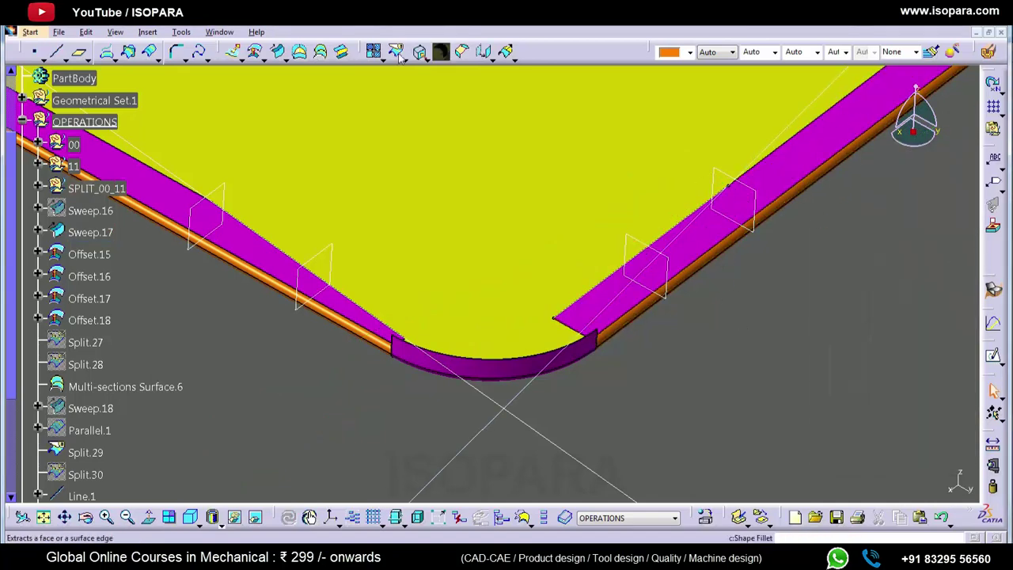
Split the Sweep.17 flange with the angled line Line.2, keeping the tapered portion along the hem's outer edge
click(397, 52)
click(697, 240)
click(706, 221)
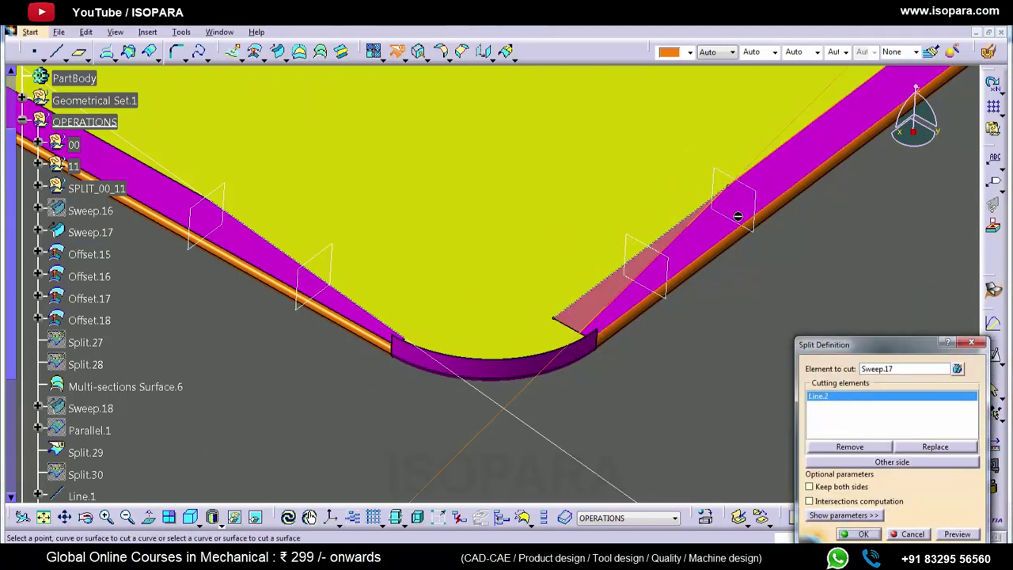
click(859, 534)
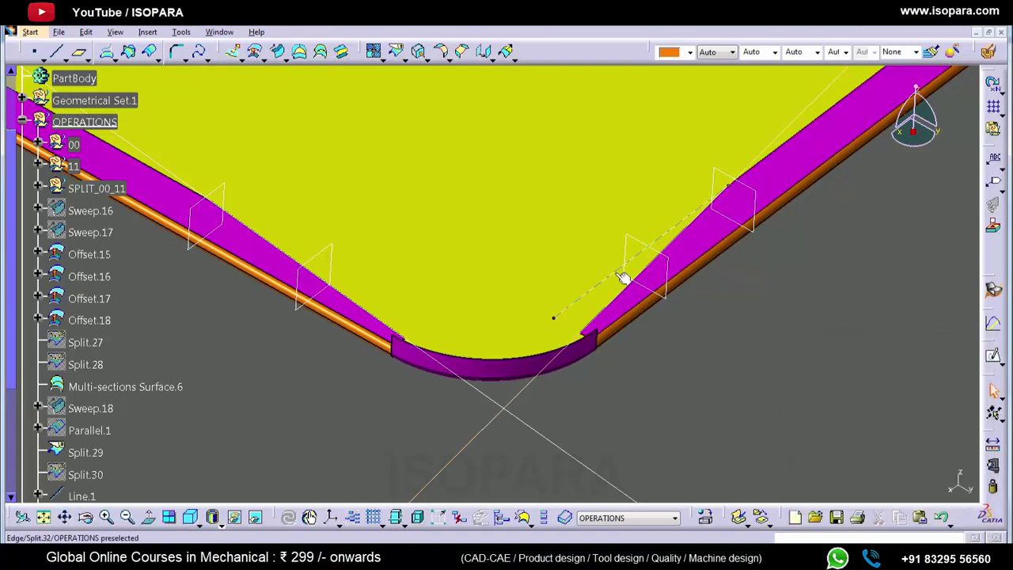
Hide the angled construction lines Line.1 and Line.2 that cross the two flanges near the corner
middle_click(620, 323)
middle_drag(642, 312, 543, 338)
middle_click(242, 300)
middle_drag(245, 298, 405, 305)
middle_drag(484, 294, 441, 352)
key(ctrl+z)
middle_drag(452, 271, 438, 314)
middle_drag(485, 290, 464, 337)
click(465, 249)
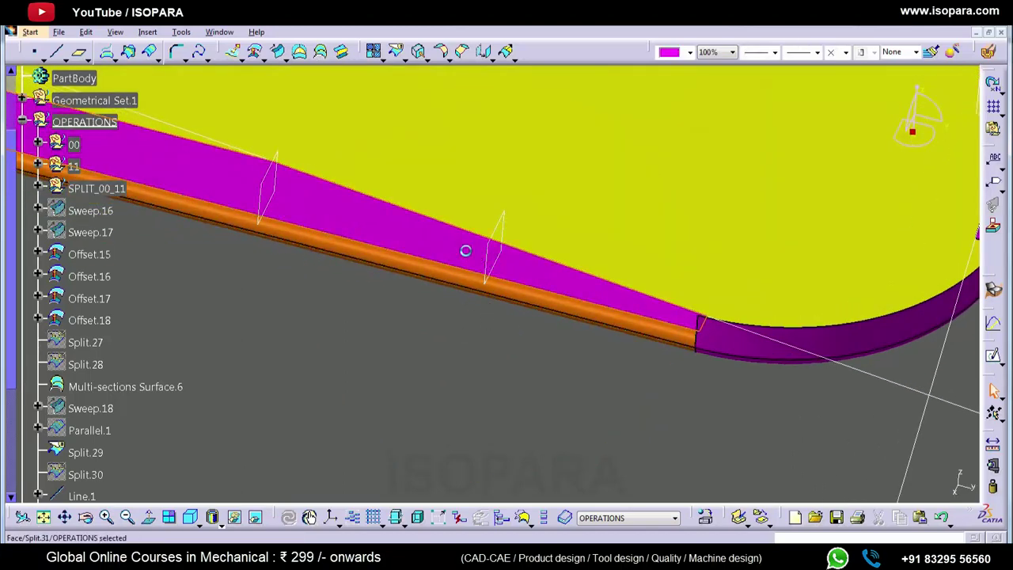
click(466, 336)
middle_drag(493, 291, 457, 336)
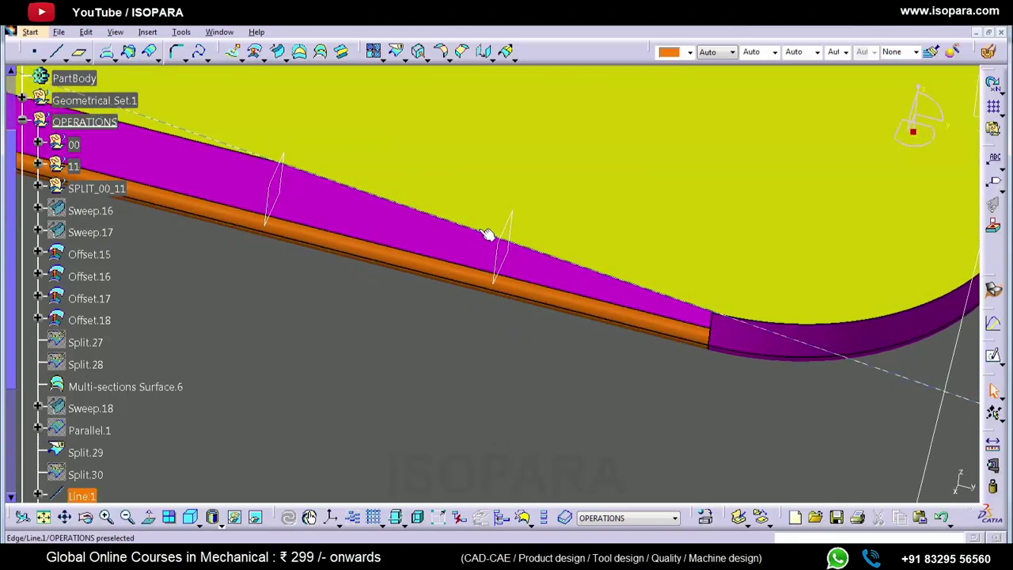
middle_drag(431, 273, 420, 337)
middle_click(685, 248)
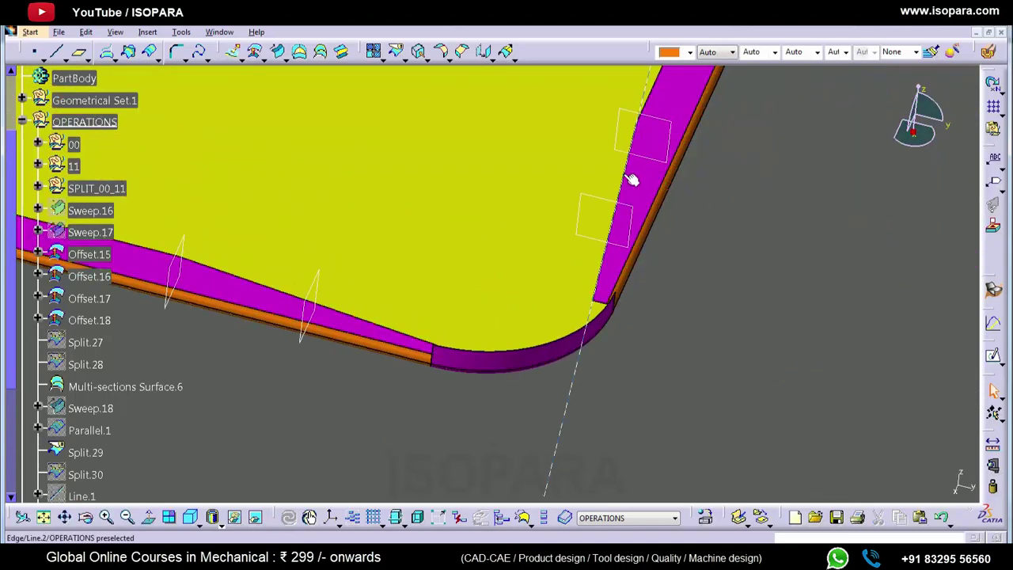
middle_drag(362, 355, 447, 292)
Create an intersection point between the inner angled edge of Split.31 and the Offset.15 plane
click(131, 54)
middle_drag(538, 335, 447, 281)
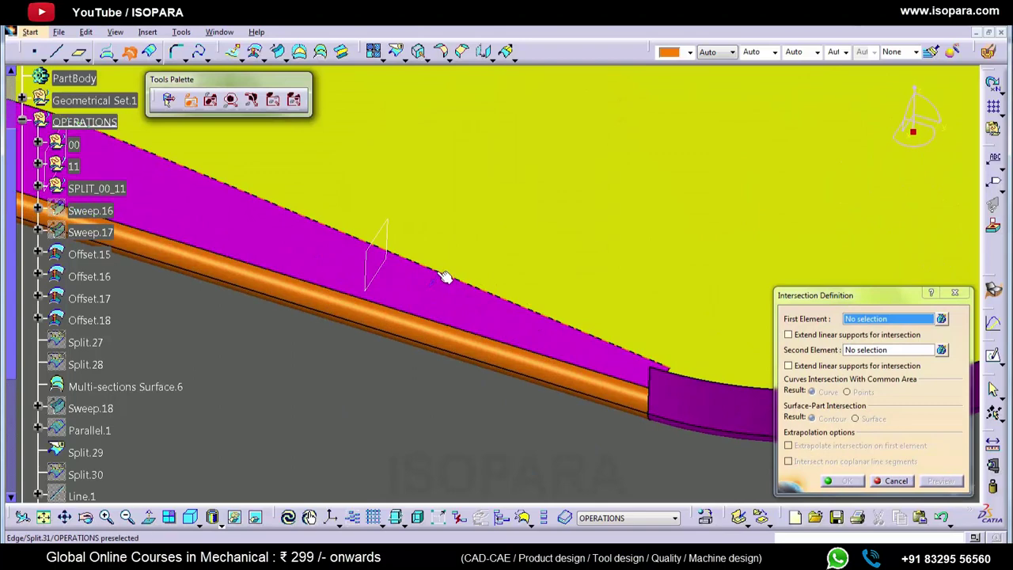
click(445, 277)
click(380, 289)
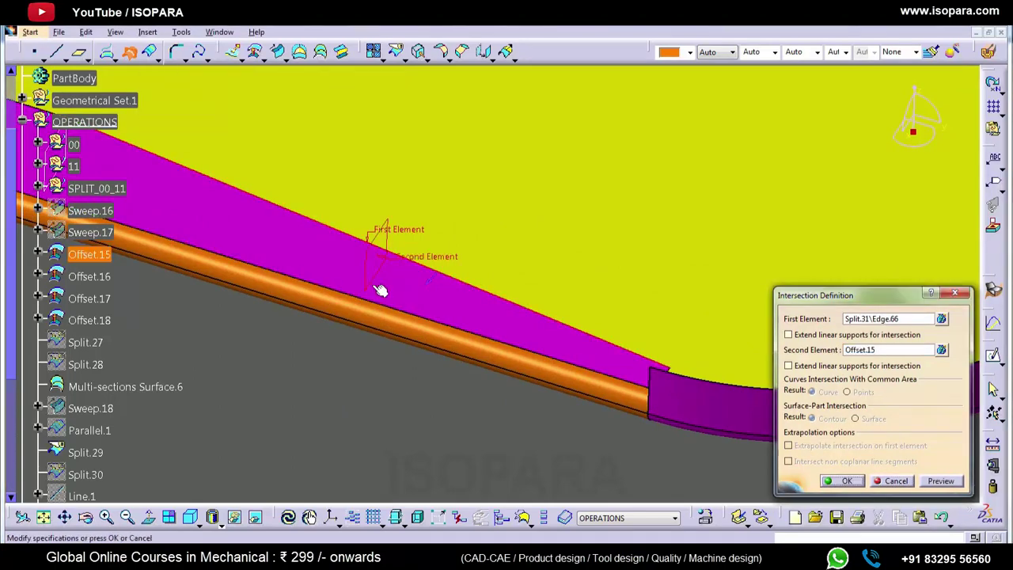
click(846, 481)
Create an intersection point between the inner angled edge of Split.33 and the Offset.16 plane
middle_drag(398, 267, 387, 385)
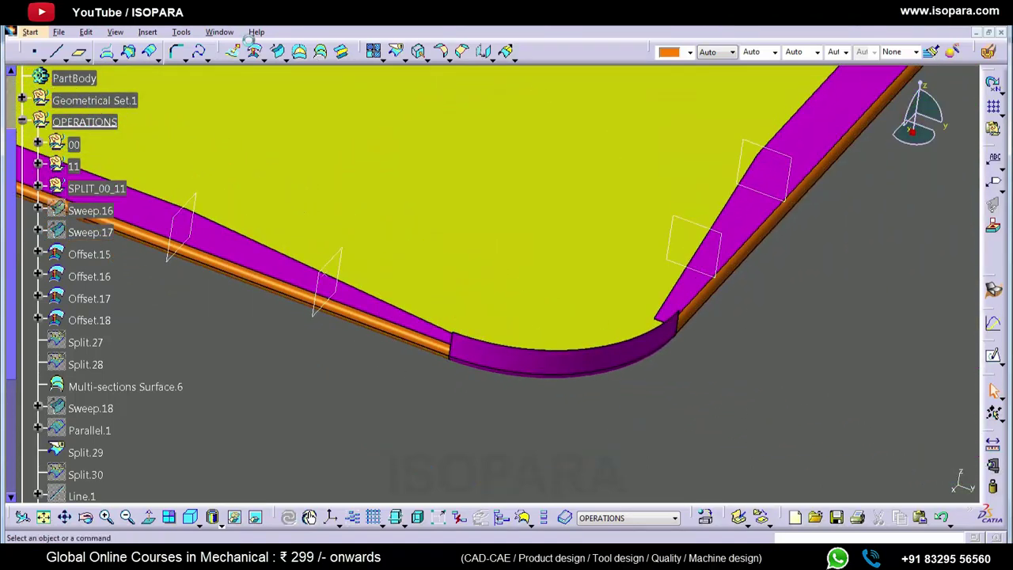
click(130, 52)
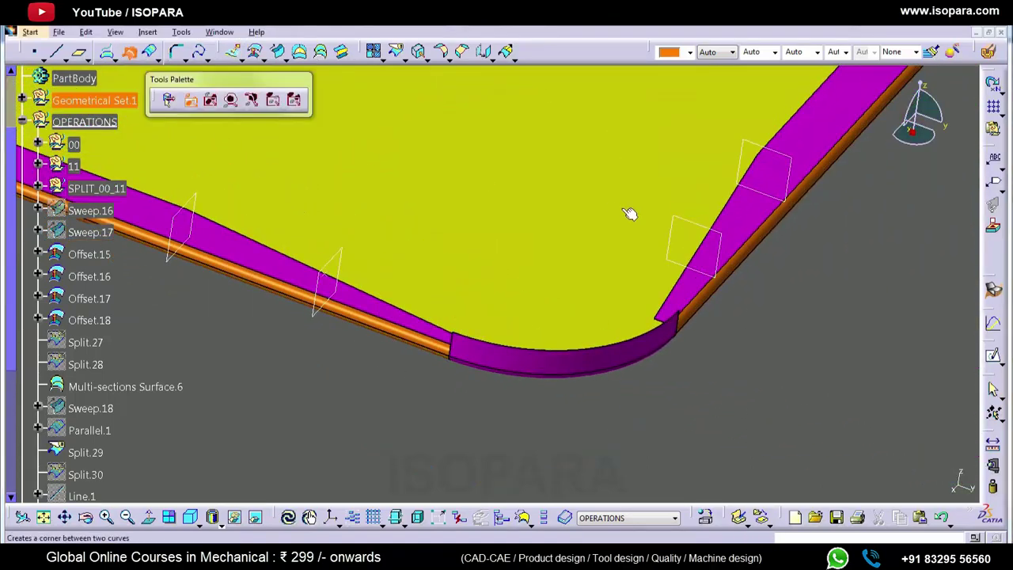
click(688, 283)
click(705, 273)
click(850, 479)
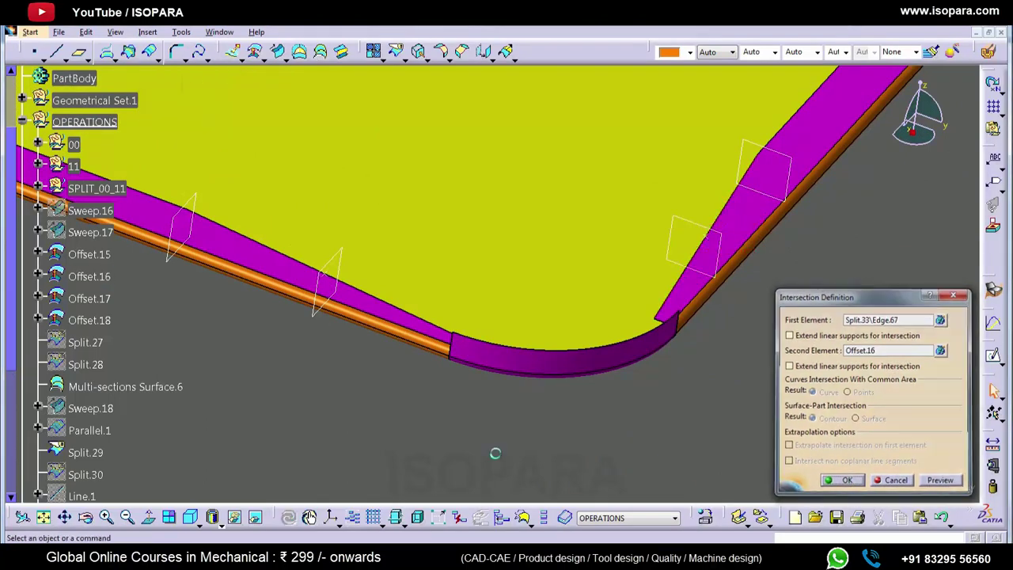
Create an intersection point between the outer edge of Split.31 along the hem and the Offset.15 plane
middle_click(452, 341)
middle_drag(538, 277, 484, 203)
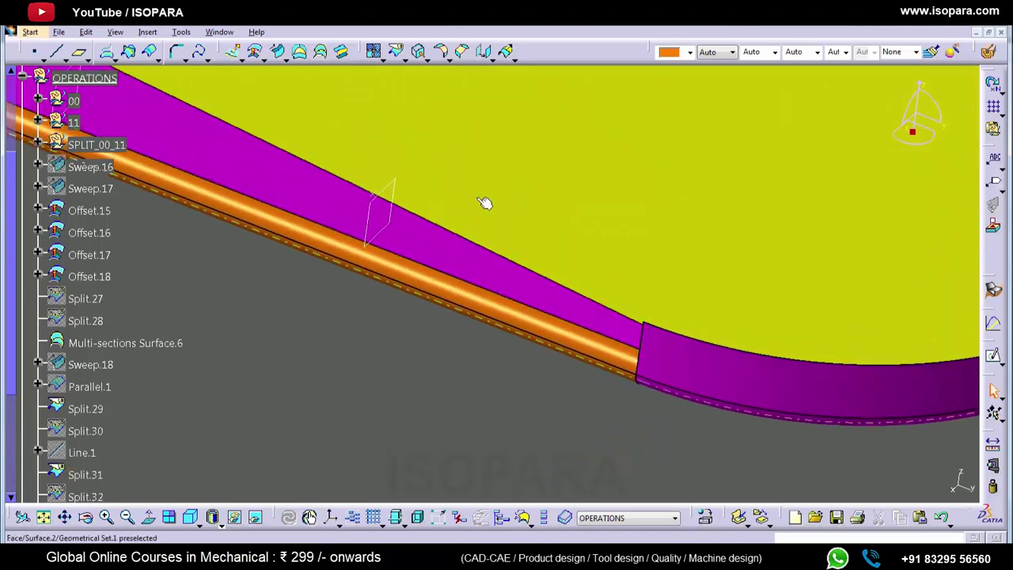
click(126, 58)
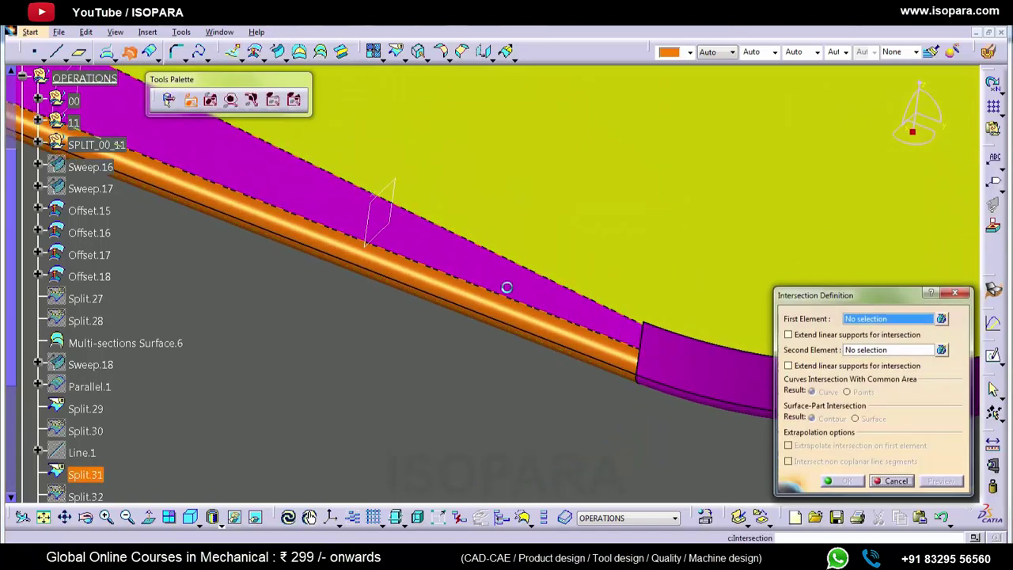
middle_click(428, 294)
middle_drag(430, 297, 592, 231)
middle_drag(603, 291, 477, 291)
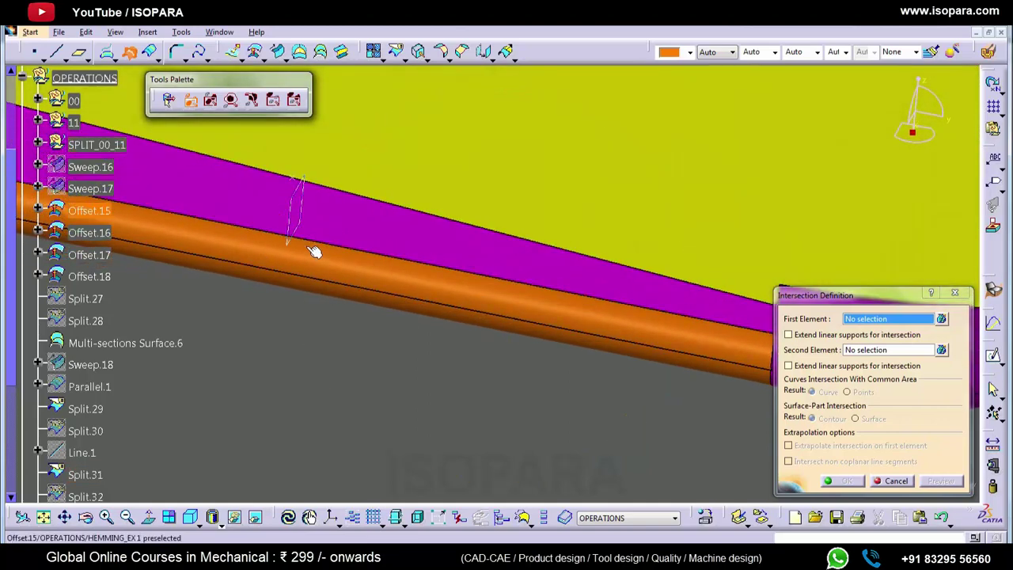
click(284, 234)
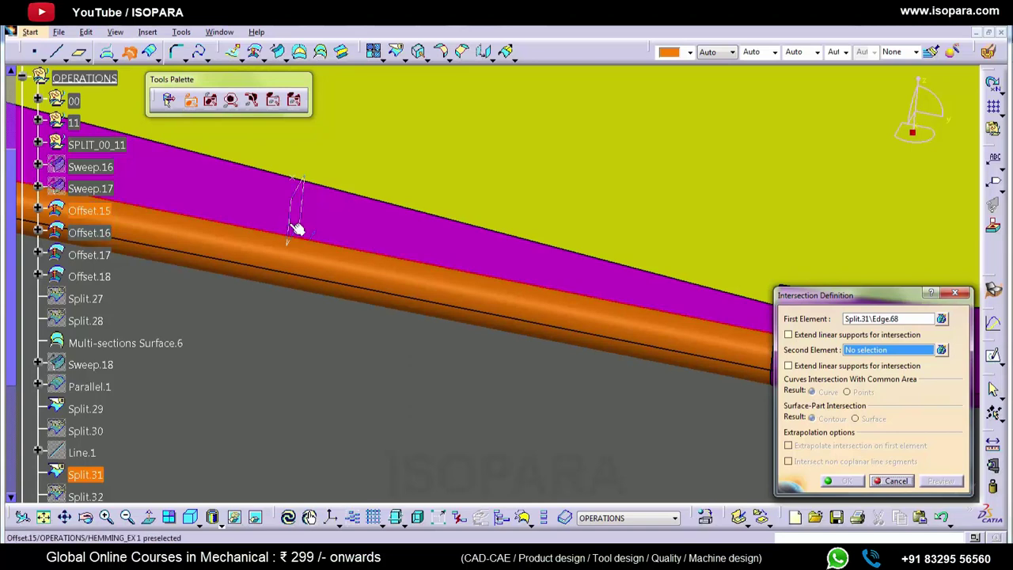
click(296, 228)
click(854, 479)
Create an intersection point between the outer edge of Split.33 along the hem and the Offset.16 plane
middle_drag(512, 324, 203, 276)
click(131, 53)
middle_click(753, 151)
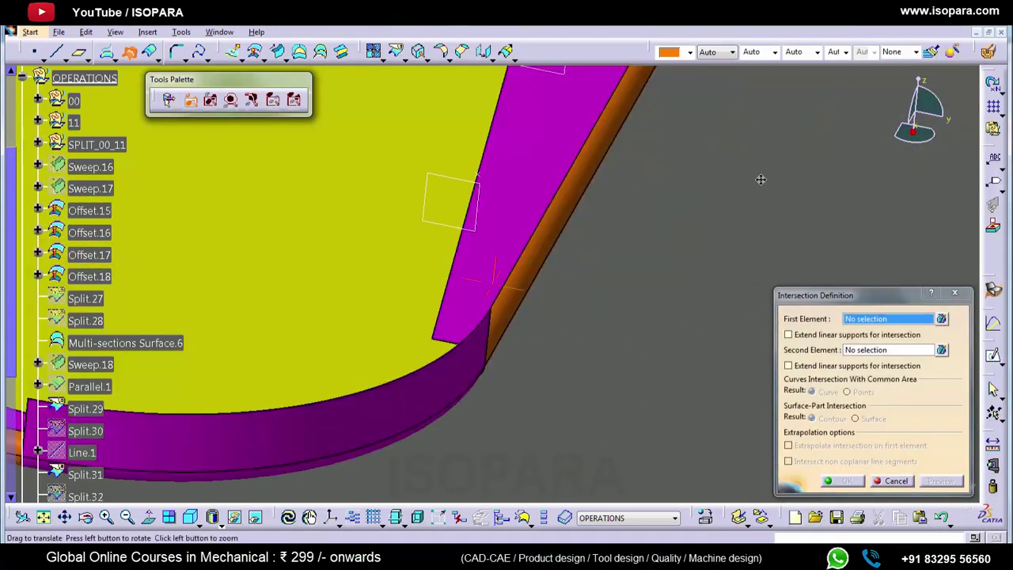
middle_drag(546, 238, 536, 274)
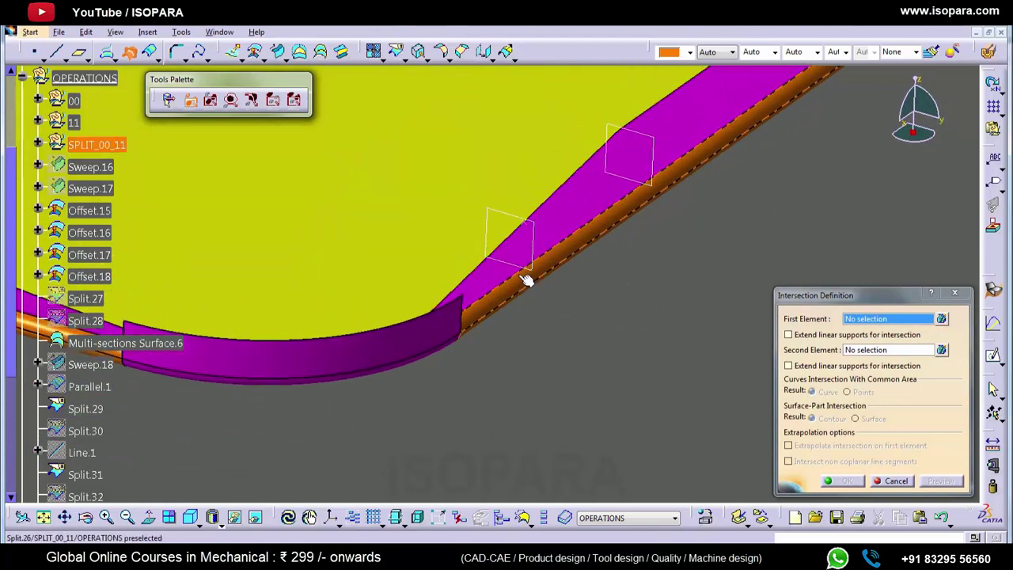
click(505, 279)
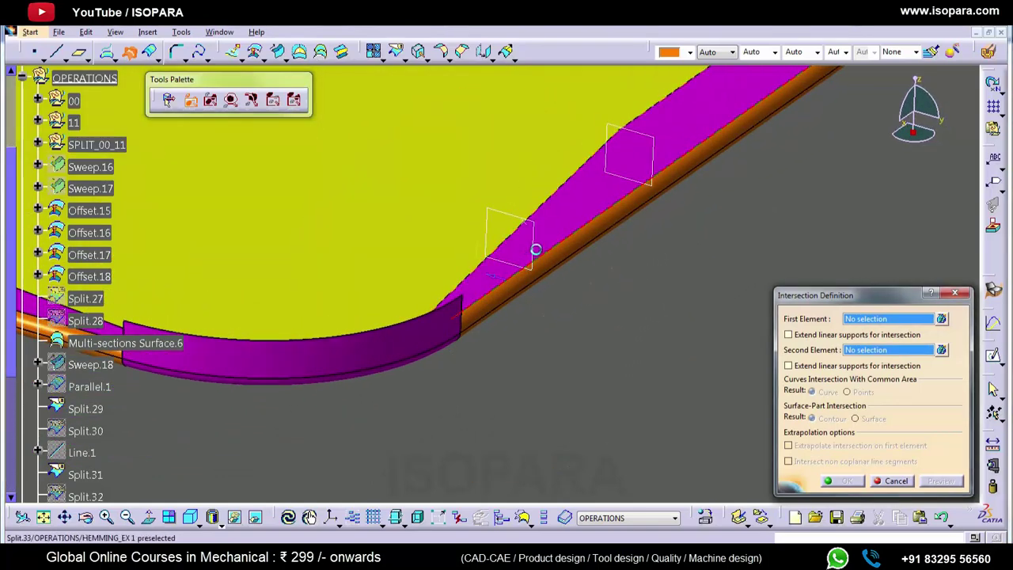
click(540, 248)
click(850, 481)
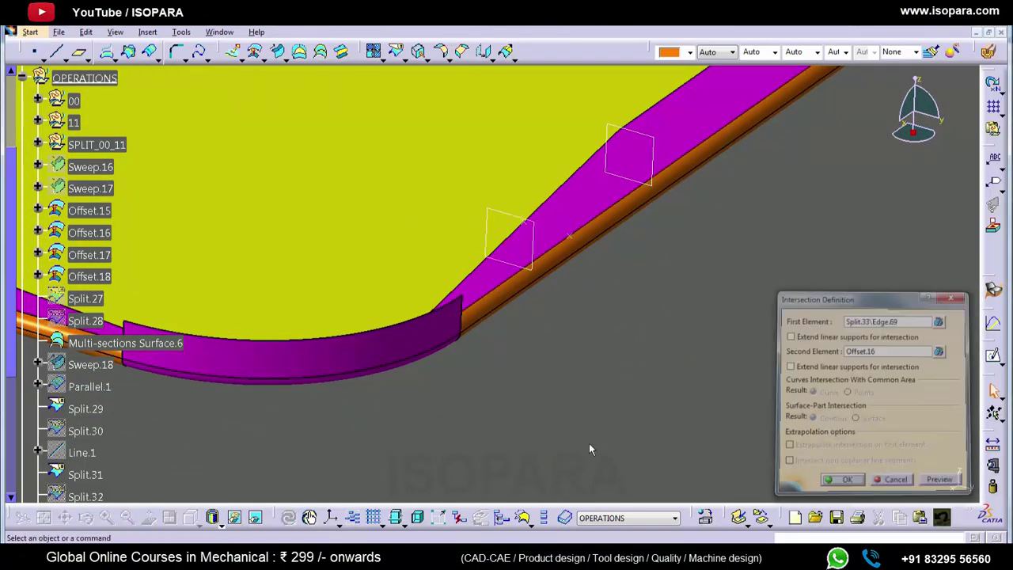
Create a parallel curve 1 mm from the free upper edge of the Split.29 corner flange, supported on Split.29
middle_click(334, 339)
middle_drag(303, 313, 478, 281)
middle_click(477, 278)
middle_drag(577, 309, 541, 321)
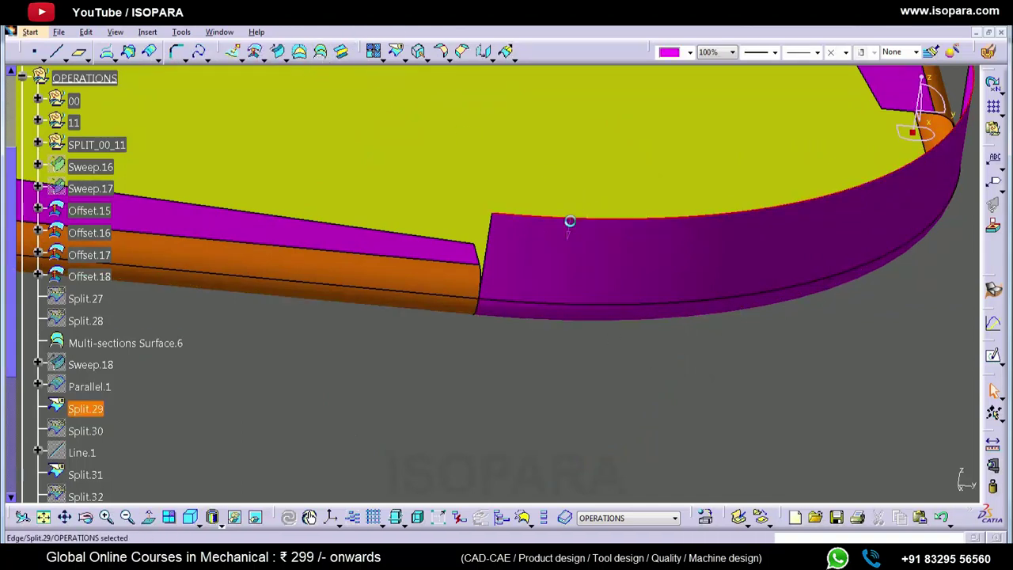
click(151, 52)
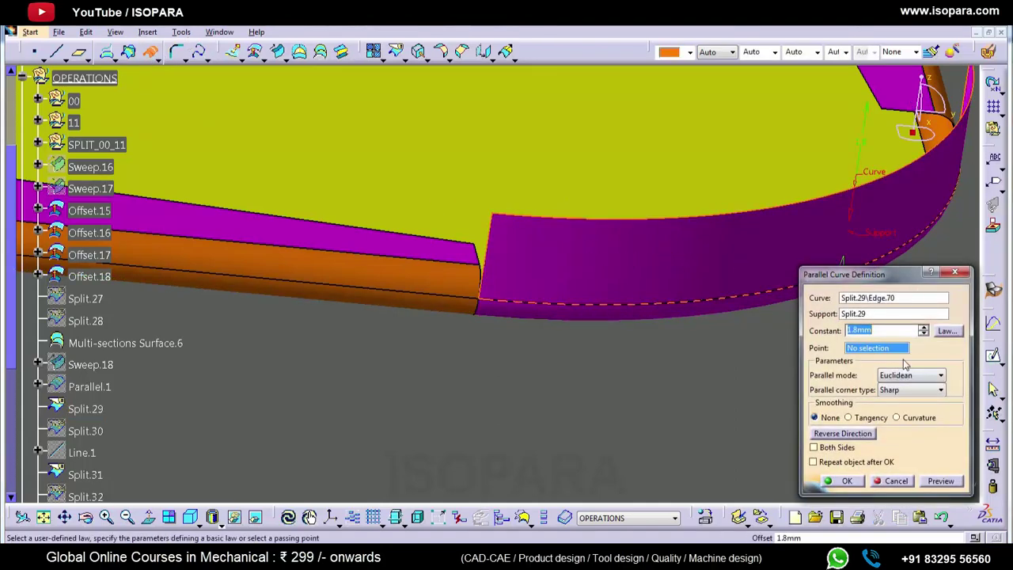
middle_drag(790, 300, 622, 196)
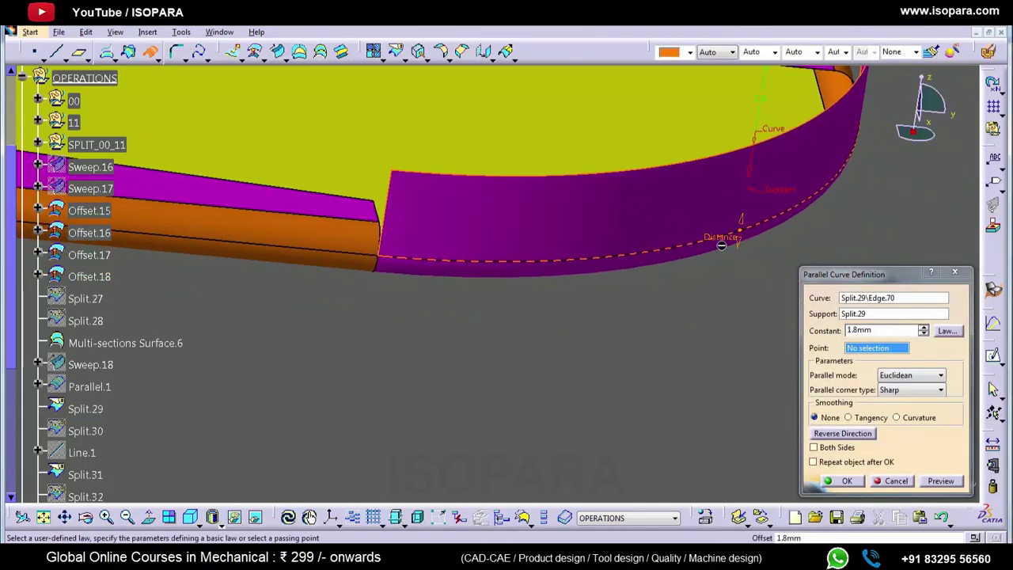
drag(721, 245, 721, 247)
key(Return)
click(847, 481)
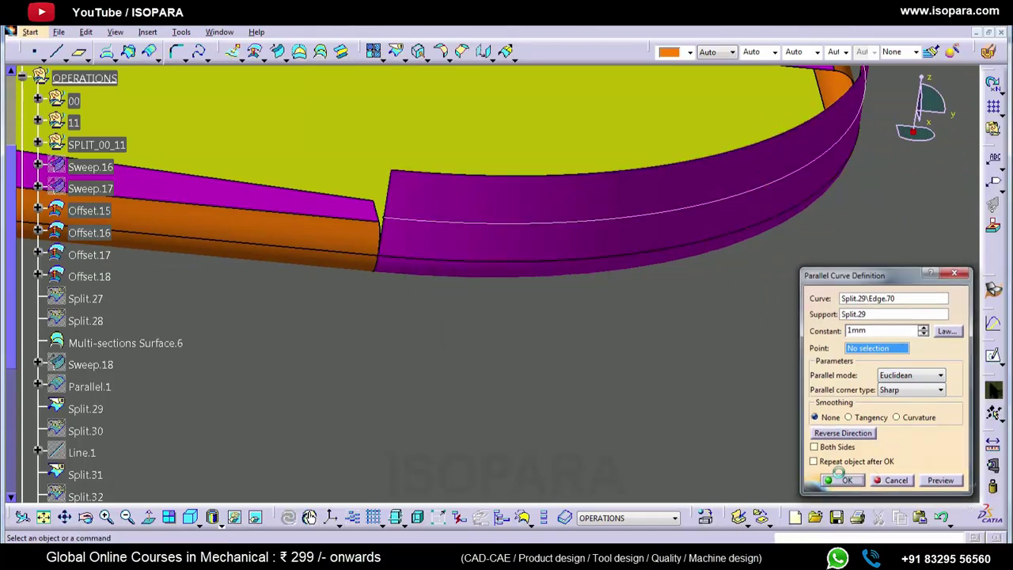
Create a spline from the corner flange's upper vertex, tangent to its edge, to the inner intersection point, tangent to Split.31's inner edge
middle_drag(432, 213, 435, 312)
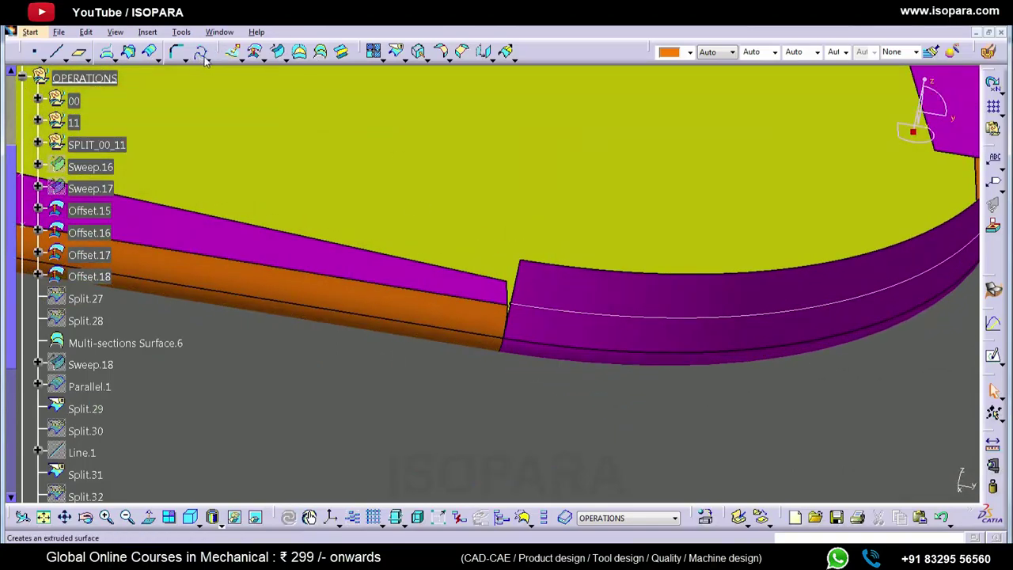
click(201, 52)
click(524, 262)
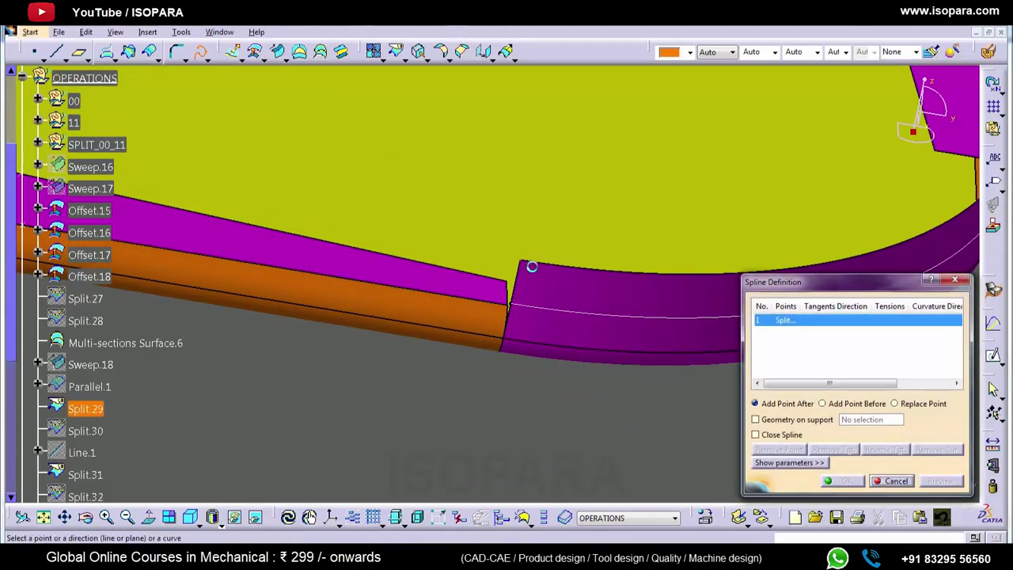
click(559, 267)
middle_drag(429, 276, 640, 317)
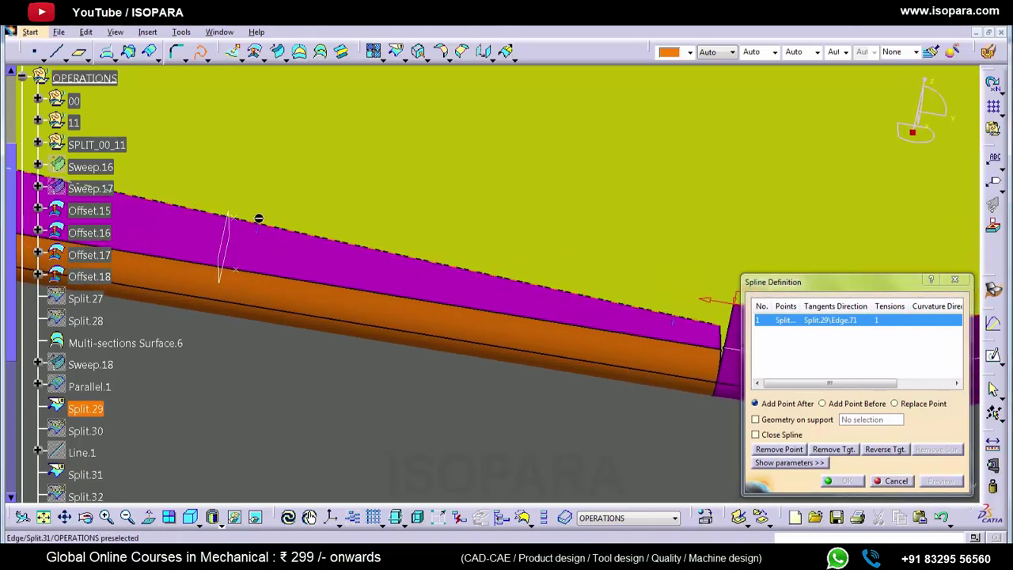
click(234, 218)
click(207, 211)
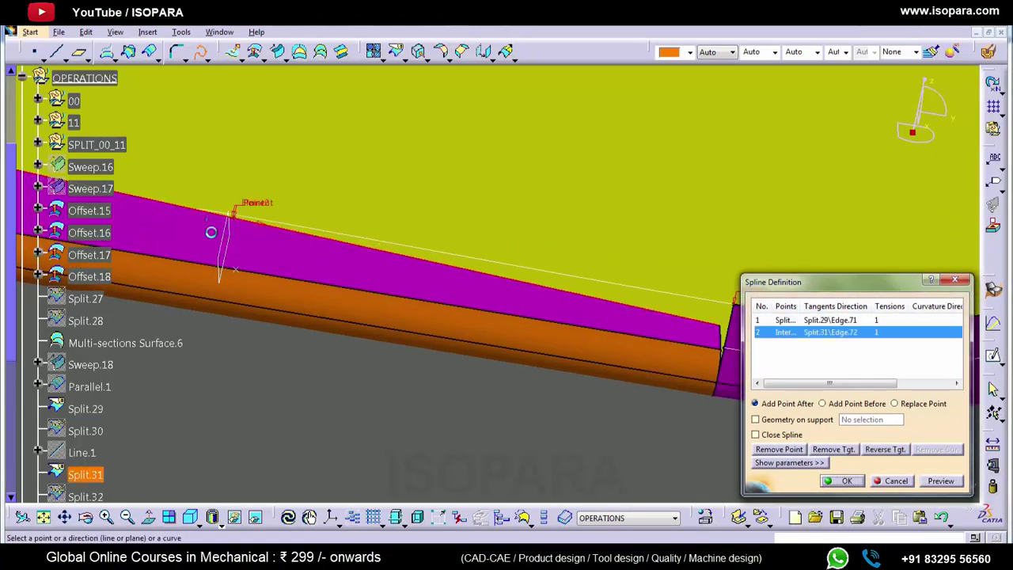
middle_drag(296, 244, 716, 312)
middle_click(620, 306)
middle_drag(615, 307, 656, 352)
click(846, 482)
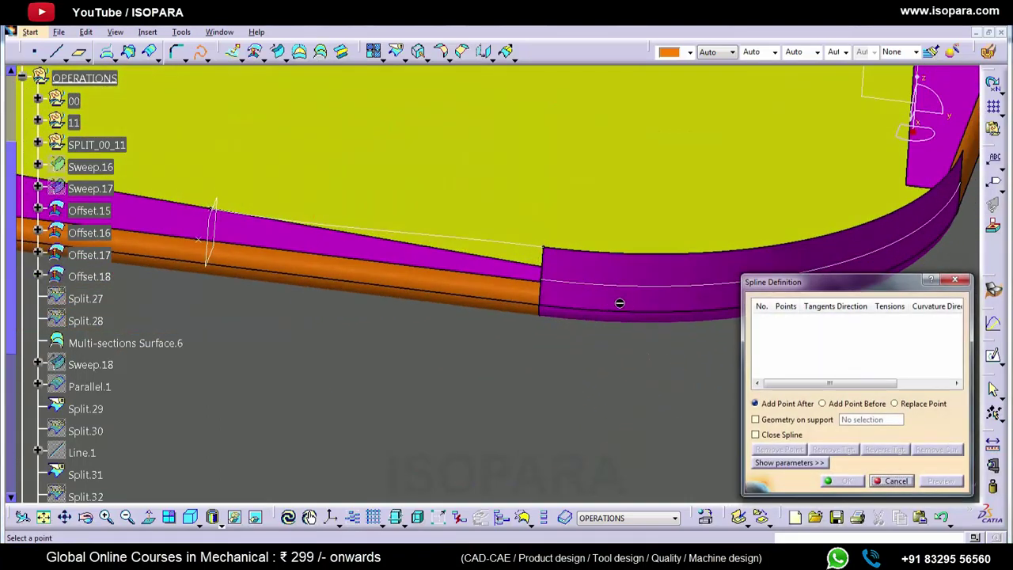
Define a second spline from the end of Parallel.2, tangent to that curve, to the outer intersection point, tangent to Split.31's outer edge
click(543, 281)
click(570, 285)
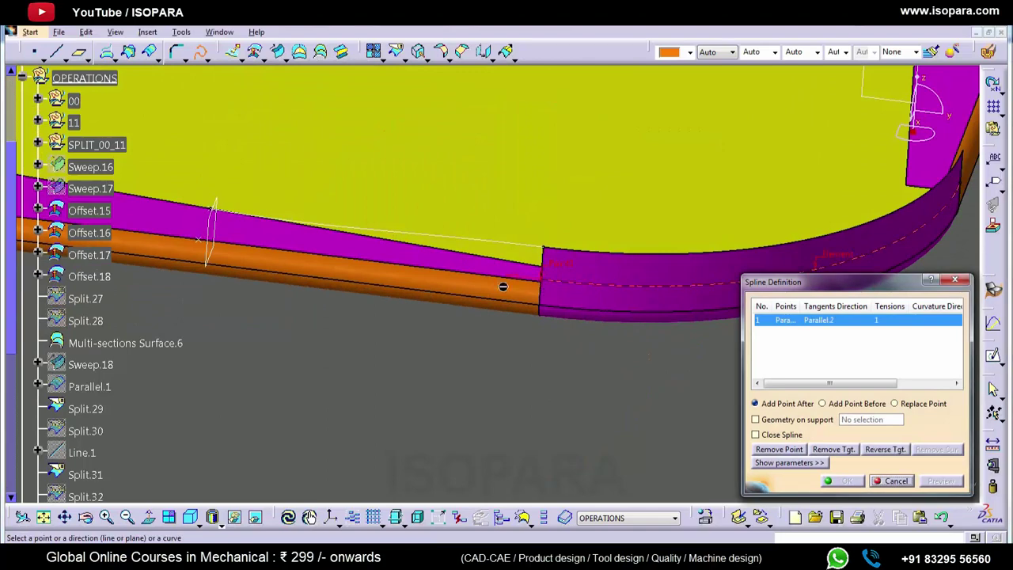
click(199, 239)
middle_click(199, 239)
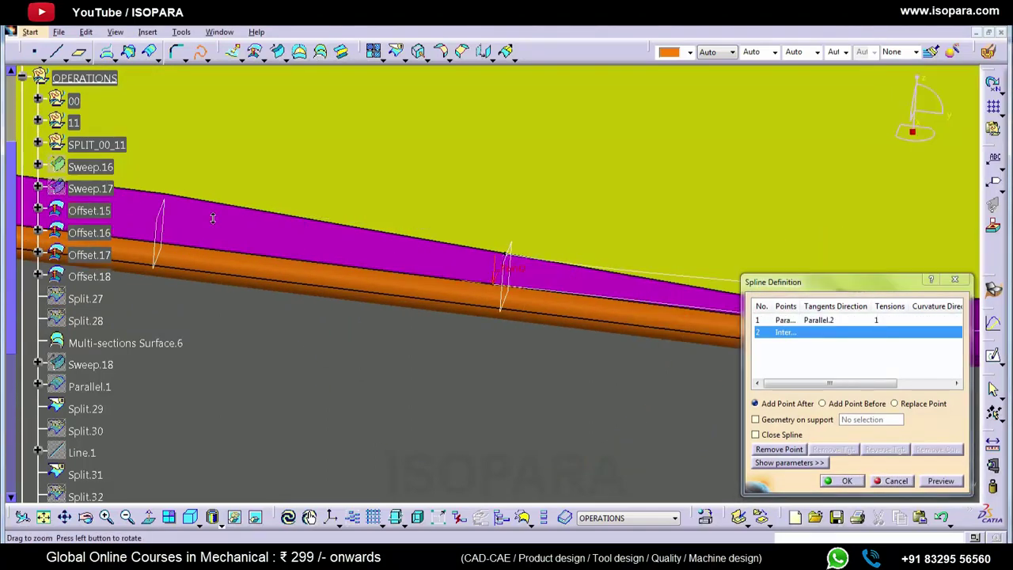
middle_drag(213, 220, 229, 178)
click(437, 282)
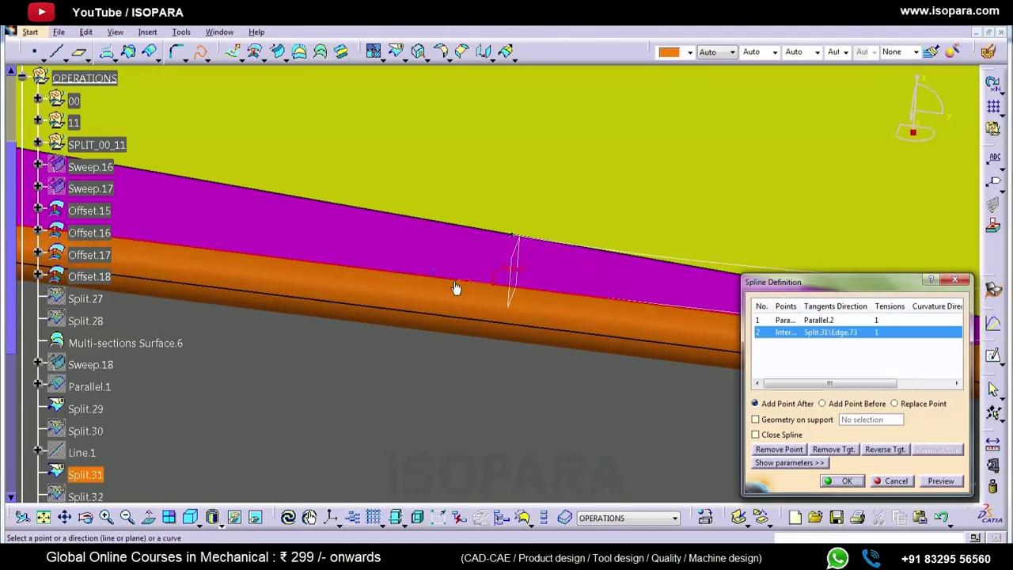
middle_drag(507, 333, 526, 397)
click(479, 281)
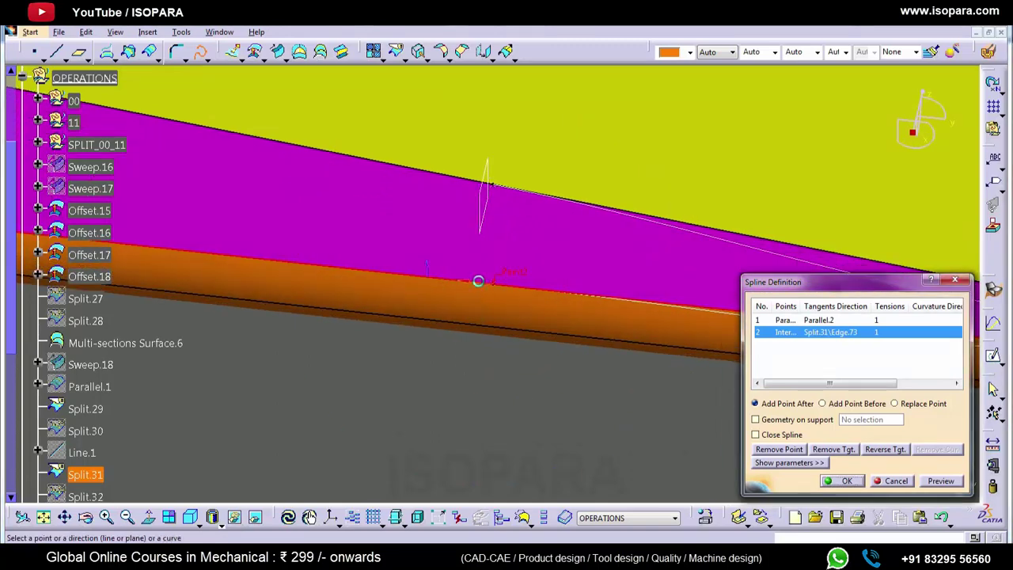
Check the tangent direction at the second spline's Parallel.2 end and create the spline
middle_drag(518, 323, 523, 377)
middle_drag(504, 287, 527, 317)
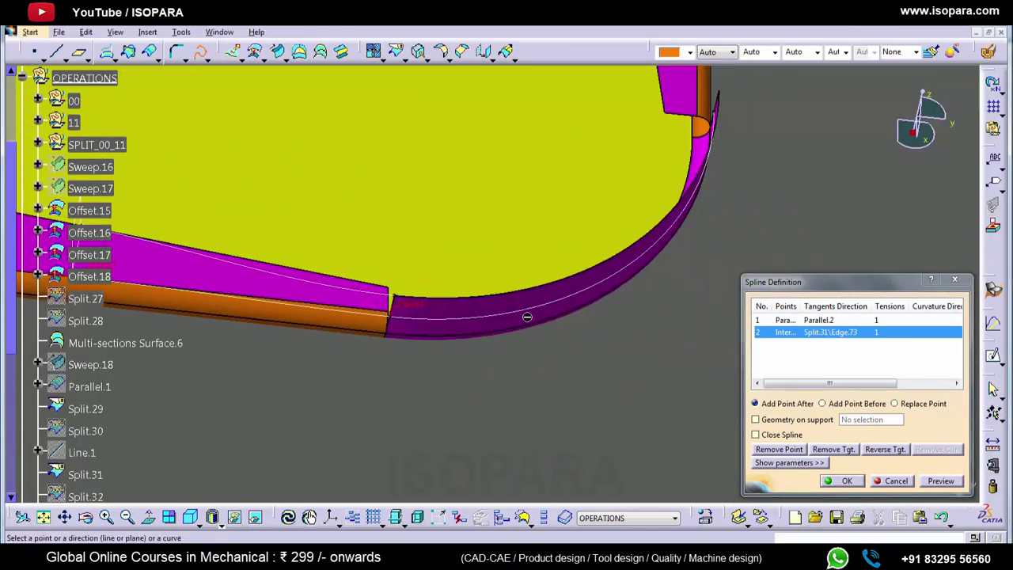
middle_click(412, 319)
middle_drag(423, 312, 420, 205)
mouse_move(490, 285)
middle_down()
mouse_move(540, 351)
mouse_move(594, 377)
mouse_move(590, 293)
mouse_move(493, 285)
middle_up()
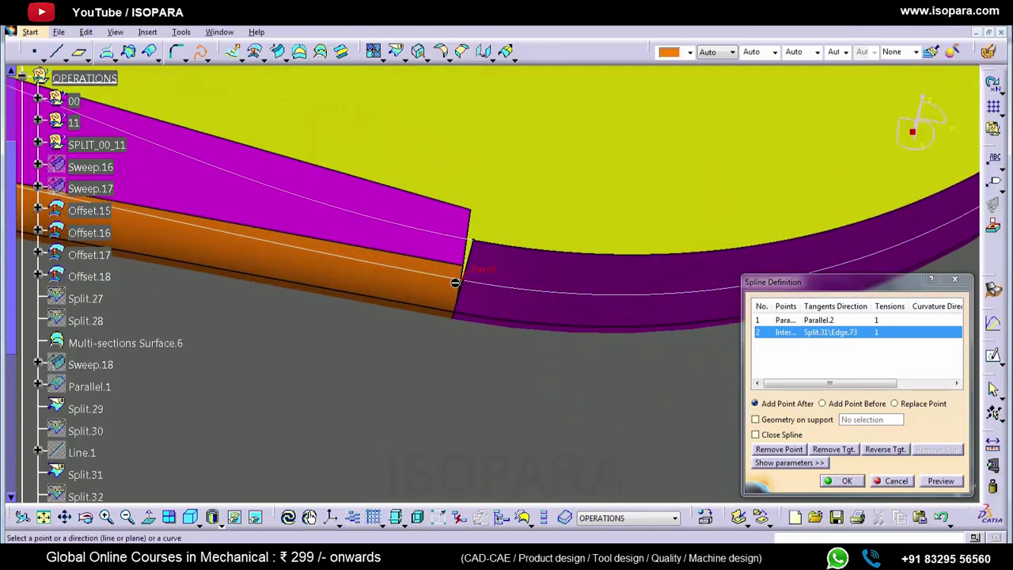
click(480, 273)
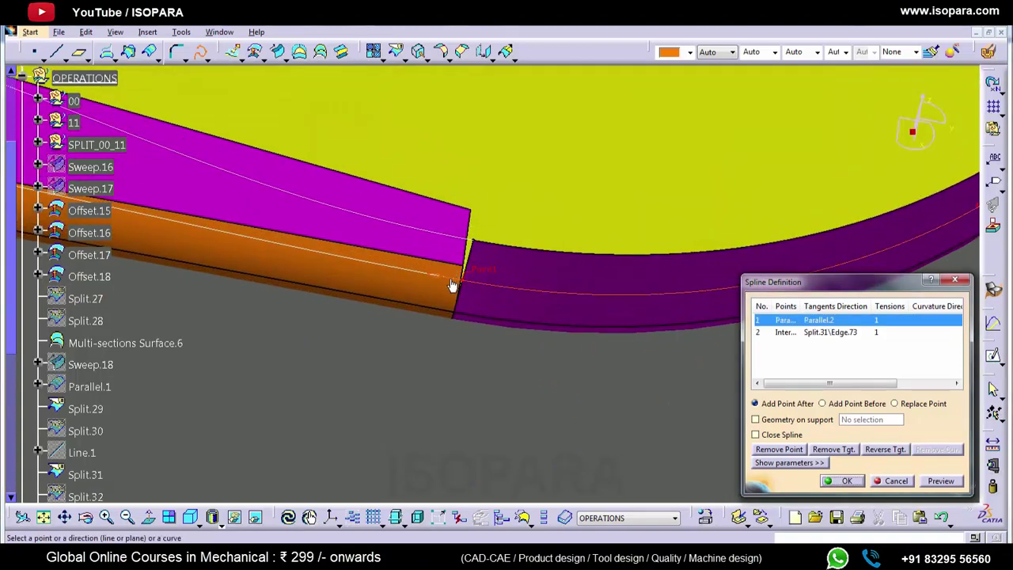
click(489, 288)
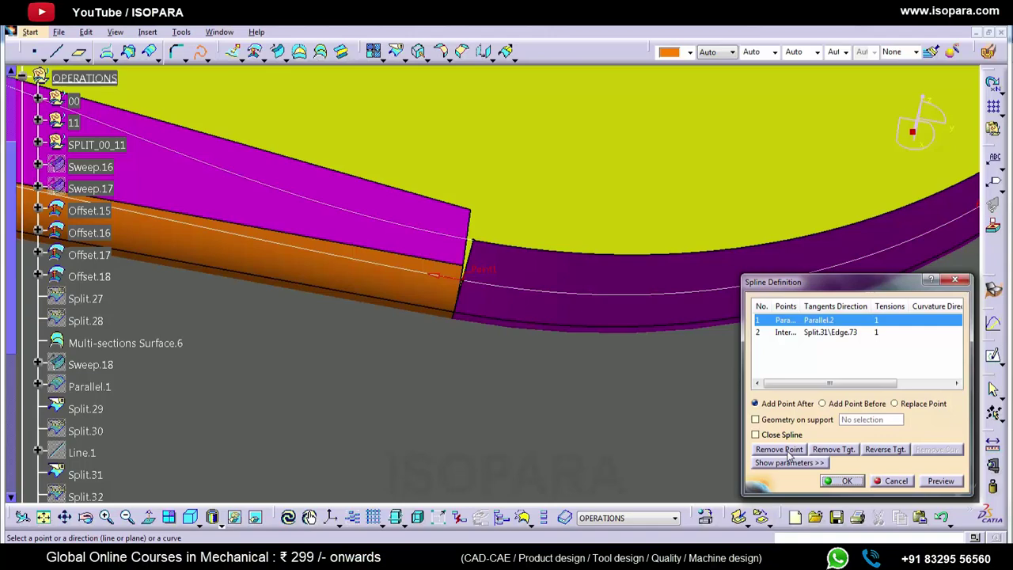
click(846, 481)
middle_drag(604, 328, 610, 279)
middle_drag(697, 260, 391, 329)
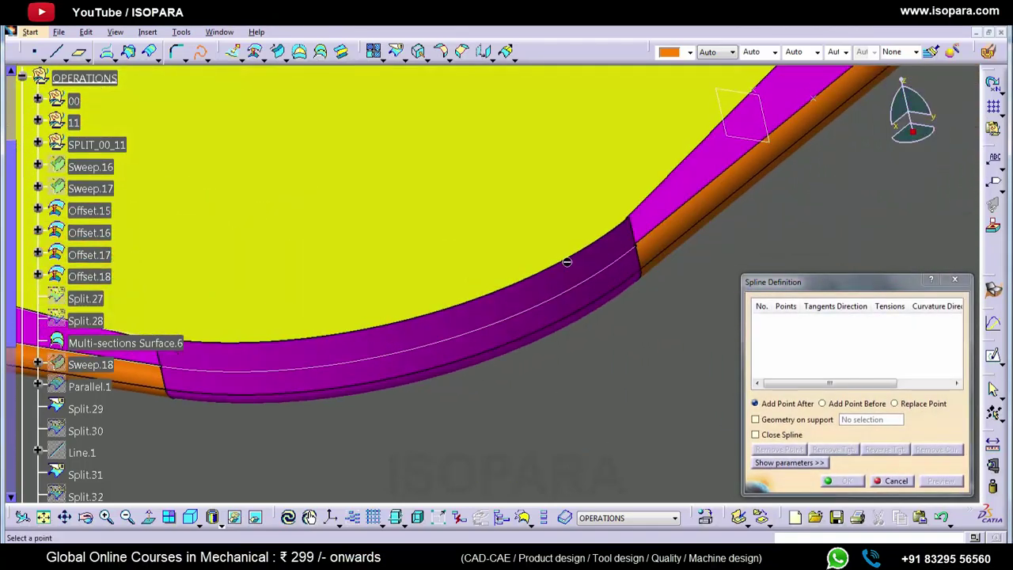
middle_drag(629, 233, 513, 271)
click(516, 277)
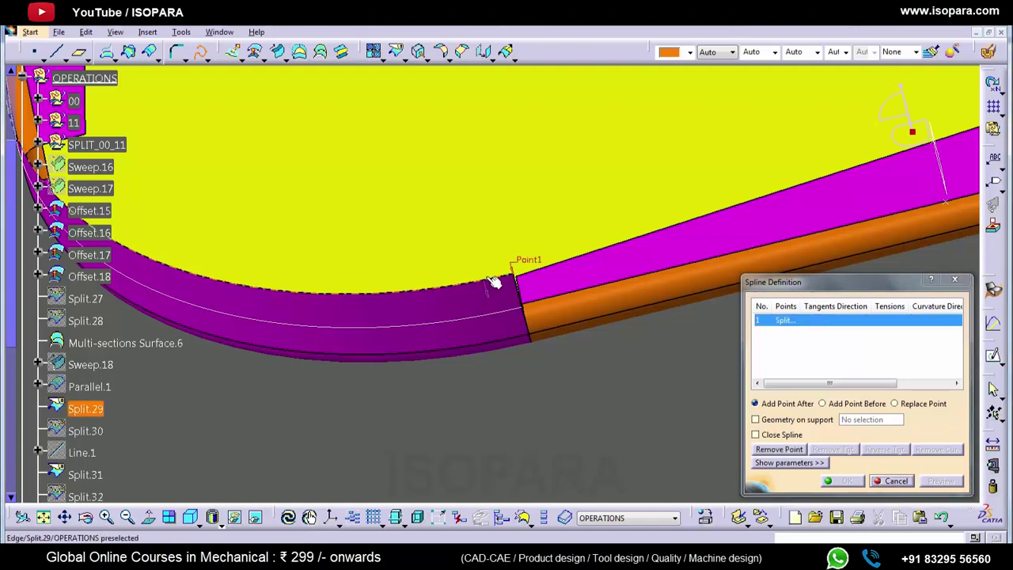
click(492, 280)
middle_drag(560, 324, 506, 275)
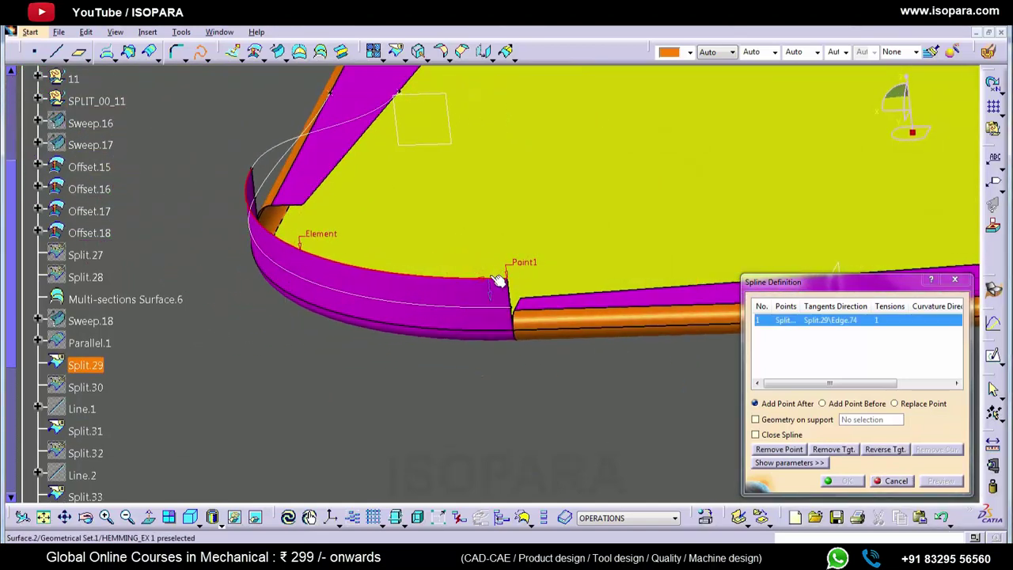
click(490, 280)
middle_drag(595, 313, 401, 309)
middle_drag(584, 319, 645, 308)
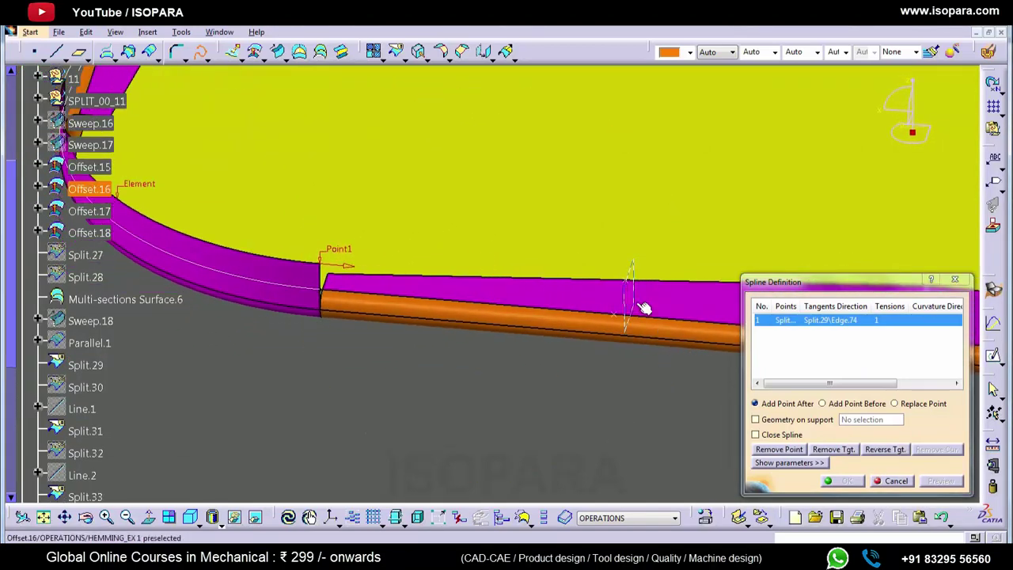
click(628, 282)
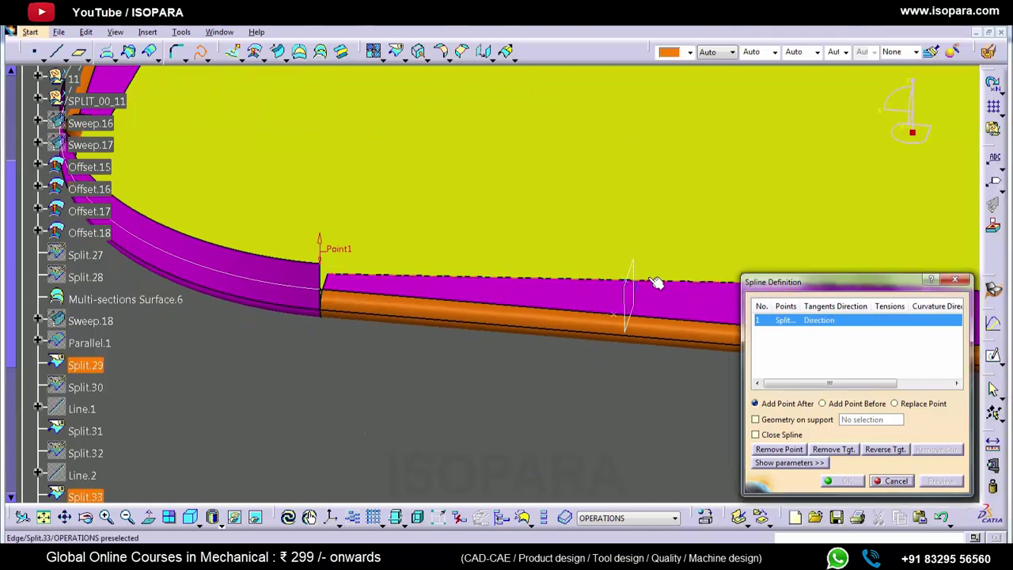
middle_drag(566, 314, 514, 317)
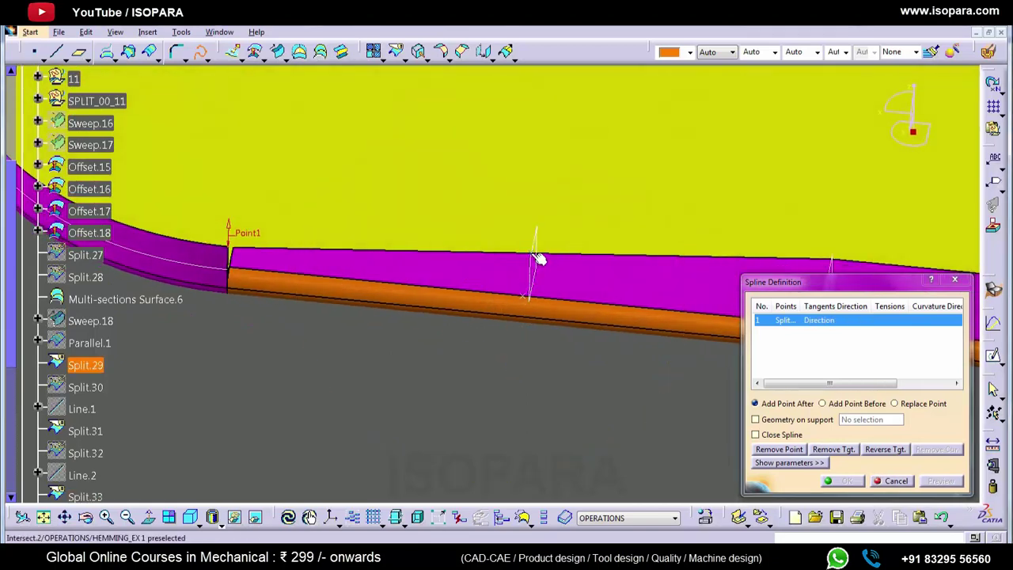
key(Escape)
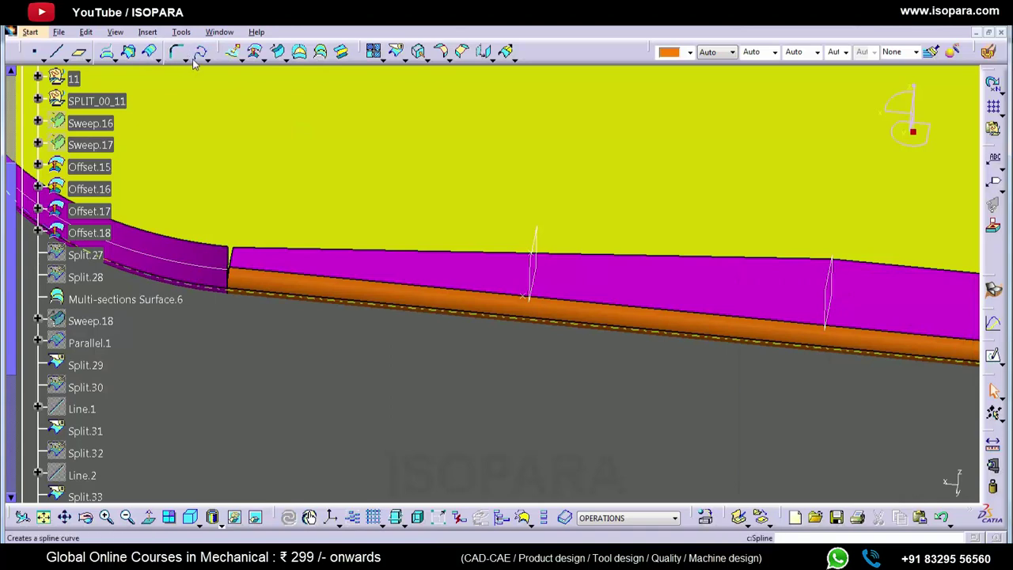
Create a spline from the corner flange's other upper vertex, tangent to its edge, to the inner intersection point, tangent to Split.33's inner edge
click(200, 52)
click(225, 249)
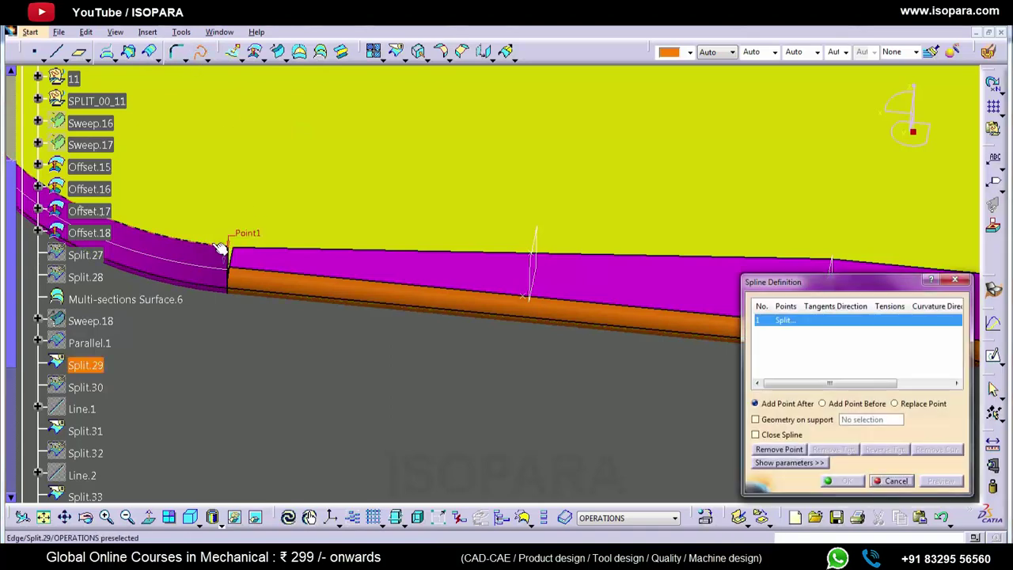
middle_drag(541, 266, 449, 292)
click(432, 289)
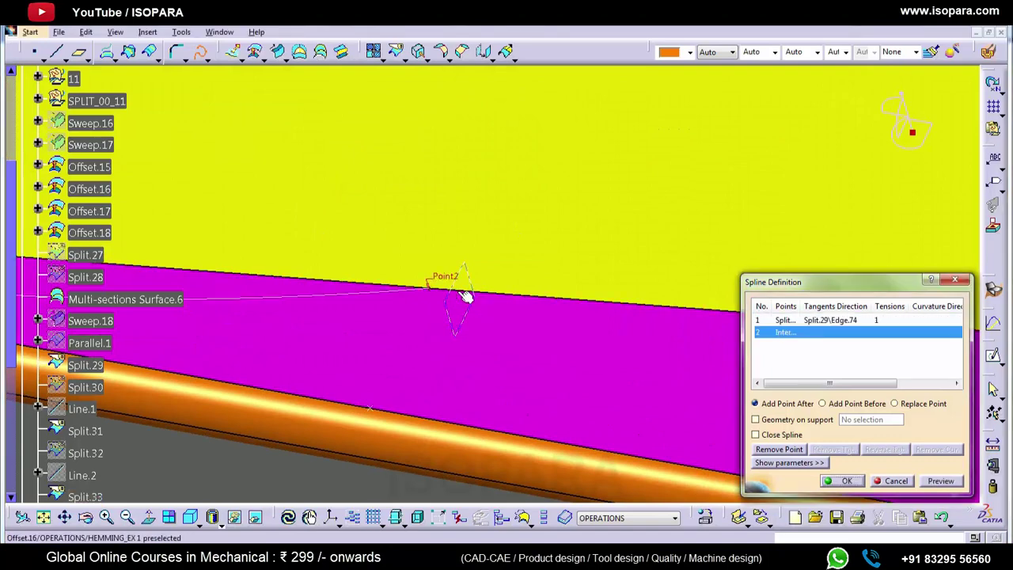
click(503, 295)
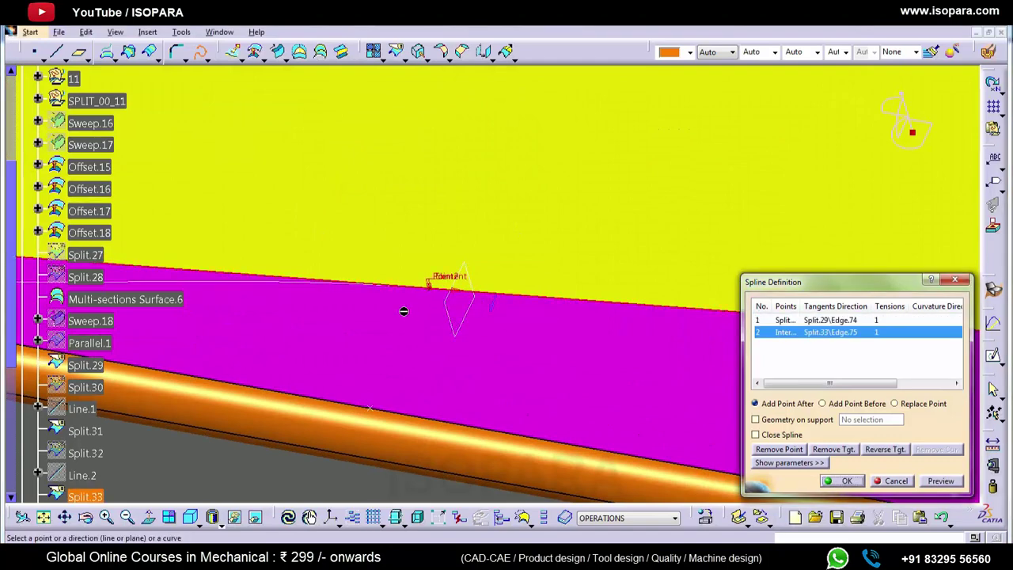
middle_drag(404, 311, 751, 456)
click(844, 484)
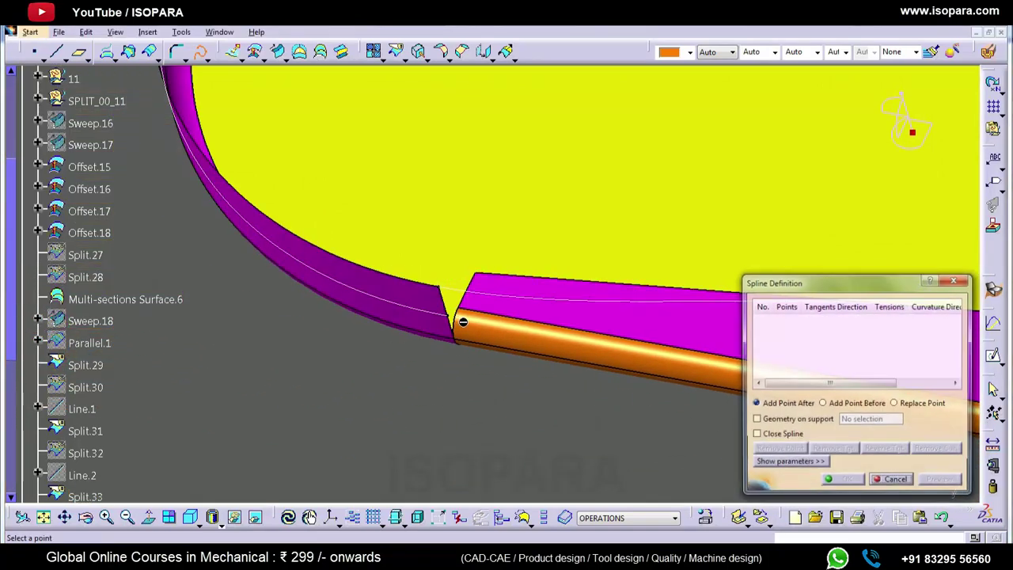
Define a spline from the other end of Parallel.2, tangent to that curve, to the outer intersection point, tangent to Split.33's outer edge
click(451, 317)
click(429, 312)
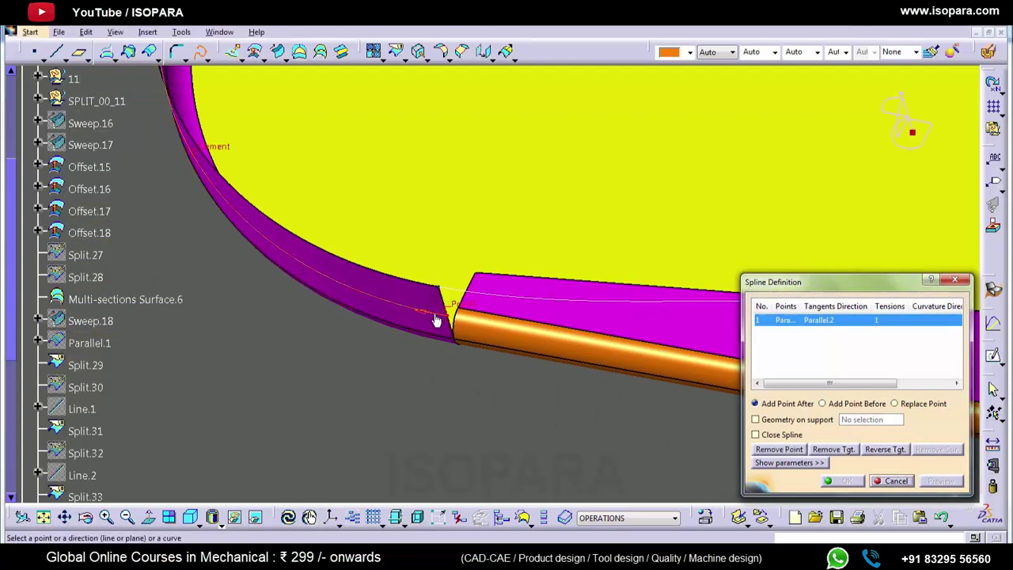
middle_drag(393, 315, 384, 330)
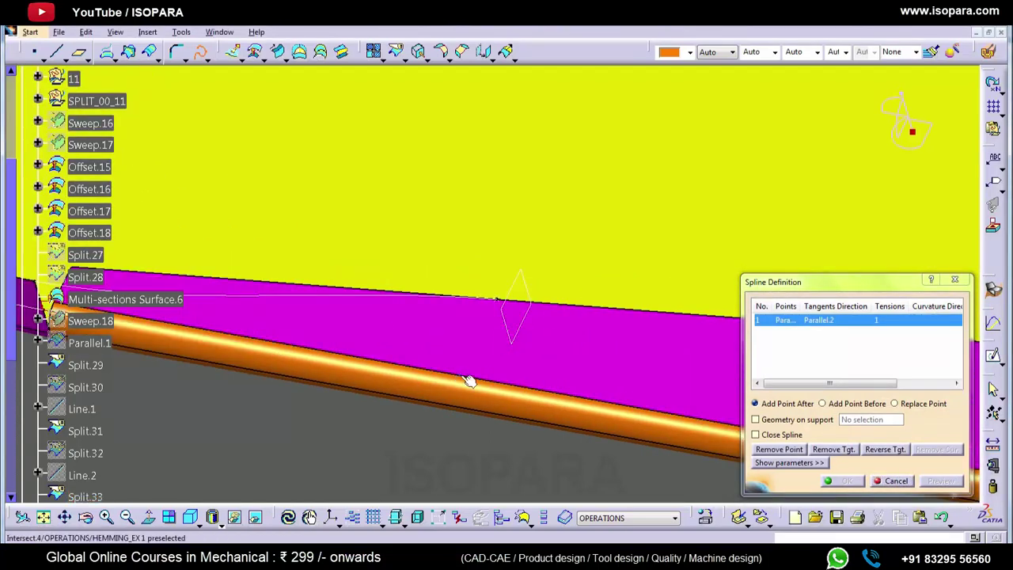
click(484, 380)
click(488, 380)
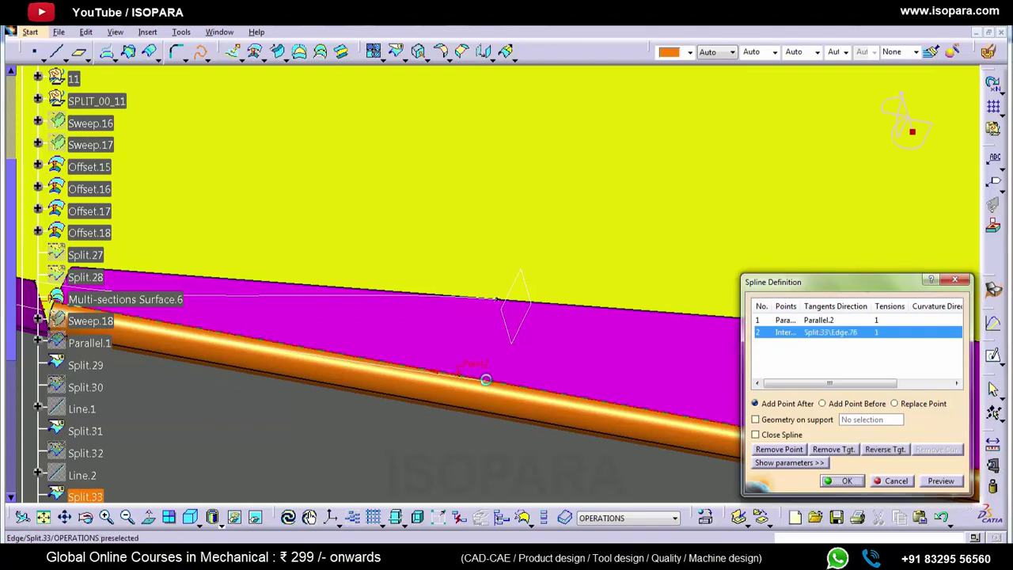
click(459, 382)
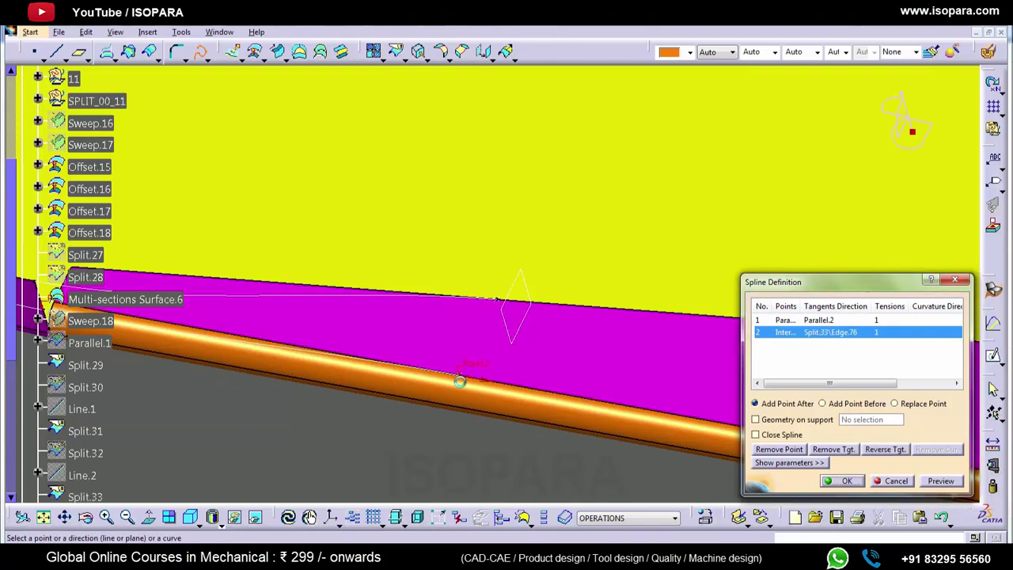
Try to lay the spline on the Split.26 surface, and remove that support
click(803, 421)
click(468, 401)
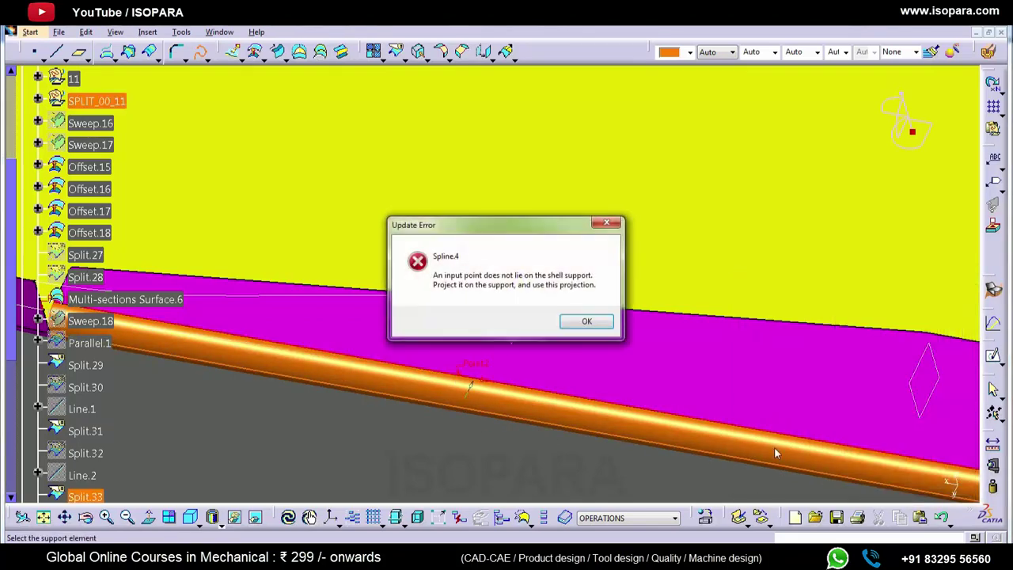
key(Return)
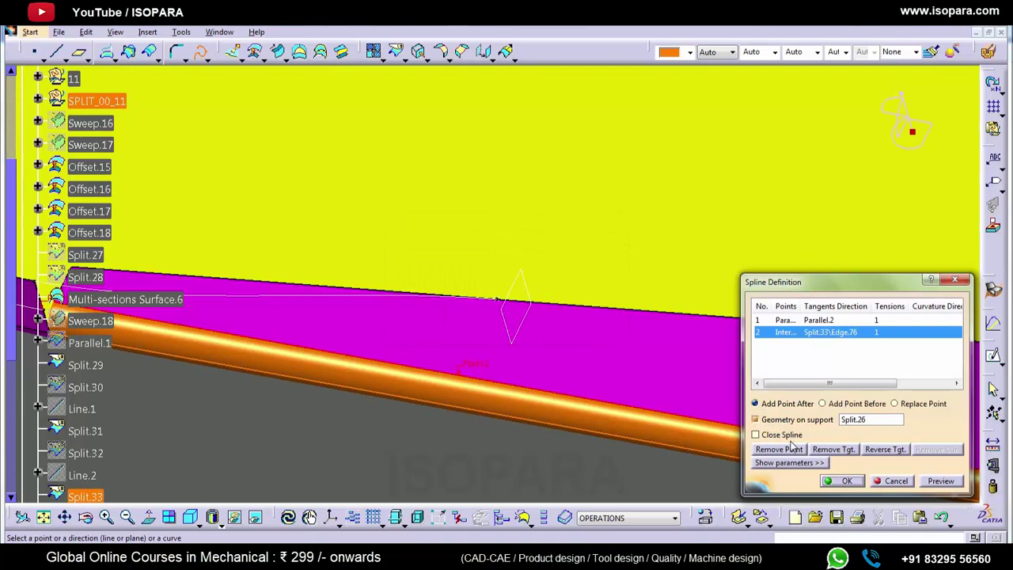
click(791, 423)
Create the outer spline toward Split.33 without a support and leave the Spline command
click(844, 483)
middle_click(329, 344)
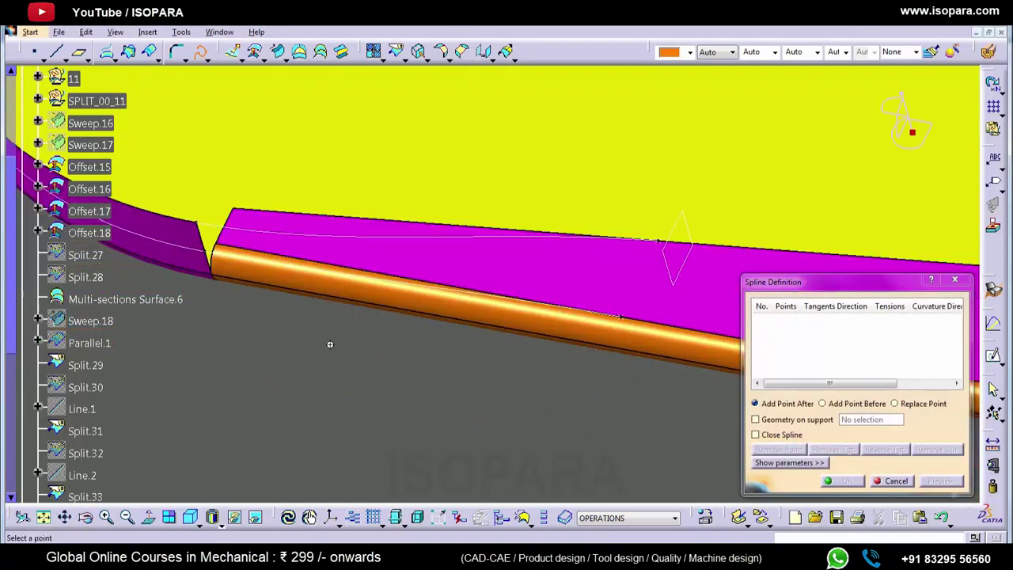
middle_drag(328, 344, 461, 378)
middle_click(367, 286)
middle_drag(368, 287, 510, 318)
middle_drag(314, 283, 507, 338)
key(Escape)
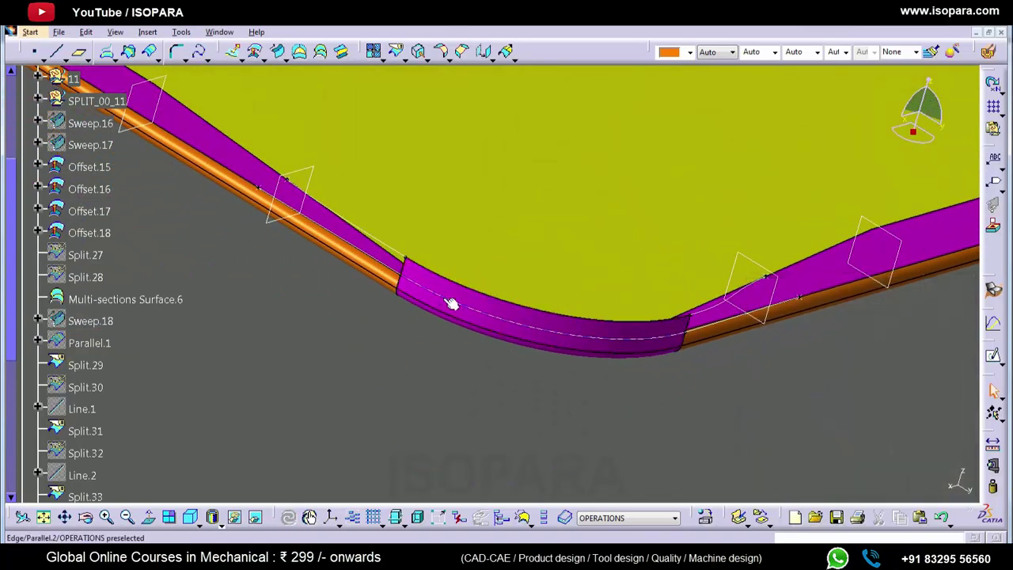
Split the Split.31 flange with the Offset.15 plane, removing the portion next to the rounded corner
middle_click(368, 271)
middle_drag(368, 272, 394, 369)
middle_click(343, 245)
middle_drag(493, 287, 390, 343)
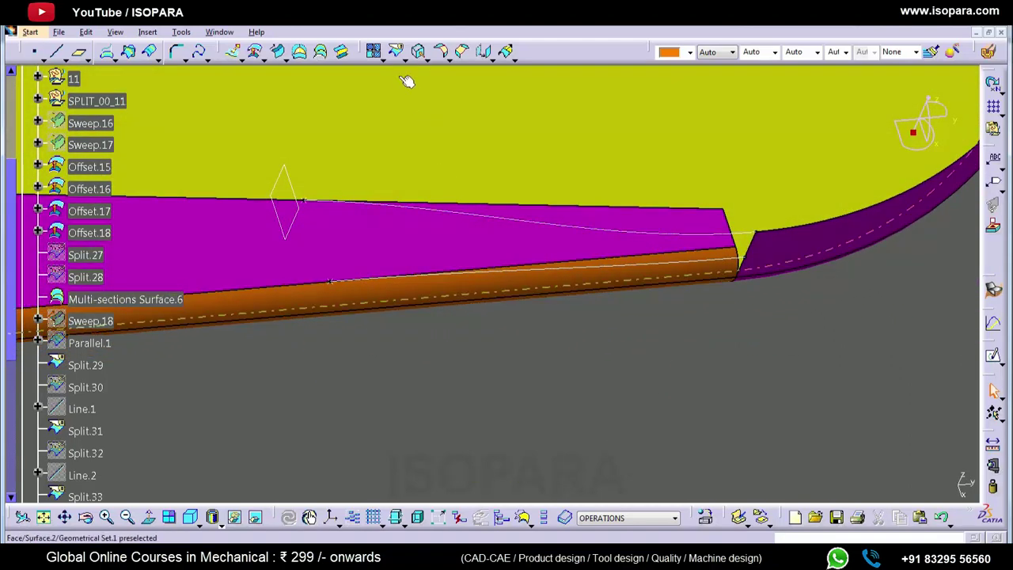
click(398, 53)
click(250, 235)
click(284, 227)
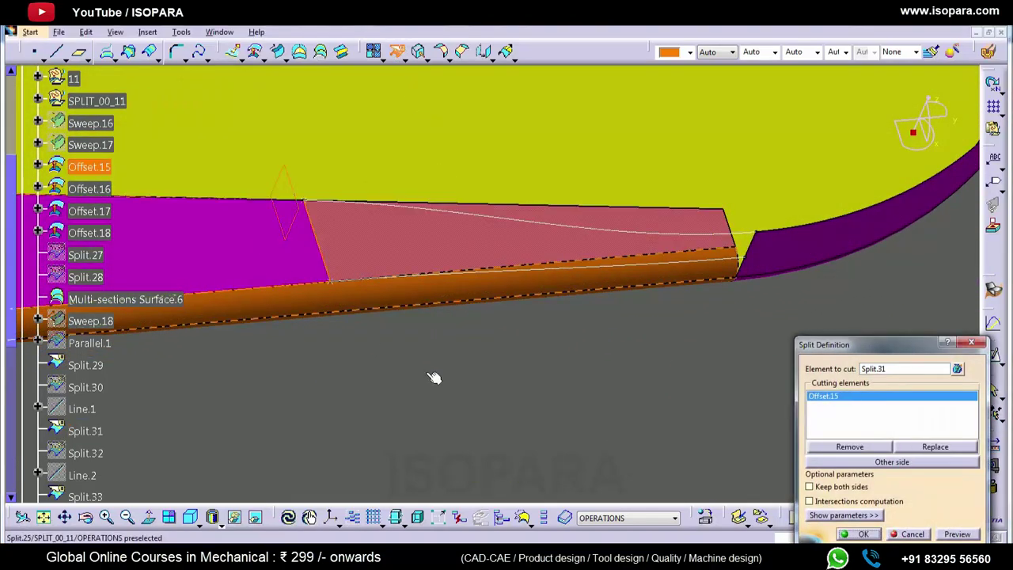
click(864, 534)
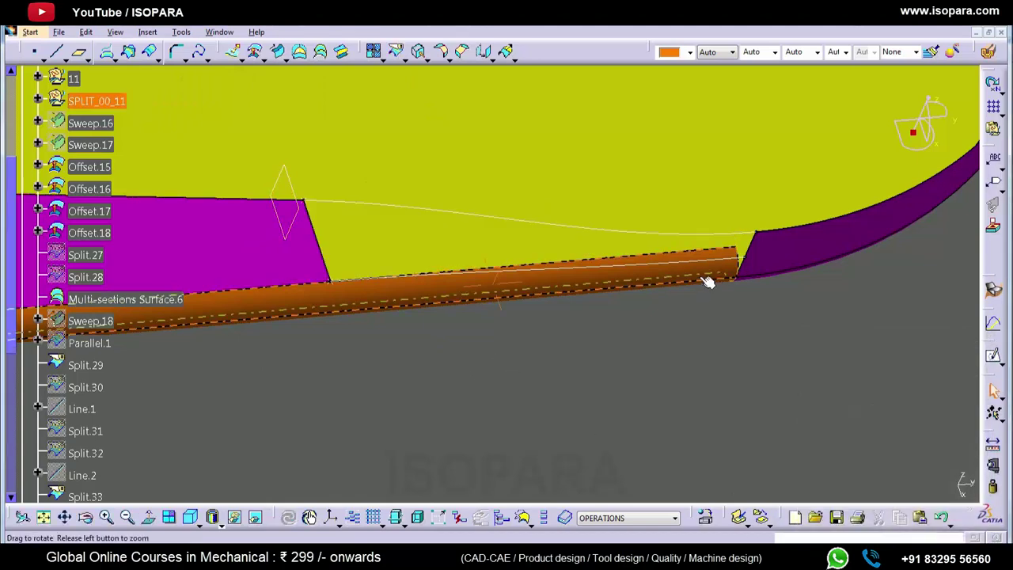
Split the Split.33 flange with the Offset.16 plane, removing the portion next to the rounded corner
middle_drag(707, 283, 579, 350)
middle_drag(579, 349, 395, 402)
middle_drag(618, 114, 511, 269)
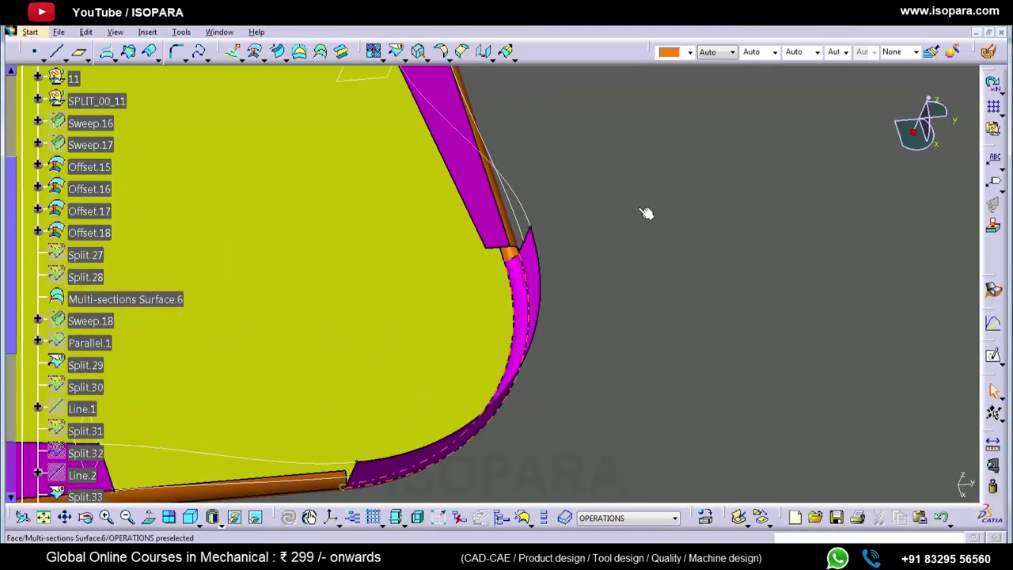
click(401, 55)
middle_drag(459, 153, 478, 300)
click(425, 167)
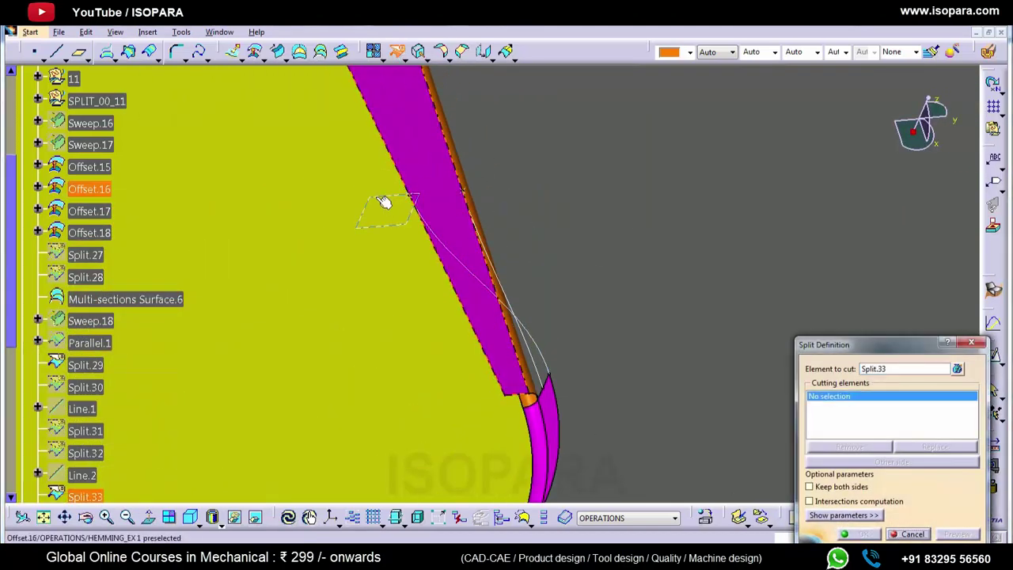
click(379, 198)
click(856, 531)
Split the end edge of the Split.29 corner flange at the end point of Spline.2
middle_drag(564, 467, 677, 183)
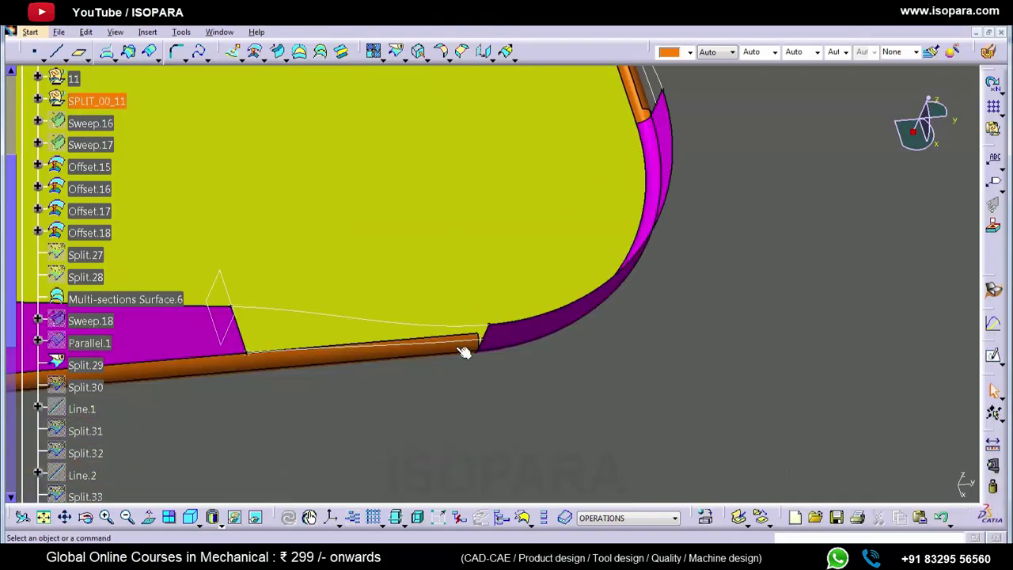
middle_drag(381, 462, 508, 417)
middle_click(445, 308)
middle_drag(444, 306, 473, 342)
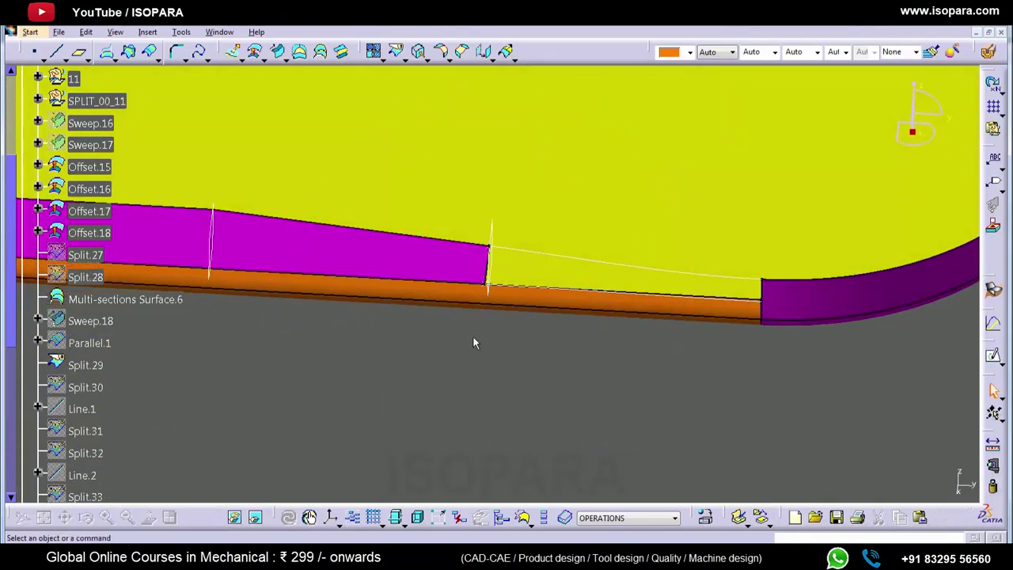
click(322, 52)
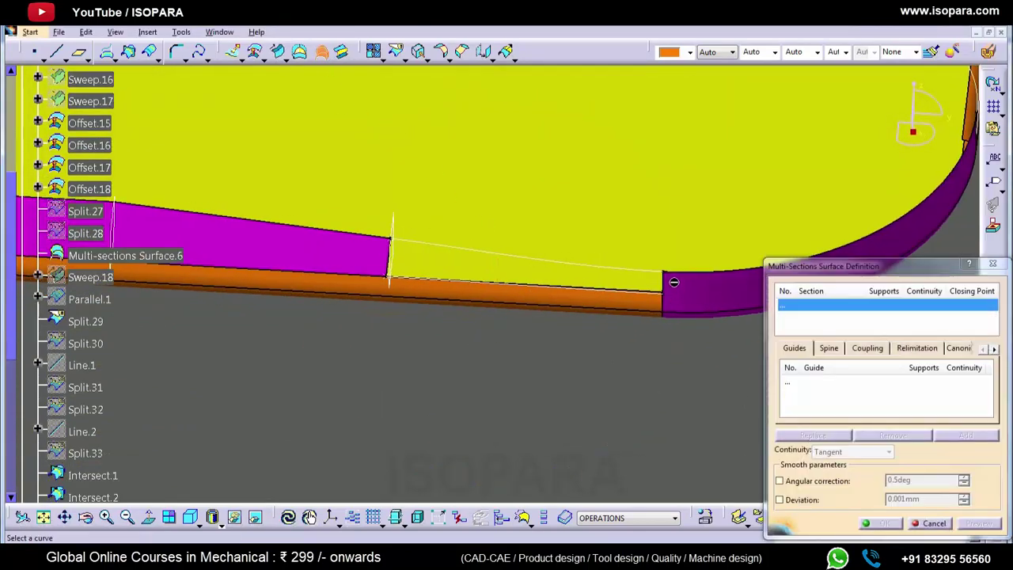
click(376, 53)
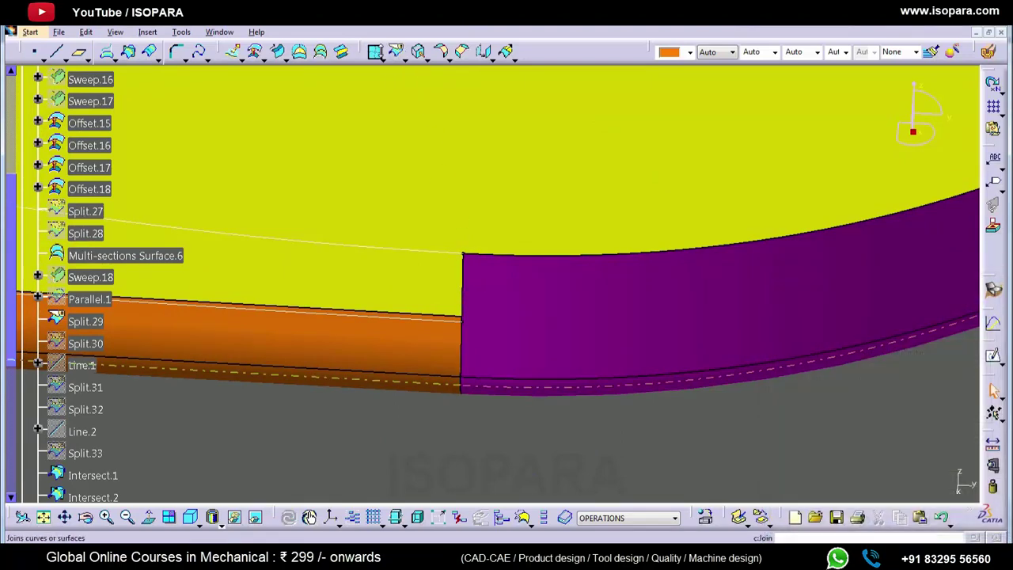
click(397, 51)
click(462, 322)
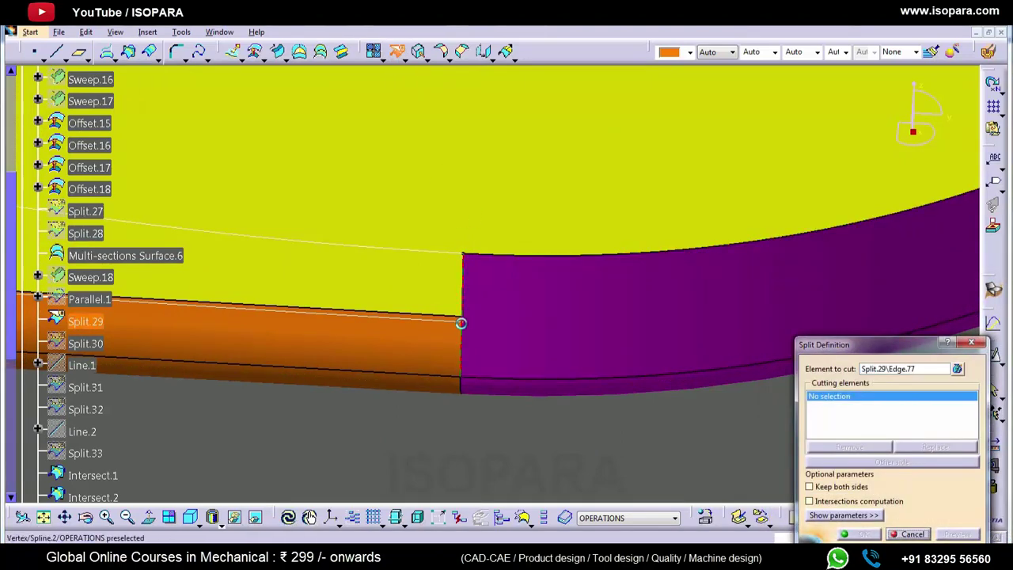
click(464, 325)
middle_drag(486, 353, 511, 361)
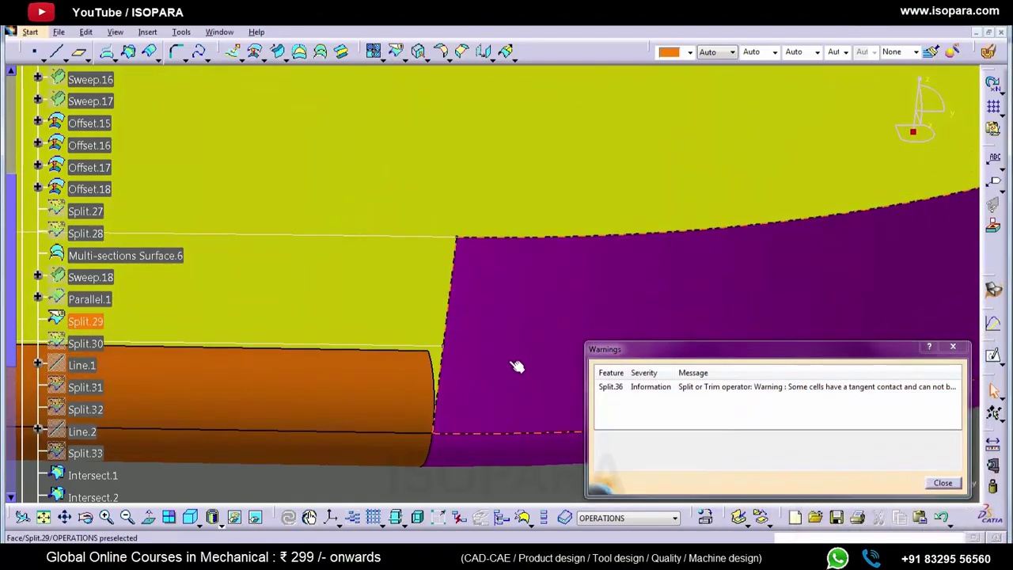
Split the two end edges of the Split.29 corner flange, one at the Spline.2 end point and the opposite one at the Spline.4 end point
click(398, 52)
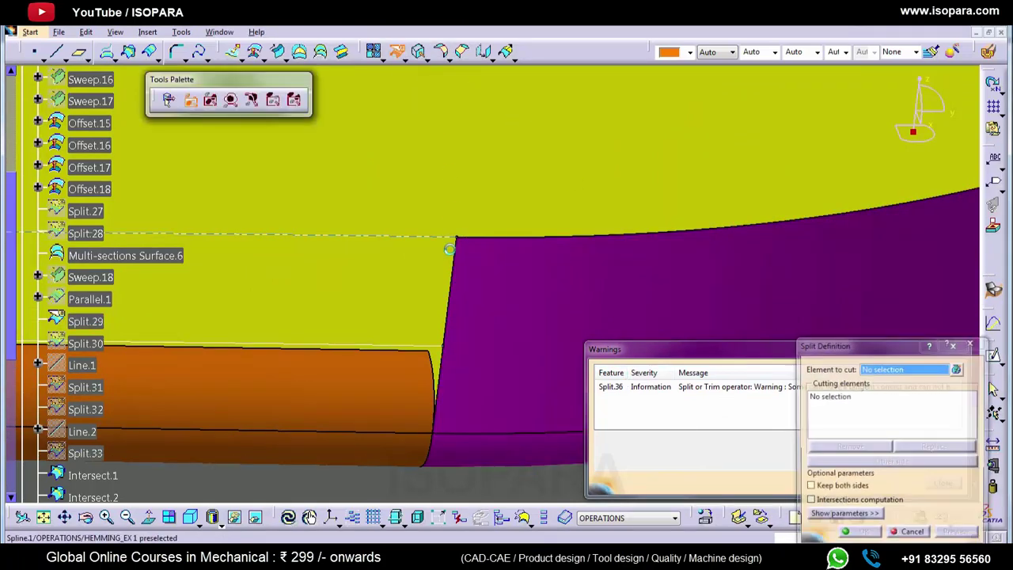
click(450, 332)
click(450, 351)
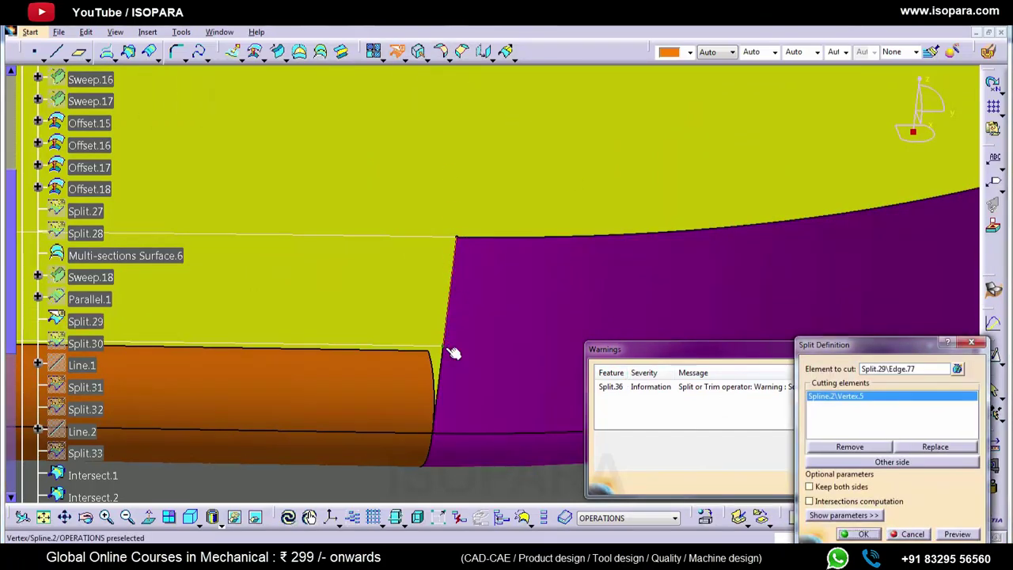
click(848, 534)
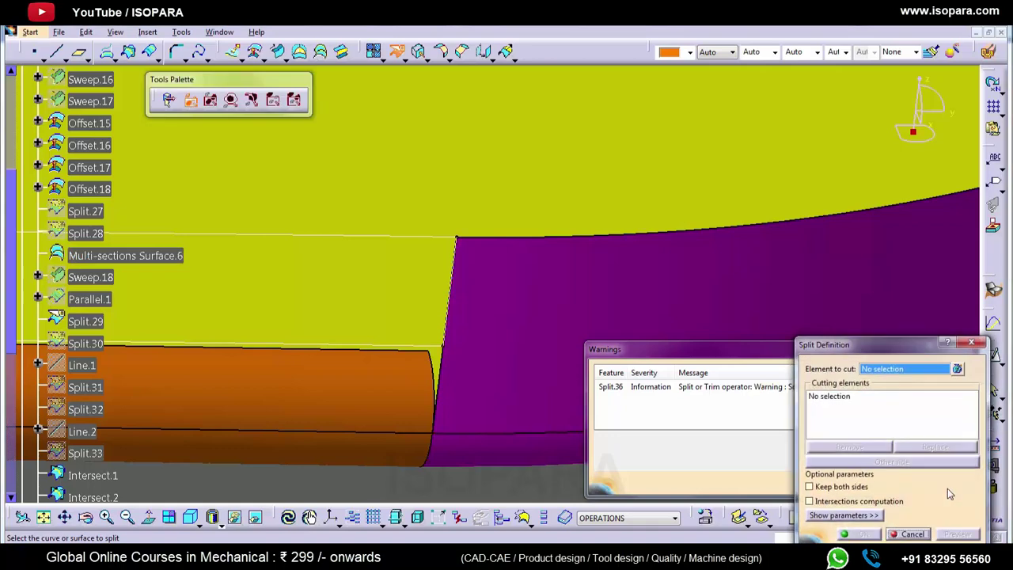
middle_drag(591, 284, 615, 330)
middle_click(546, 194)
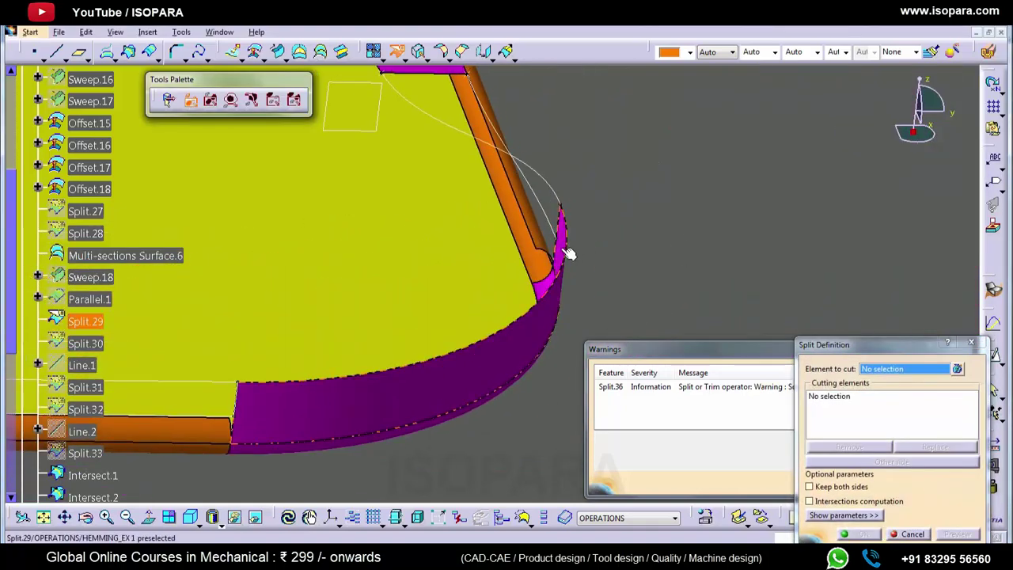
middle_click(561, 248)
middle_drag(561, 249, 519, 244)
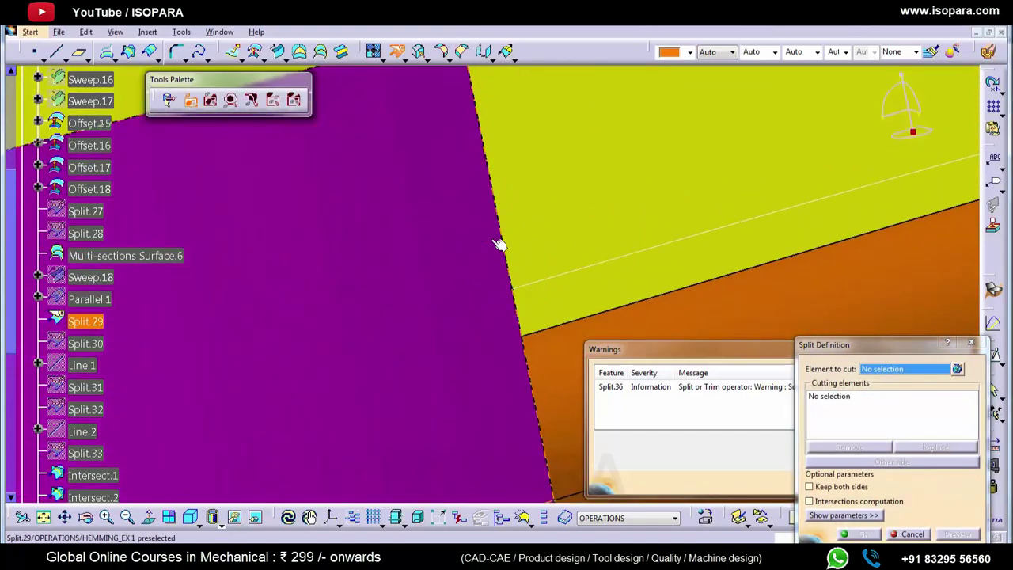
click(504, 237)
click(513, 288)
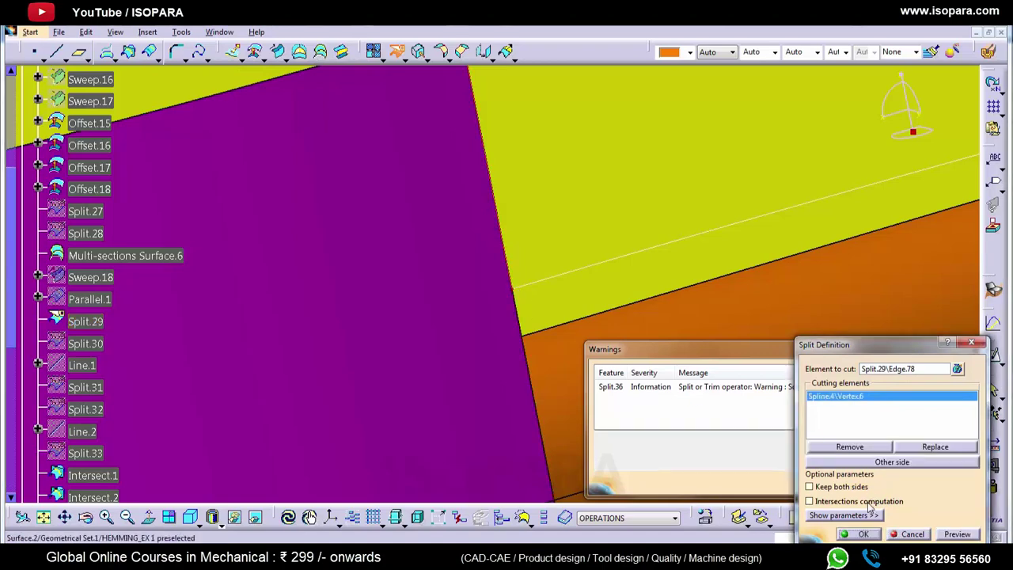
click(863, 534)
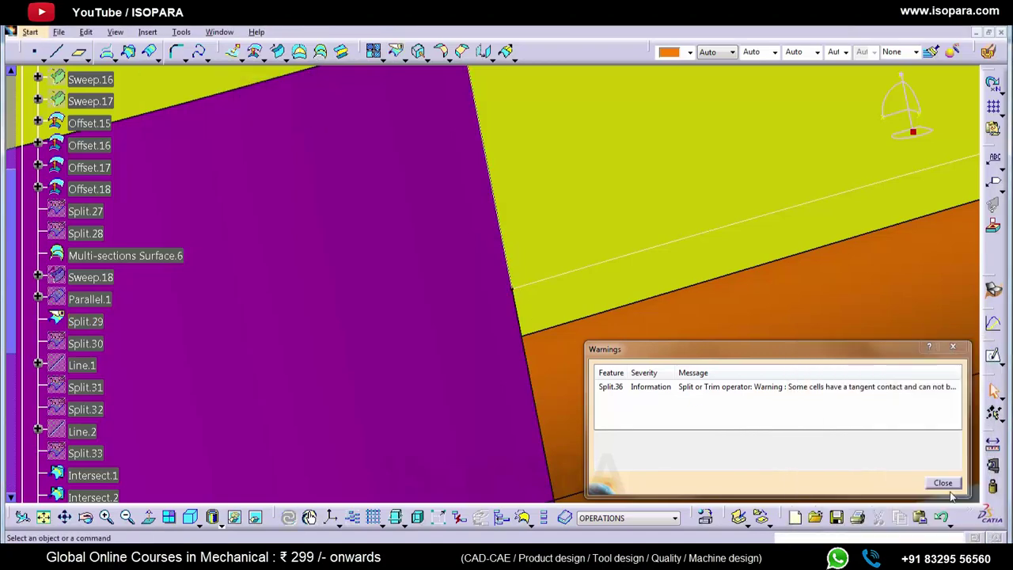
Undo the end-edge splits and the preceding Offset plane splits of the Split.31 and Split.33 flanges
middle_drag(421, 189, 507, 479)
middle_drag(141, 351, 423, 357)
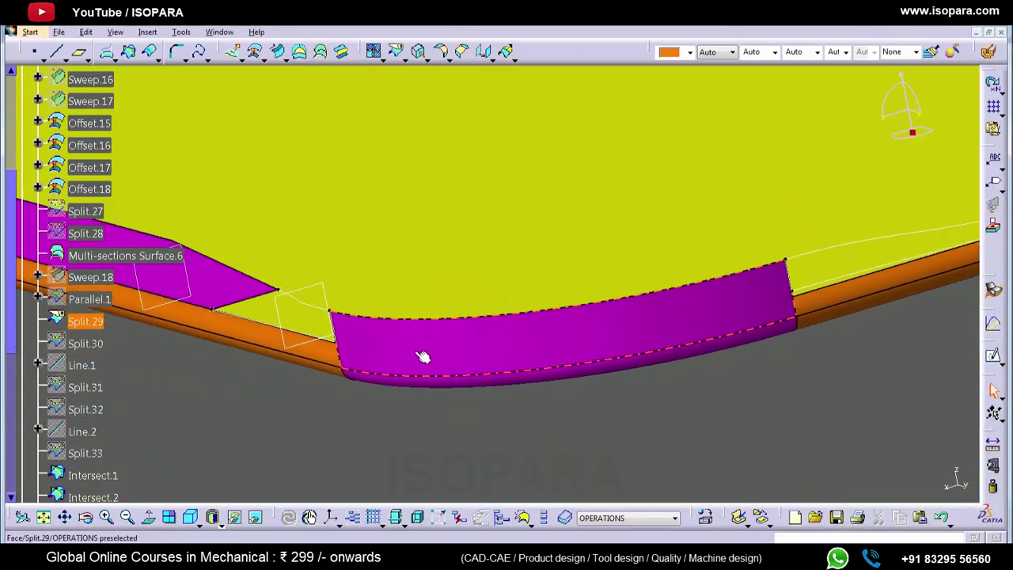
middle_click(340, 355)
middle_drag(343, 358, 590, 262)
middle_drag(463, 313, 500, 295)
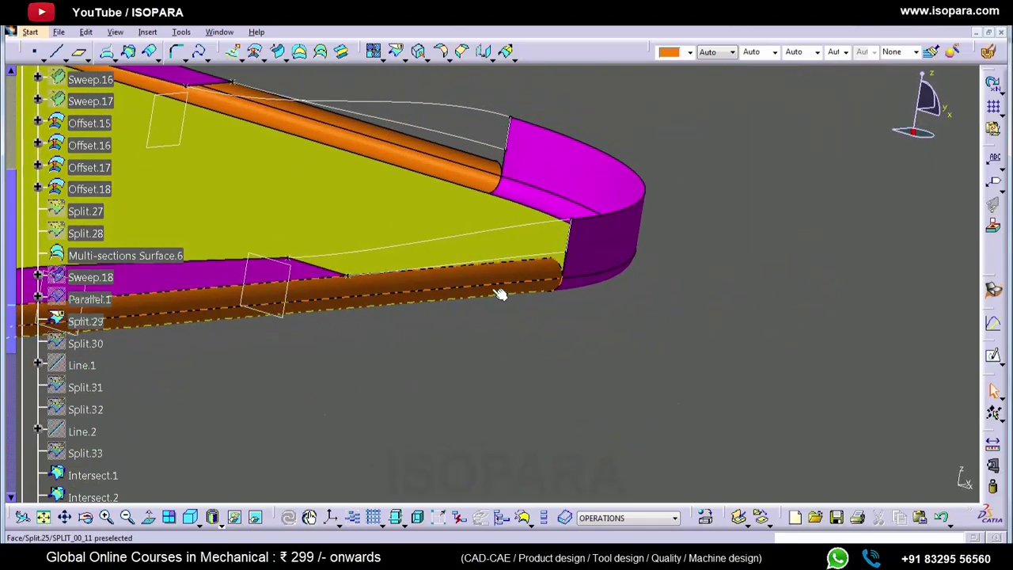
middle_drag(560, 286, 506, 275)
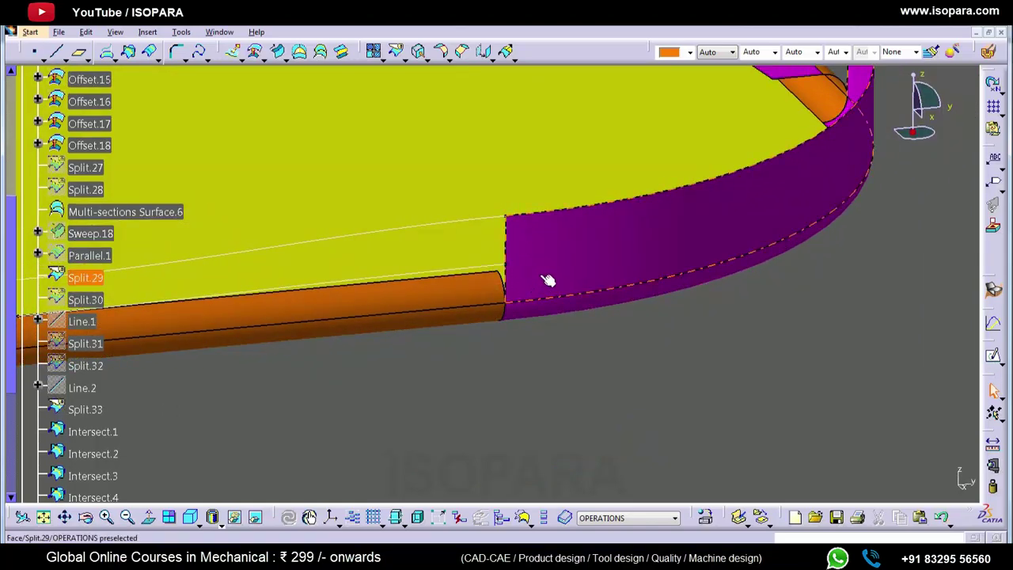
key(ctrl+z)
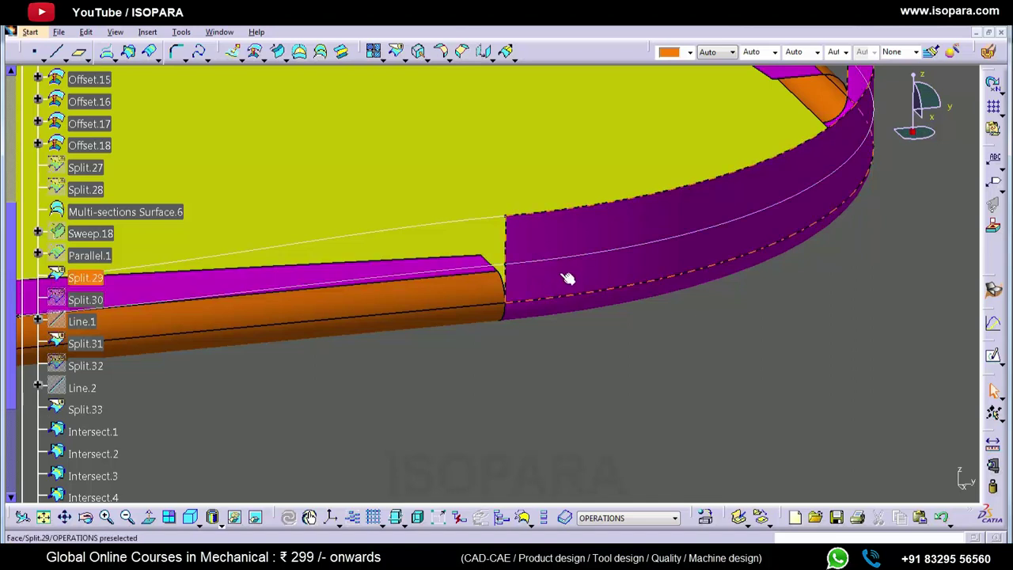
middle_drag(556, 229, 574, 277)
key(ctrl+z)
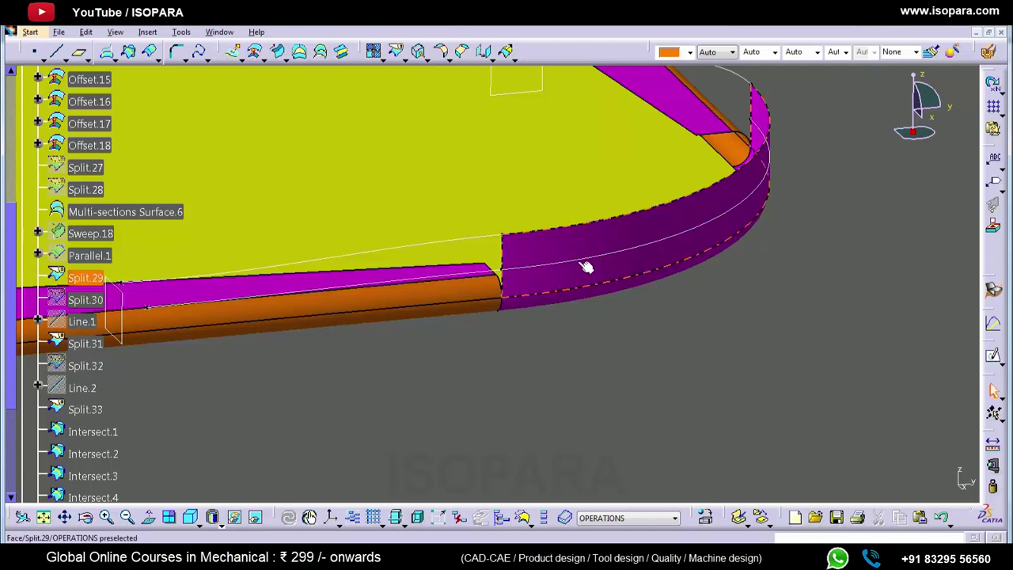
Delete the curve running along the Split.29 corner flange, together with Intersect.3 and Intersect.4
click(585, 259)
key(Delete)
key(Return)
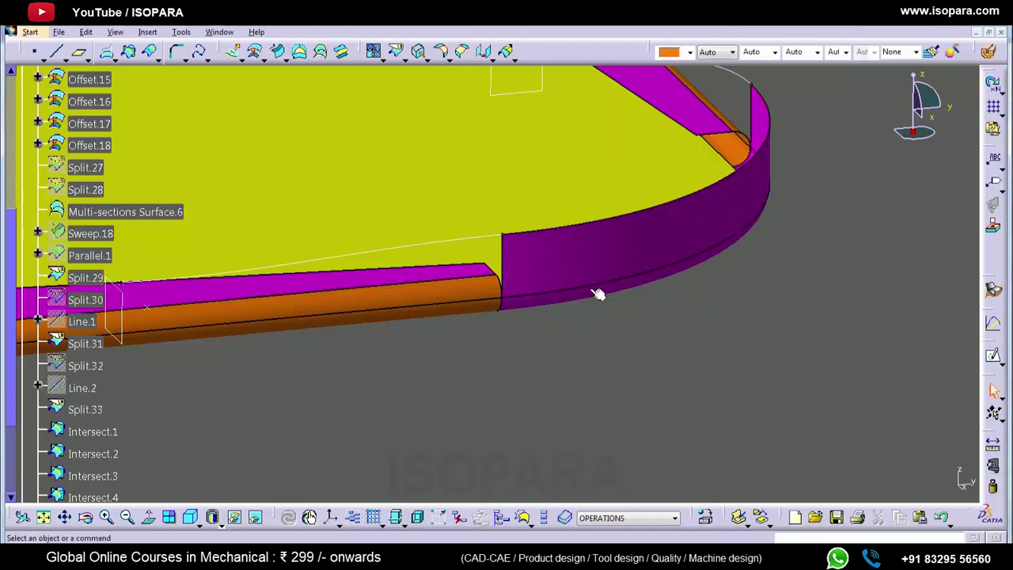
middle_drag(462, 303, 555, 273)
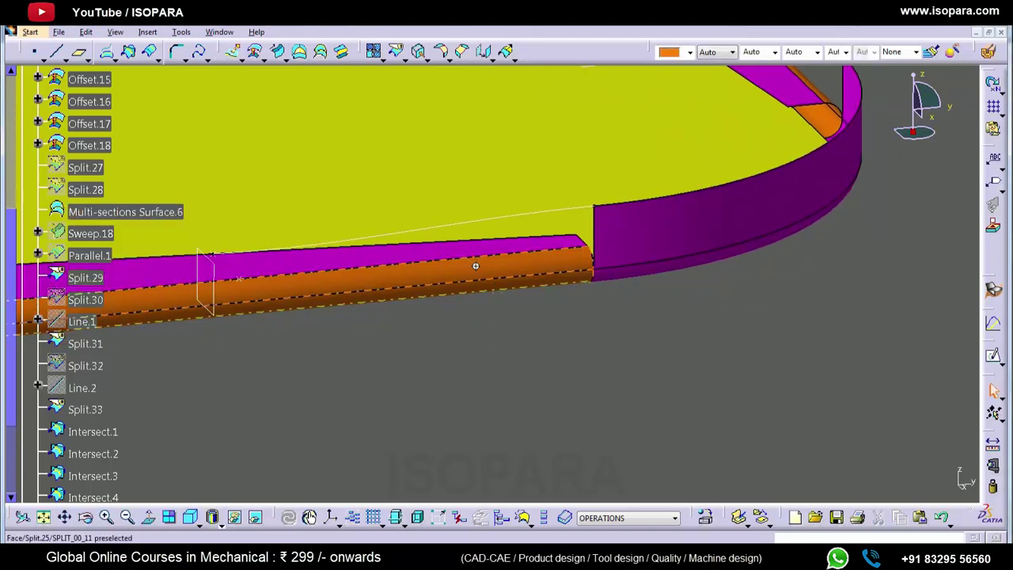
middle_drag(475, 266, 471, 372)
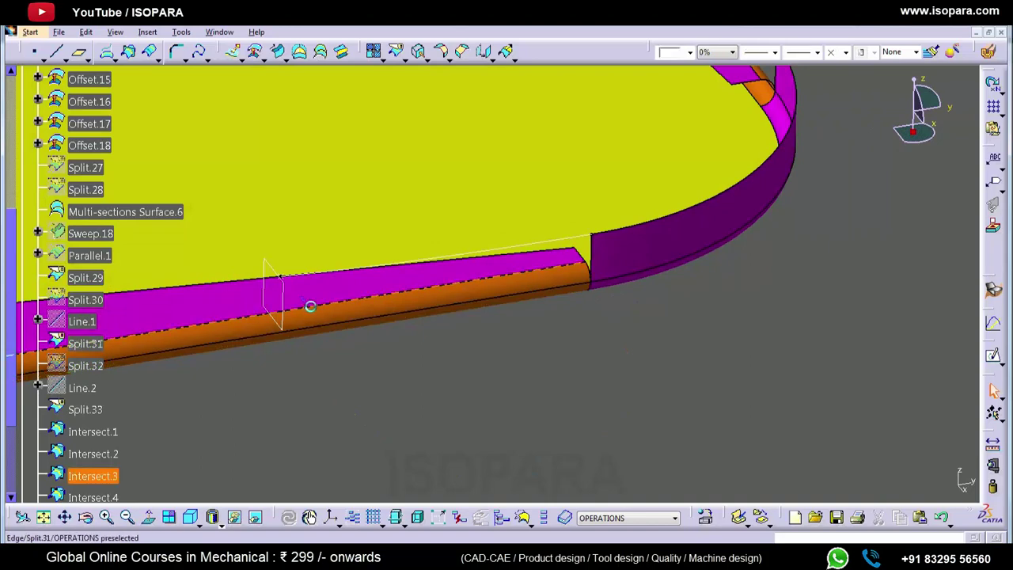
key(Delete)
key(Return)
middle_drag(729, 221, 657, 352)
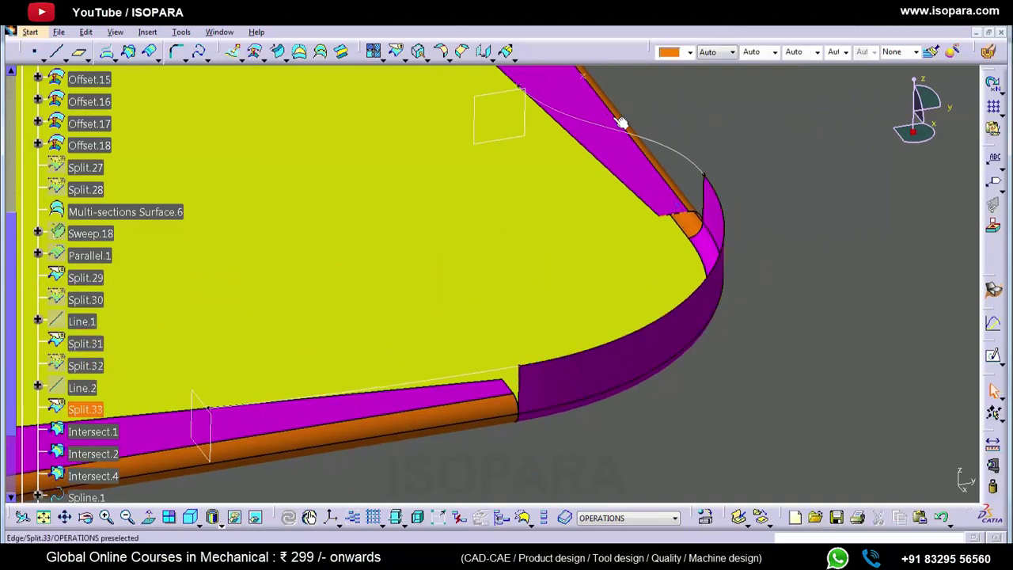
click(593, 83)
key(Delete)
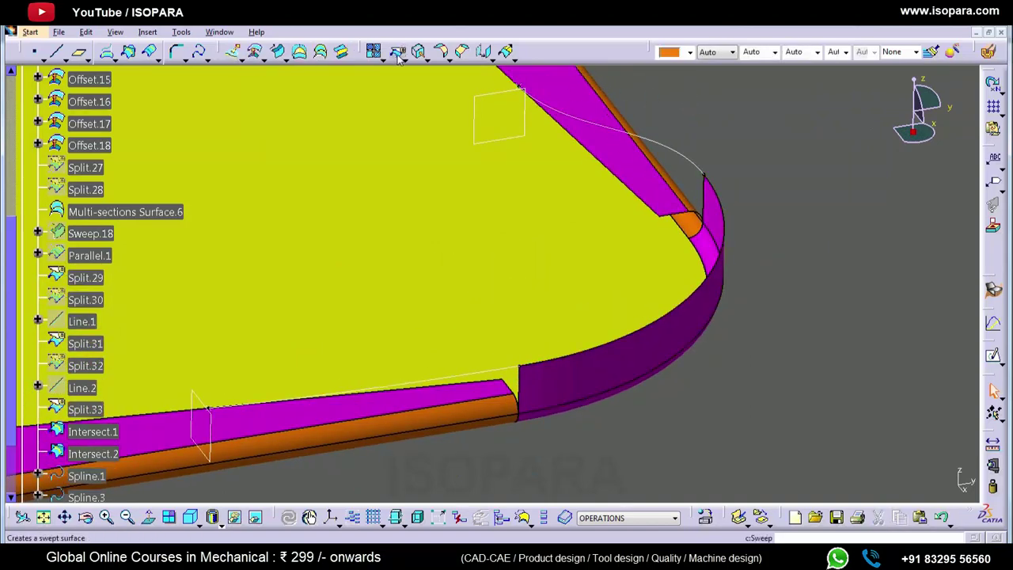
Split the Split.31 flange with the Offset.15 plane, removing the portion next to the rounded corner
click(398, 55)
middle_drag(288, 423, 375, 276)
click(280, 296)
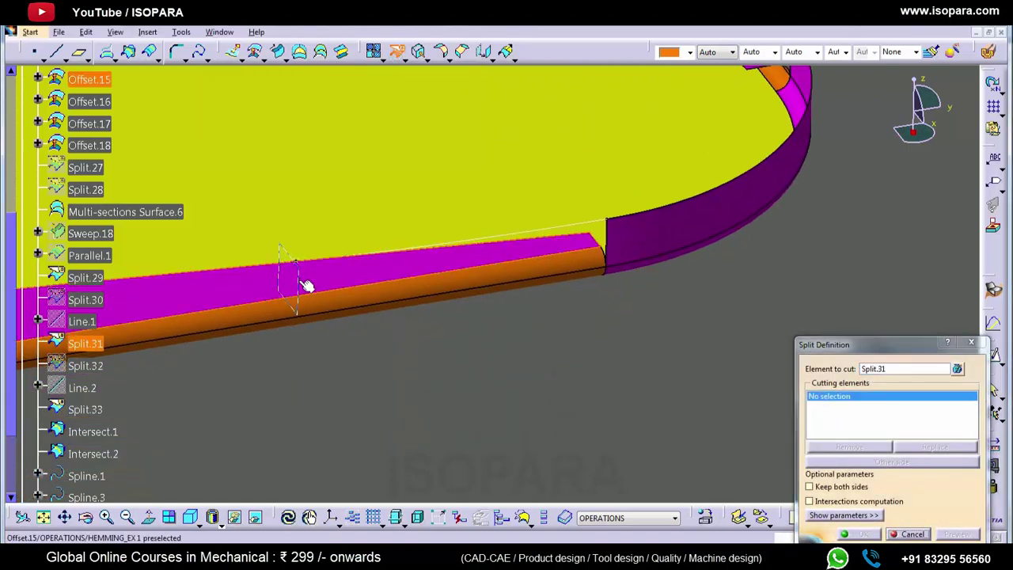
click(301, 282)
click(861, 534)
Split the Split.33 flange with the Offset.16 plane, removing the portion next to the rounded corner, and leave the Split command
middle_drag(719, 79, 618, 325)
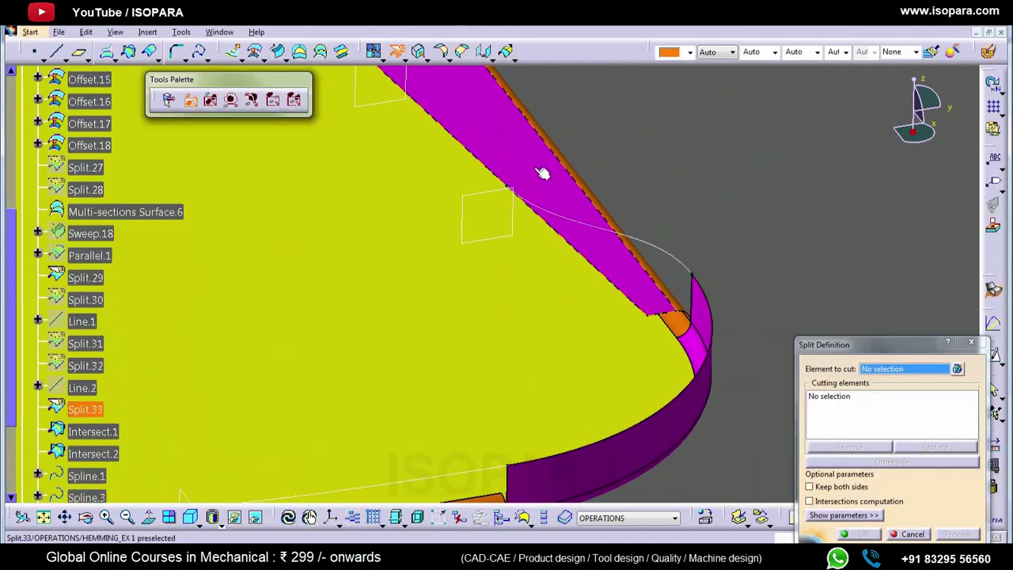
click(538, 170)
click(485, 194)
click(870, 536)
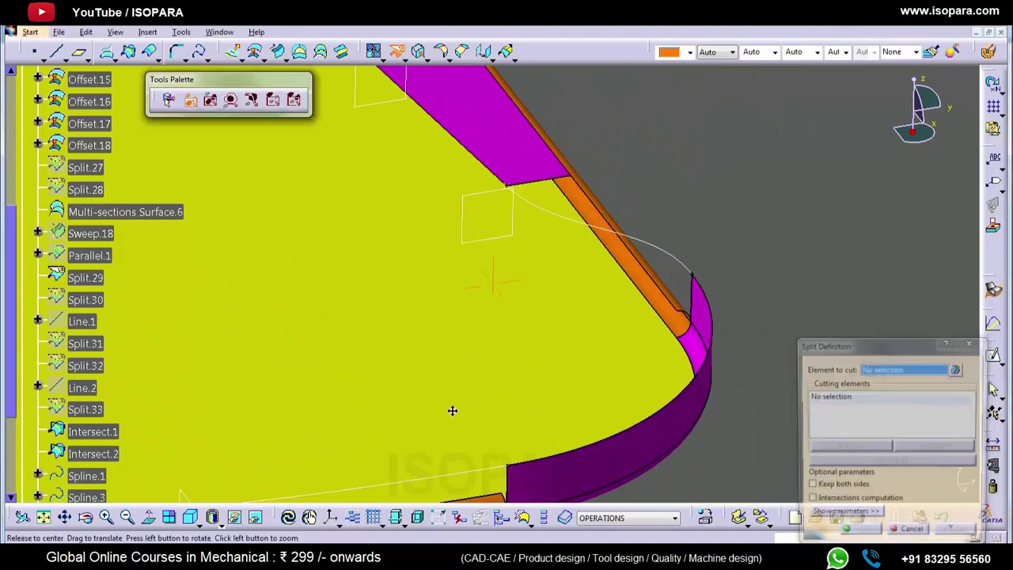
middle_drag(452, 410, 608, 137)
key(Escape)
click(204, 58)
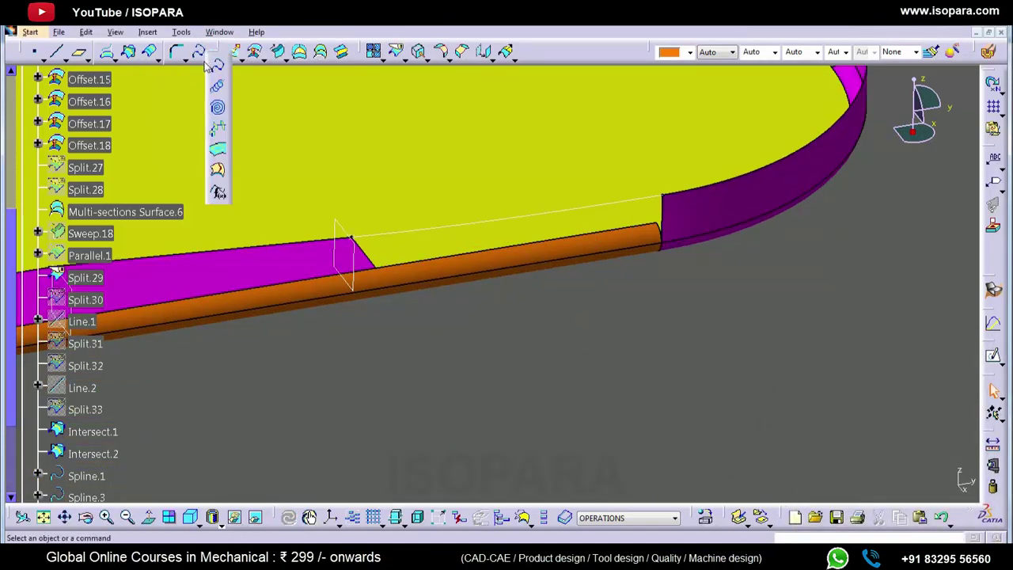
middle_click(661, 242)
middle_drag(661, 245, 433, 323)
click(429, 329)
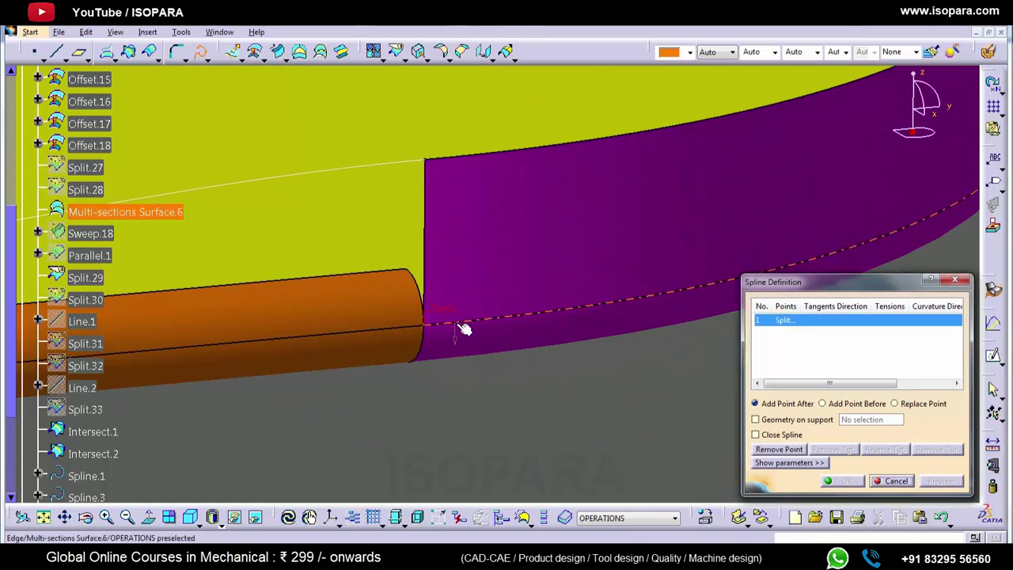
click(458, 323)
middle_drag(224, 308, 249, 328)
middle_drag(248, 327, 617, 325)
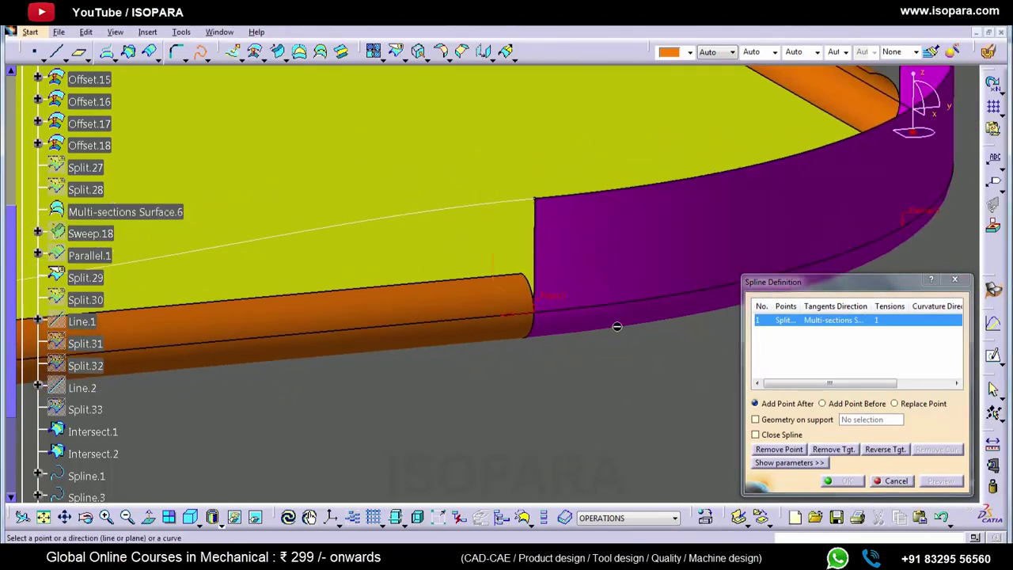
click(203, 323)
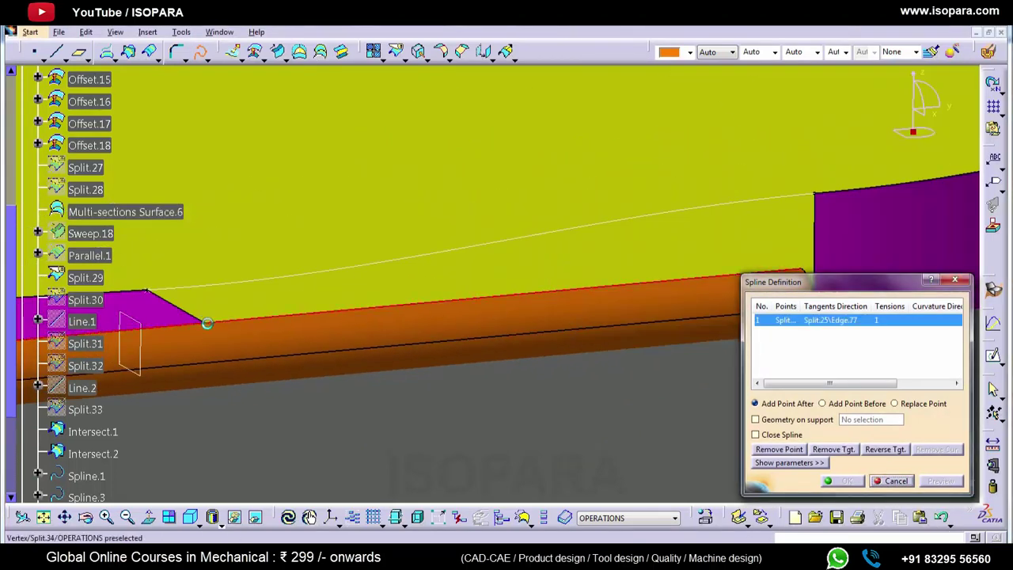
middle_drag(379, 319, 490, 324)
scroll(427, 348, down, 1)
key(Escape)
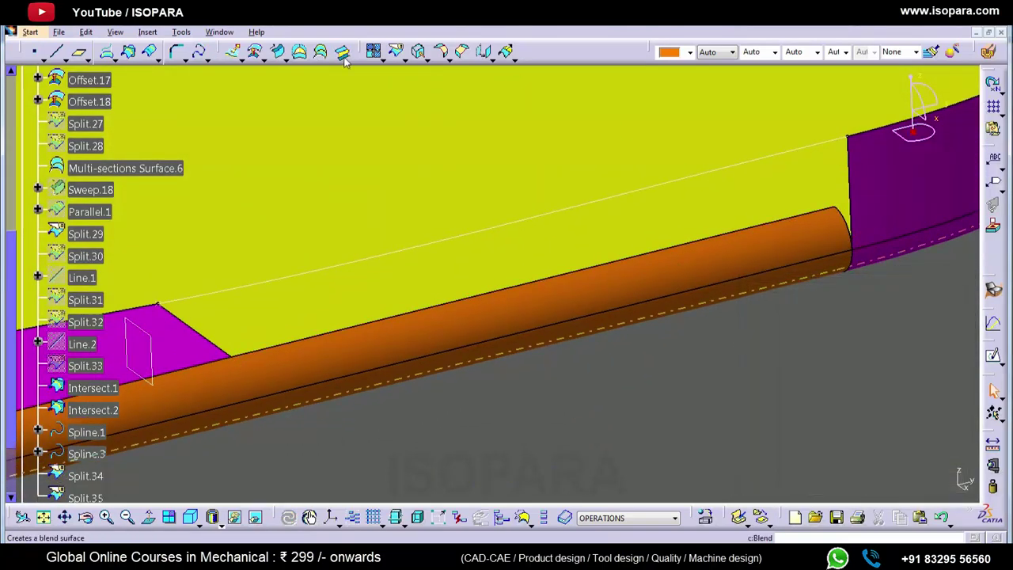
Define a spline from the fold-edge end of Split.29 to the lower corner of the trimmed Split.34 flange, with tangents along the Split.34 edge
click(198, 54)
middle_drag(553, 228, 349, 231)
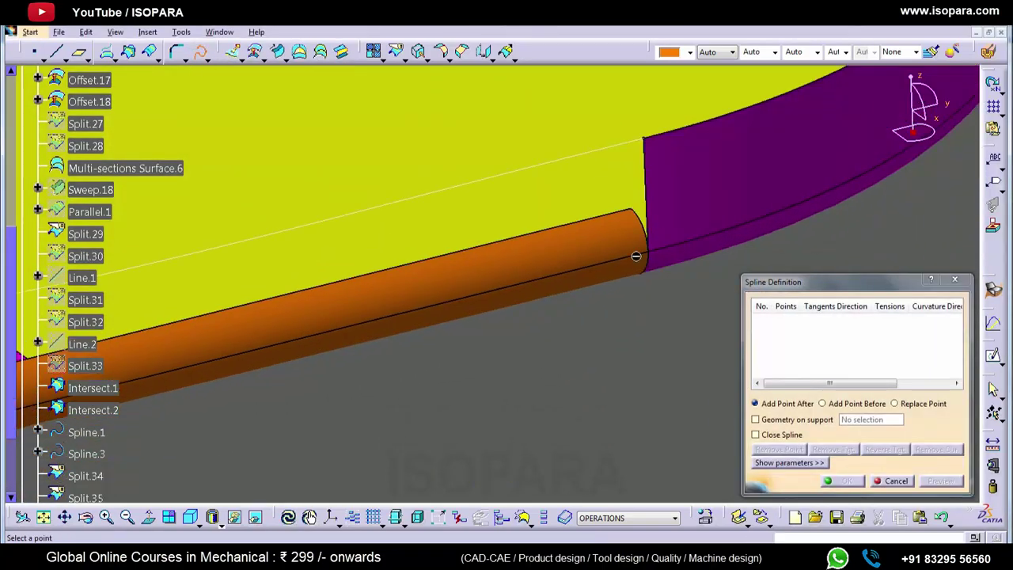
click(654, 258)
click(662, 253)
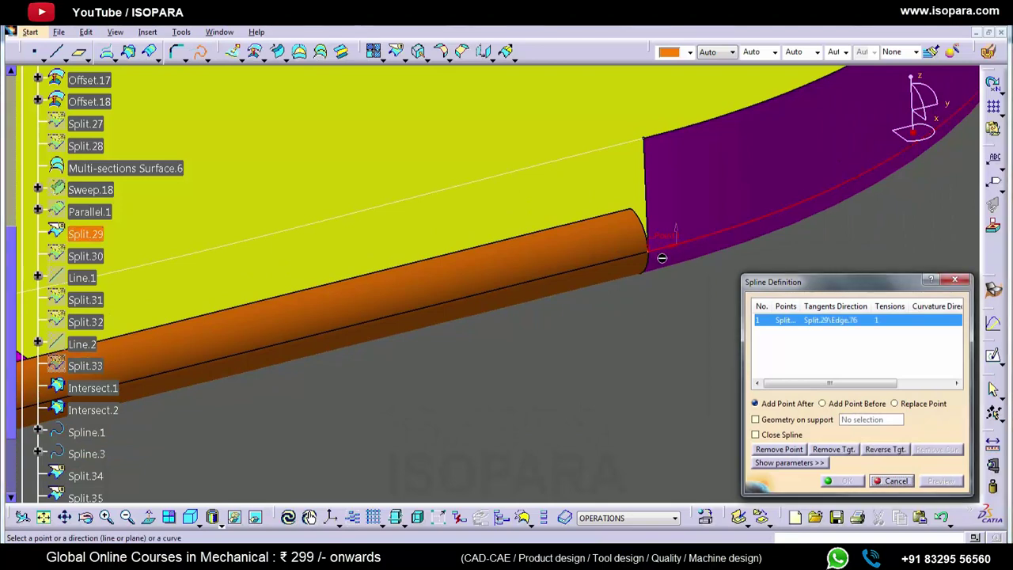
middle_drag(133, 311, 397, 292)
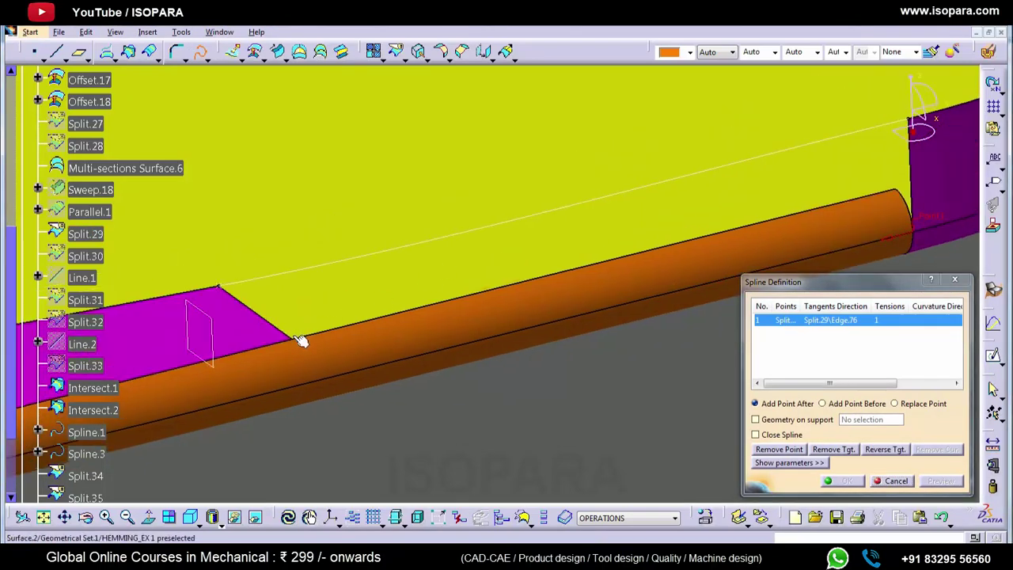
click(273, 347)
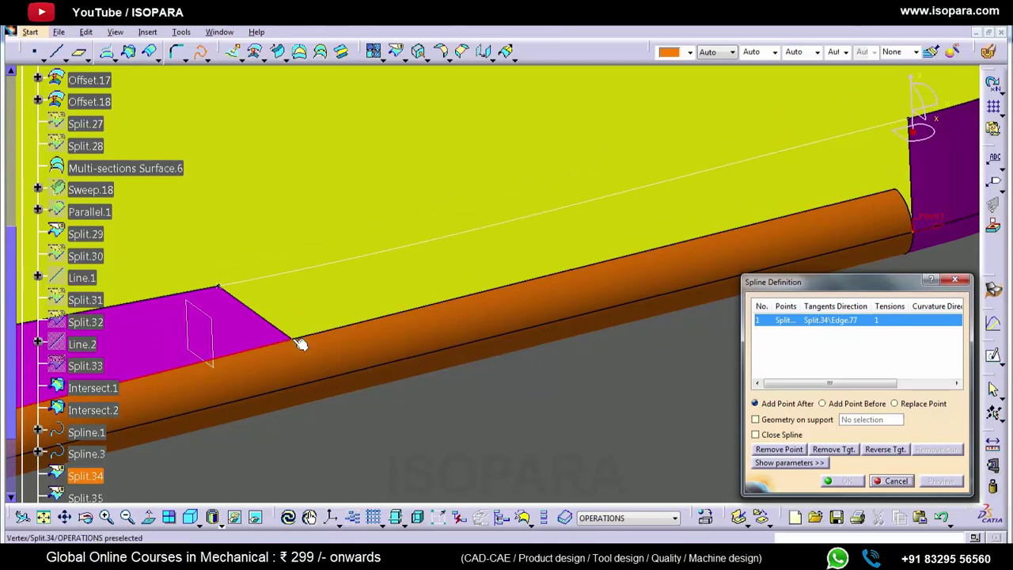
click(299, 340)
click(278, 343)
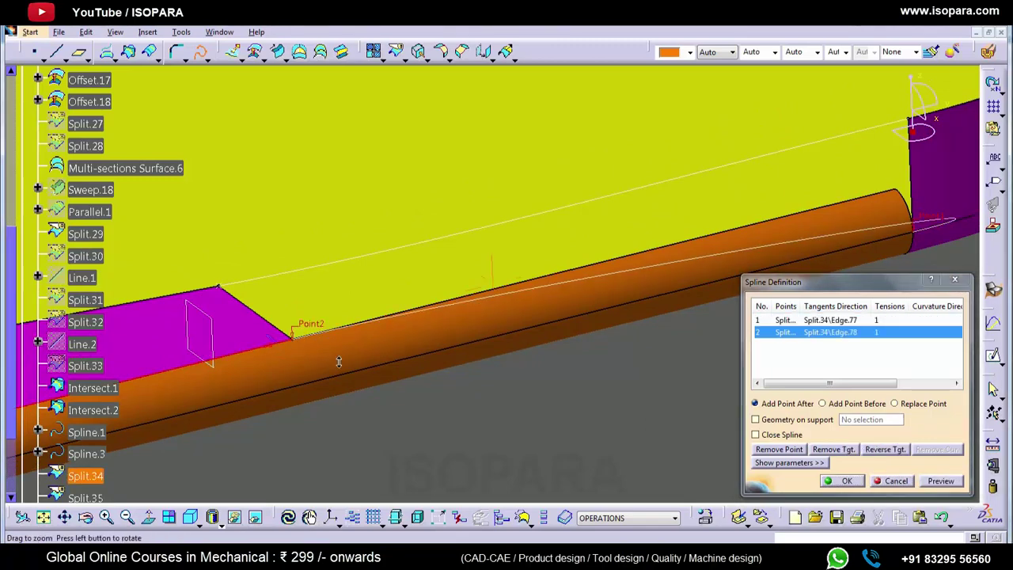
Reverse the spline's tangent at the Split.29 point, set Split.25 as its support surface and create the spline
ctrl+middle_drag(338, 362, 345, 400)
click(829, 237)
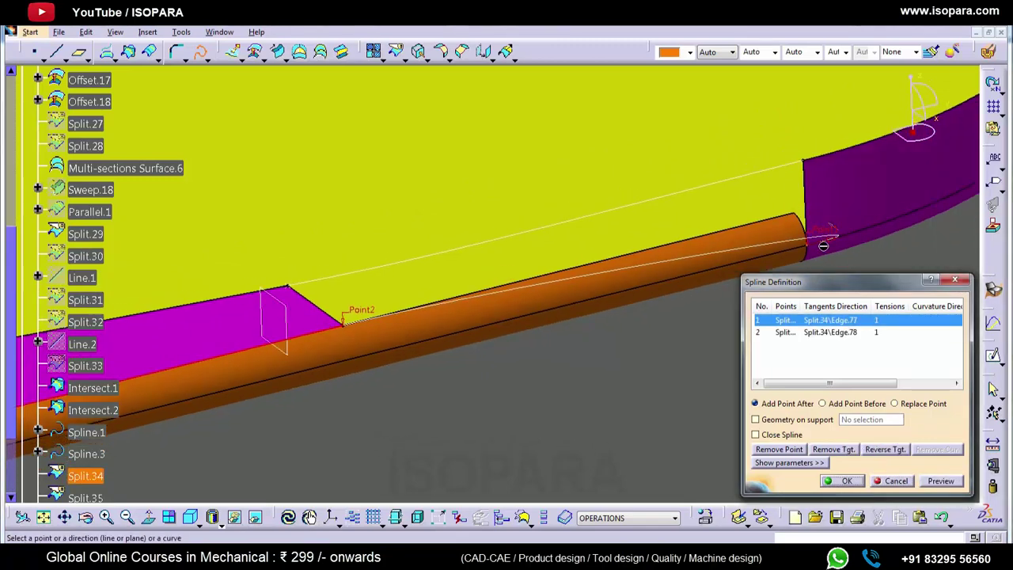
click(824, 243)
middle_click(570, 274)
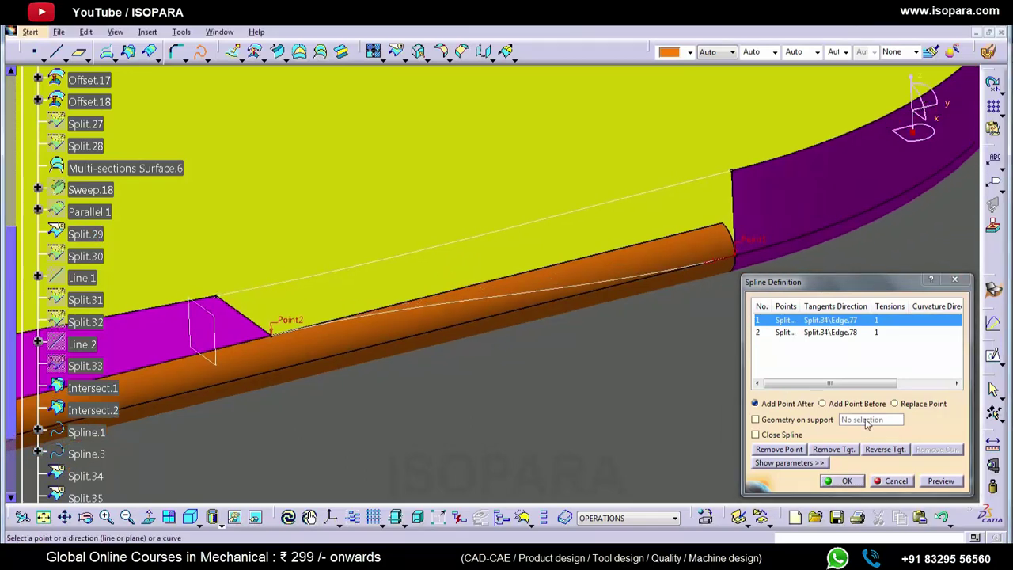
click(818, 421)
click(446, 318)
click(759, 418)
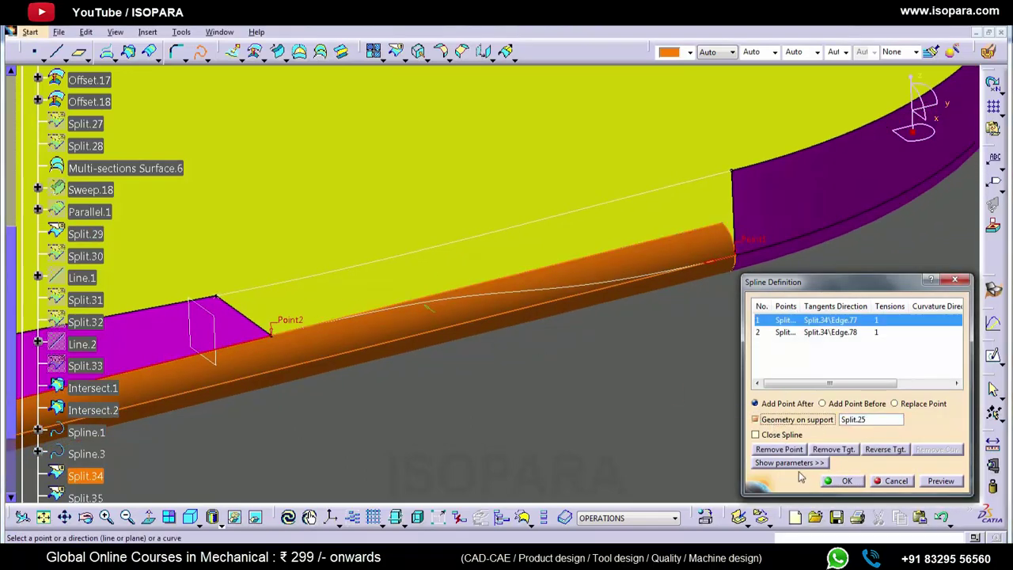
click(841, 480)
key(Escape)
middle_drag(818, 197, 731, 217)
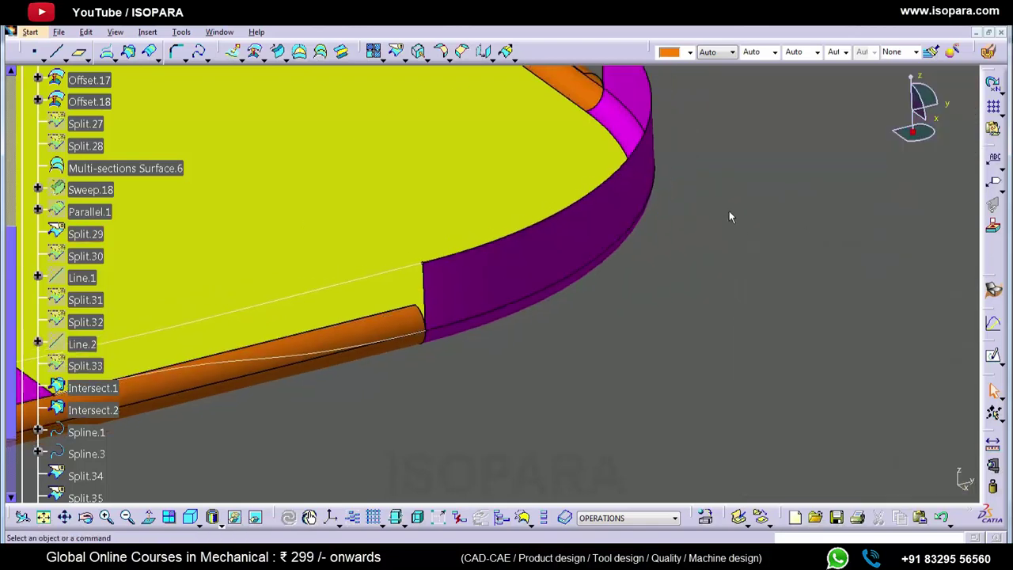
middle_drag(599, 125, 405, 306)
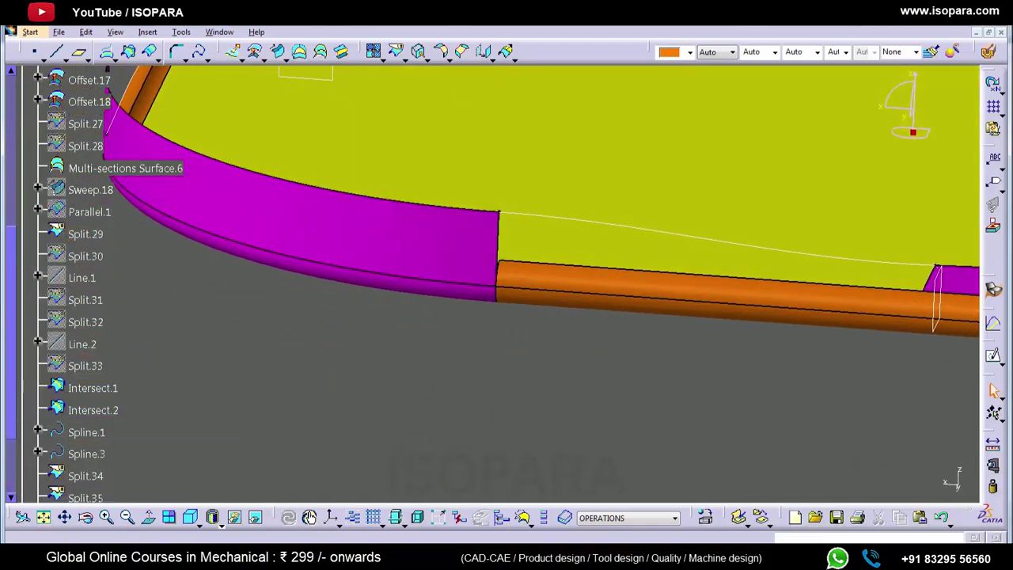
Define a spline from the fold-edge end of Split.29 to the lower corner of Split.35, with tangents along the Split.29 and Split.26 edges
click(198, 59)
middle_drag(509, 281, 492, 213)
click(473, 300)
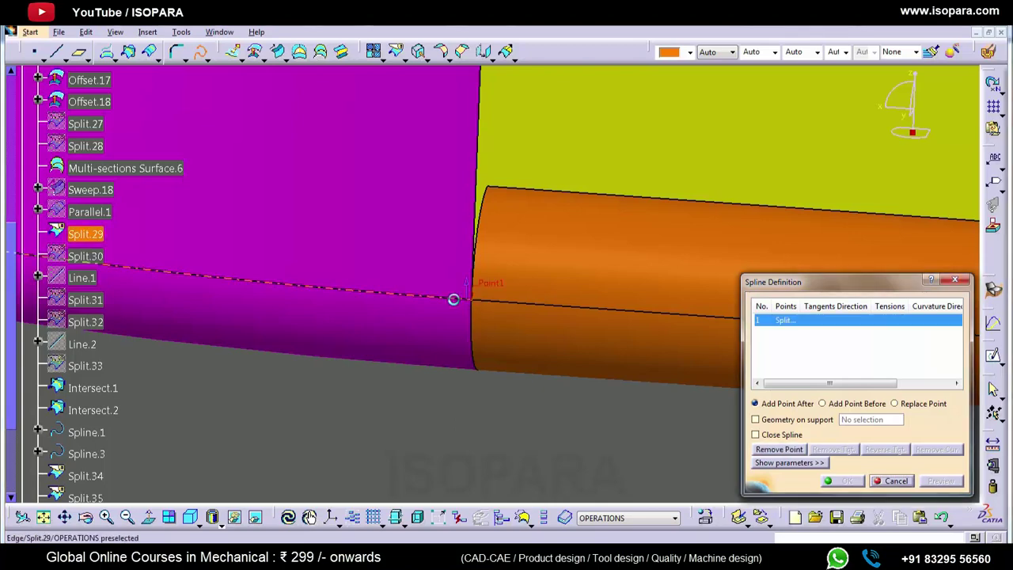
middle_drag(681, 317, 317, 283)
middle_drag(712, 297, 316, 282)
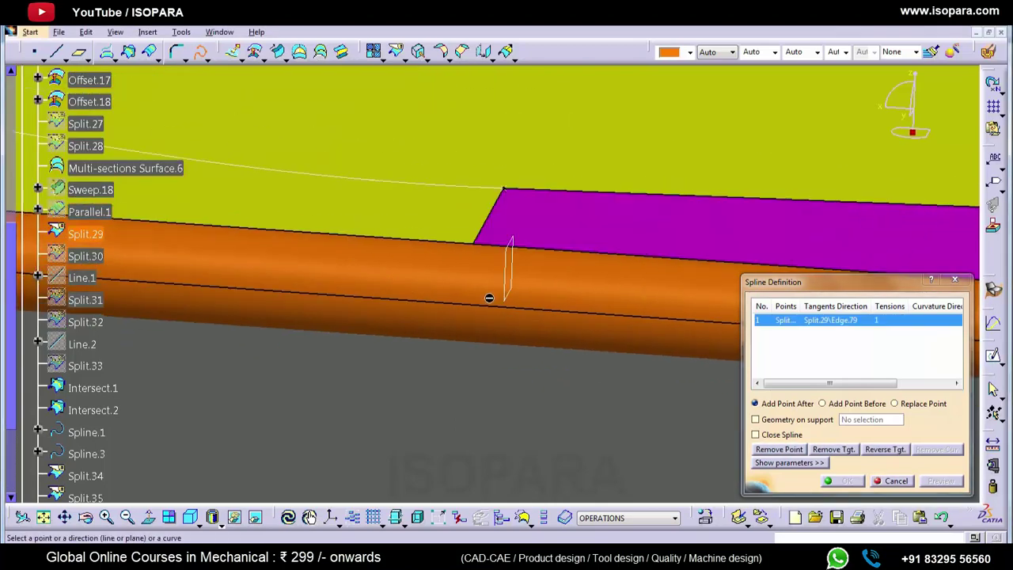
middle_click(475, 246)
middle_drag(477, 269, 509, 289)
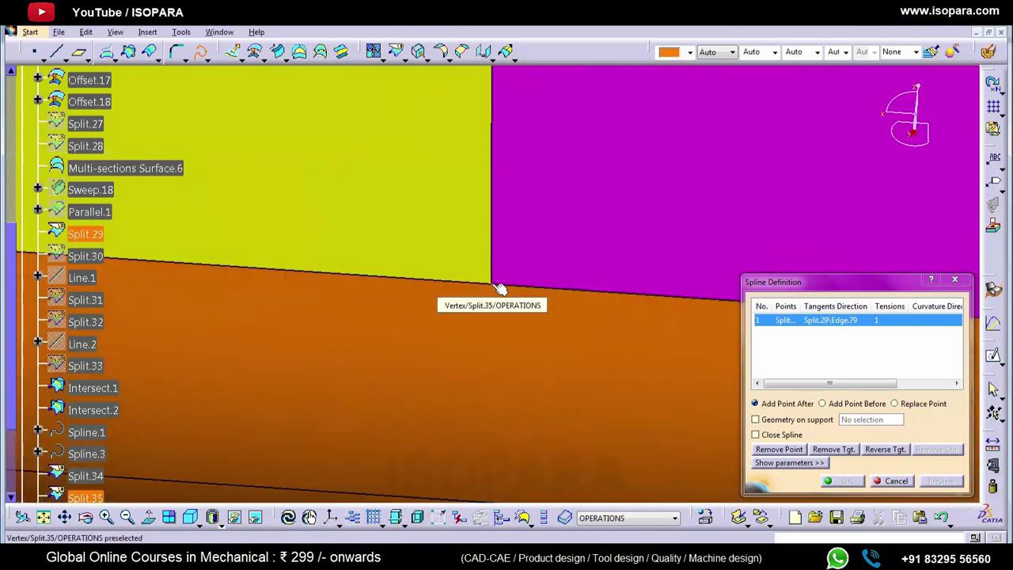
click(489, 282)
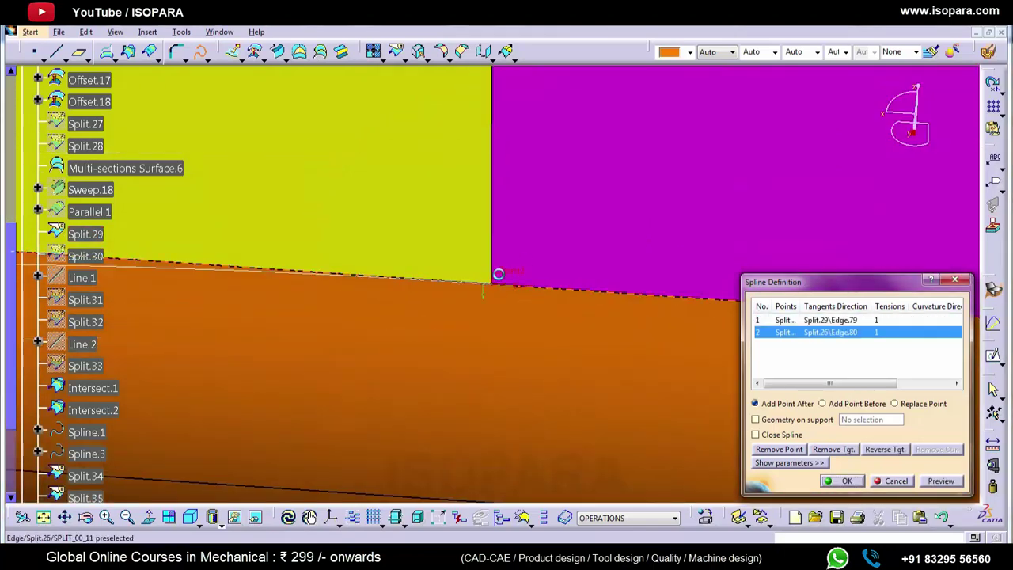
Set Split.26 as the support surface of the spline between Split.29 and Split.35, and create it
middle_drag(502, 277, 583, 471)
middle_click(52, 272)
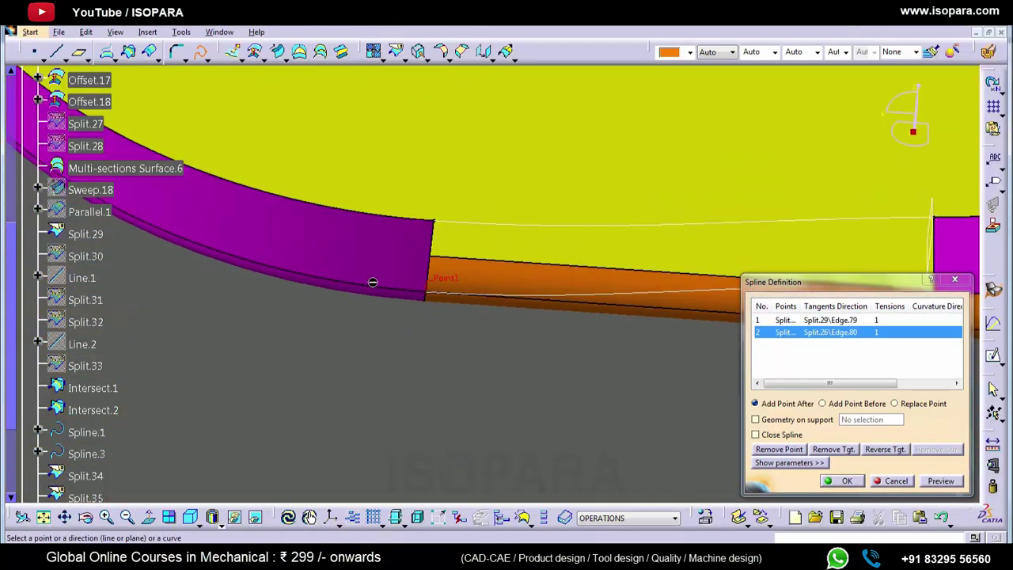
click(787, 421)
click(682, 307)
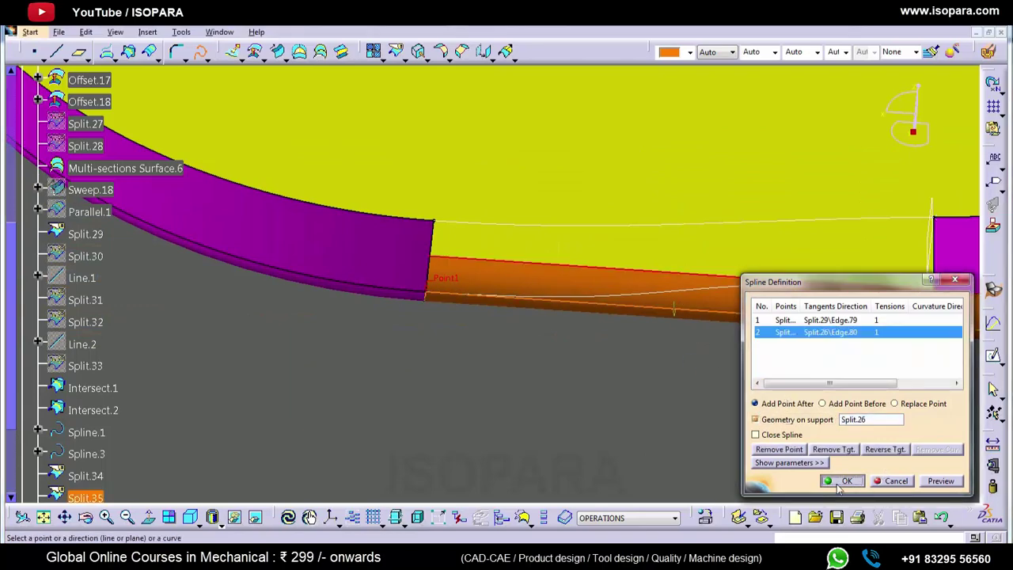
click(842, 482)
Split the Split.26 hem surface with Spline.5, removing the portion above the curve
click(393, 52)
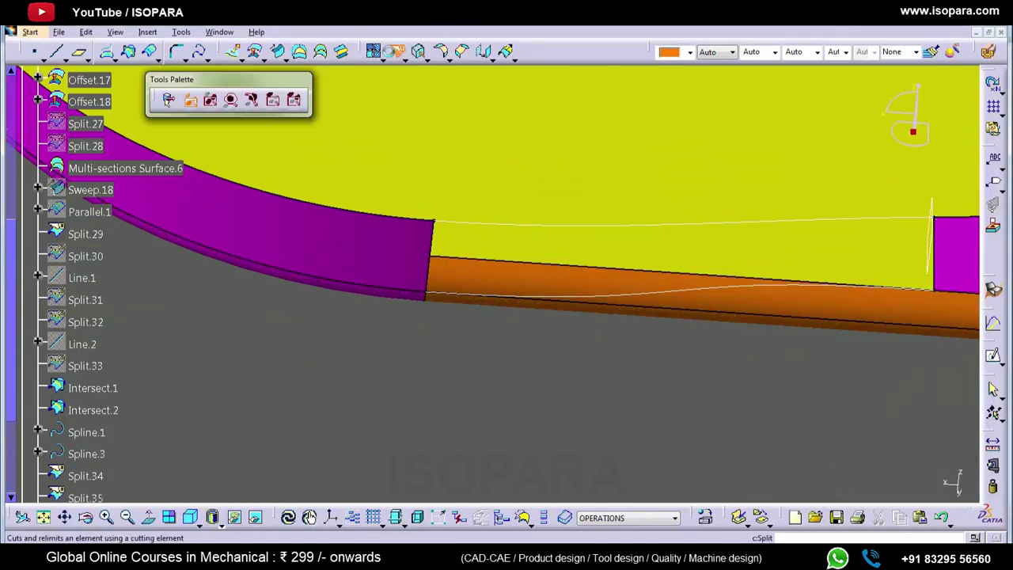
click(695, 305)
click(687, 294)
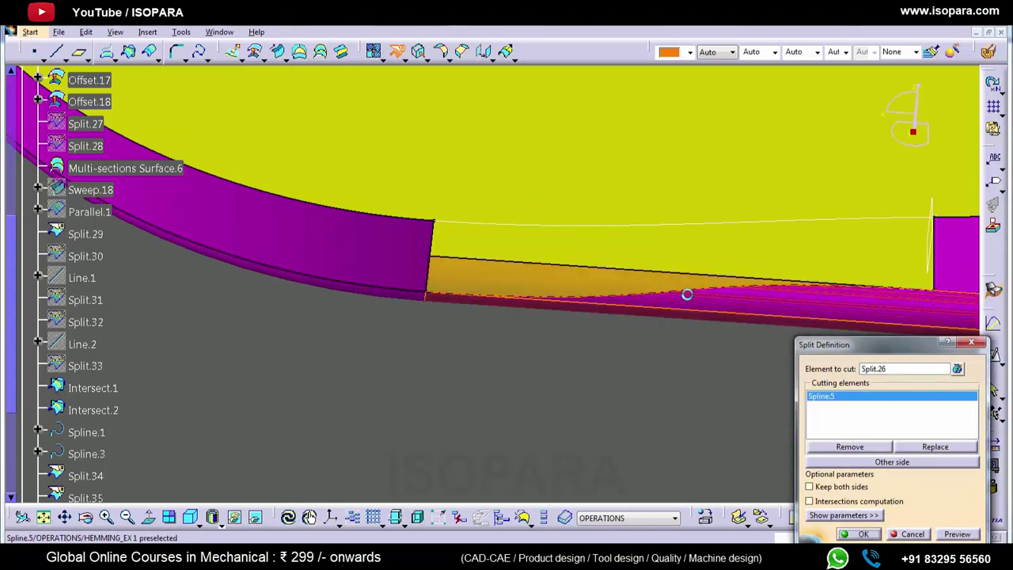
click(870, 534)
Split the Split.25 hem surface with Spline.4, removing the portion above the curve, and leave the Split command
scroll(166, 188, down, 1)
middle_drag(166, 188, 444, 189)
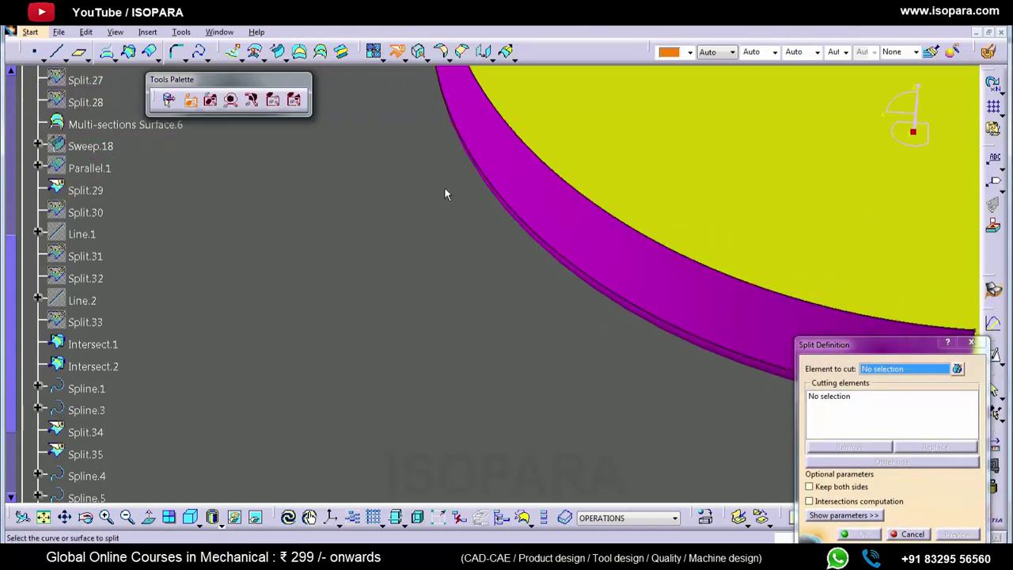
middle_click(478, 131)
middle_drag(478, 132, 554, 87)
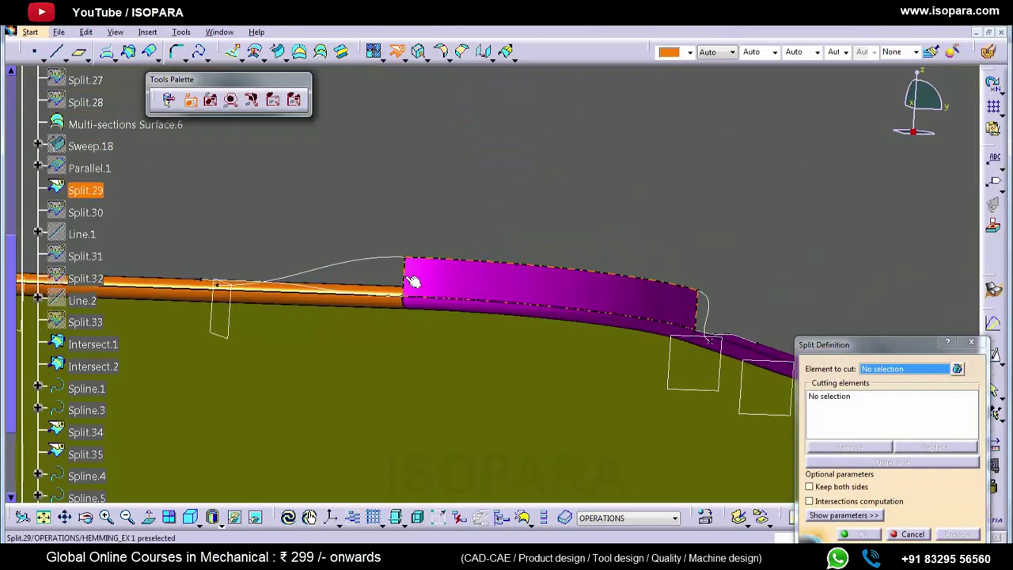
middle_drag(471, 338, 823, 363)
click(338, 314)
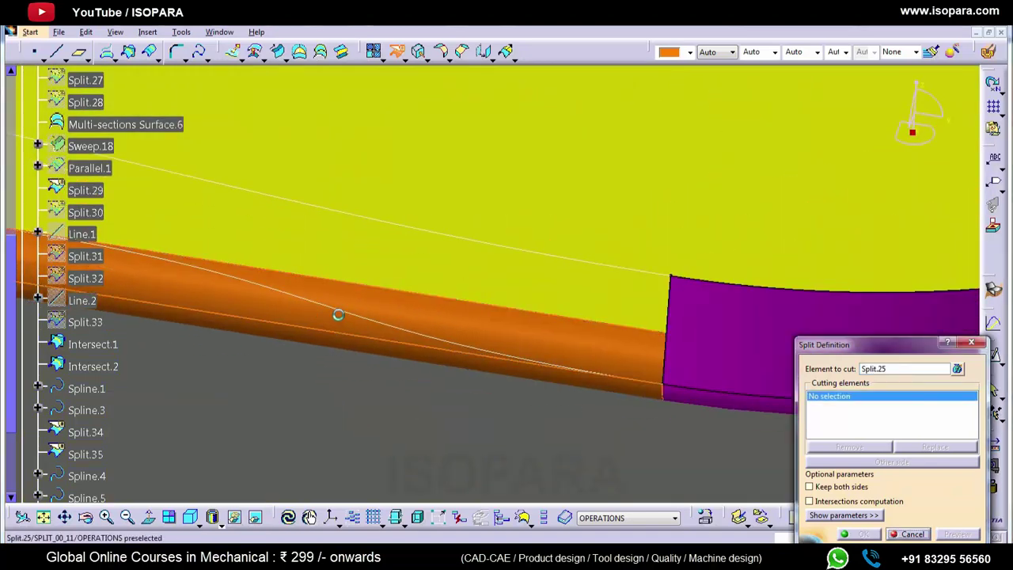
click(353, 317)
click(874, 537)
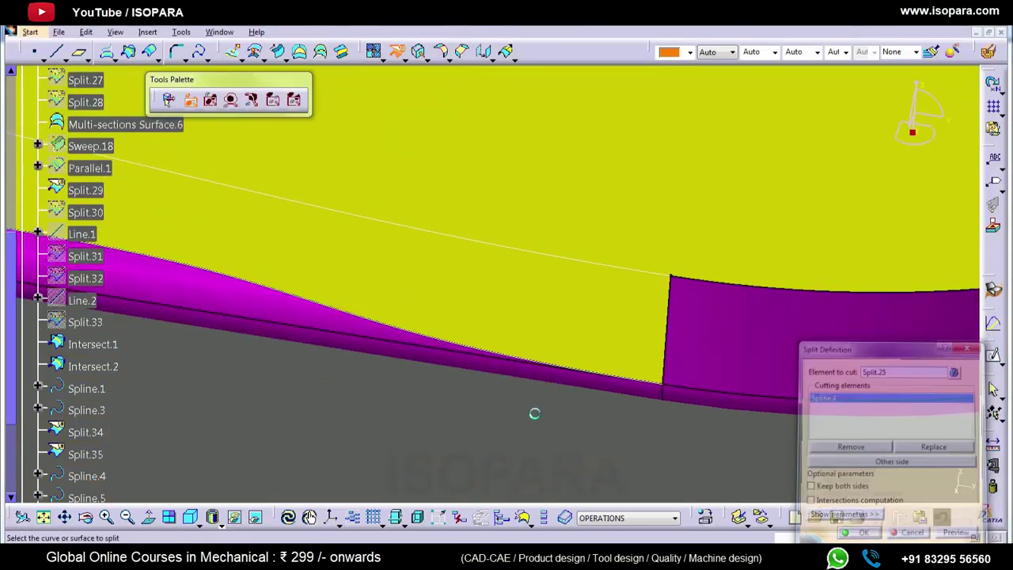
middle_drag(325, 296, 477, 285)
middle_drag(343, 398, 486, 389)
key(Escape)
Create a multi-sections surface between the Split.29 and Split.34 end edges, tangent to both flanges, guided by Spline.1 and Spline.4 with Split.37 support
middle_click(520, 372)
middle_drag(506, 356, 493, 378)
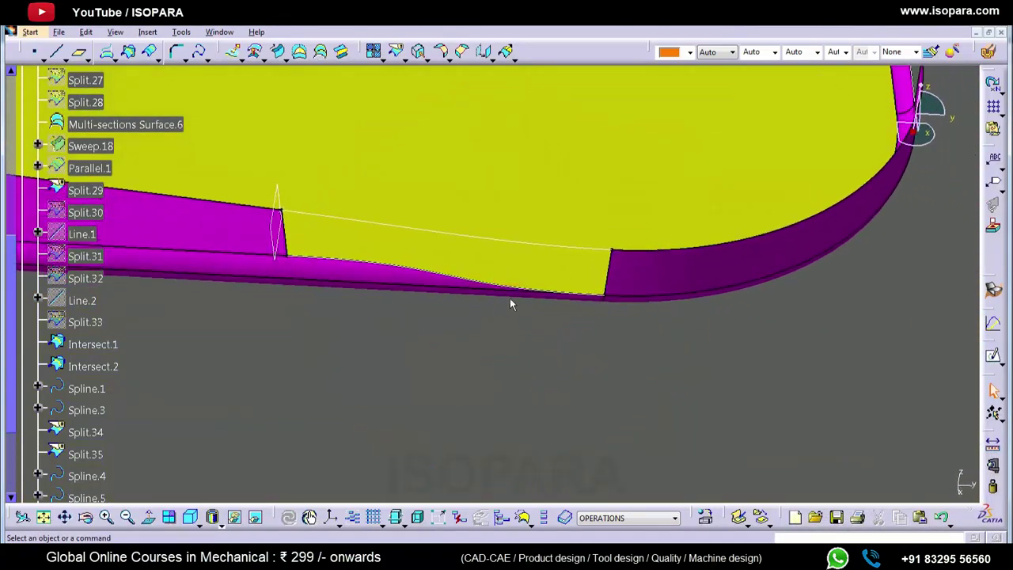
click(320, 53)
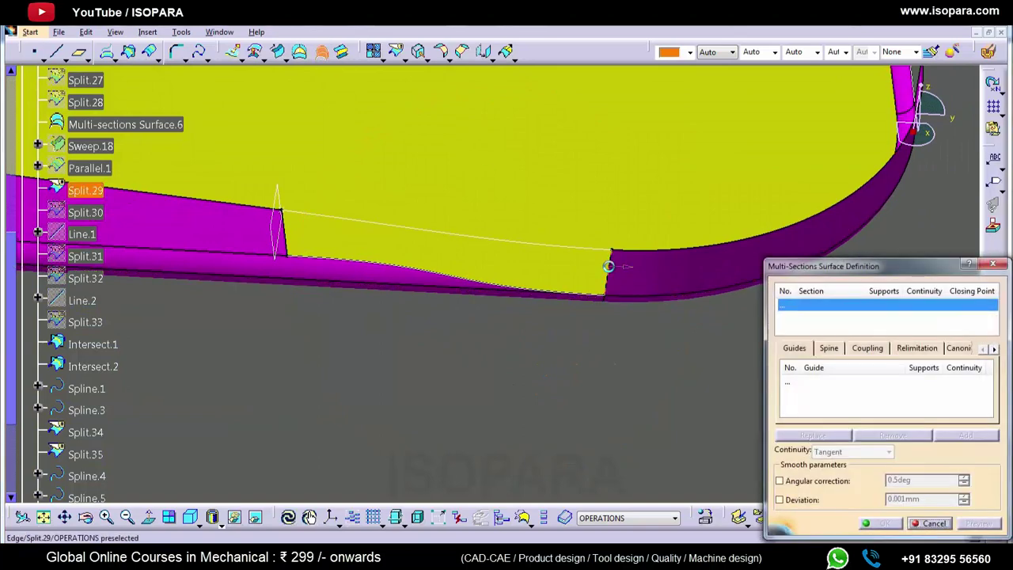
middle_drag(190, 243, 472, 233)
scroll(387, 260, down, 1)
click(478, 230)
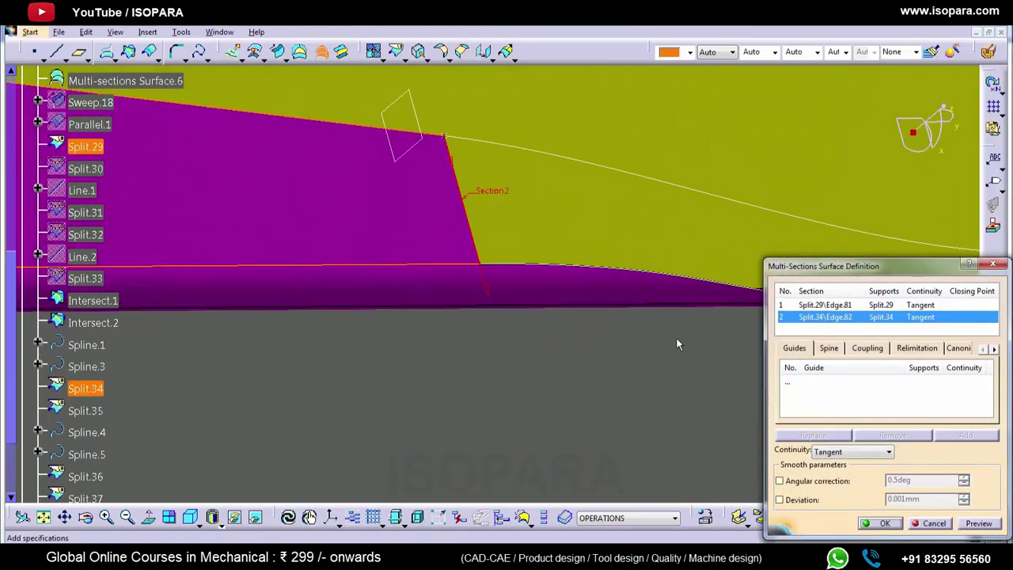
click(801, 384)
click(764, 209)
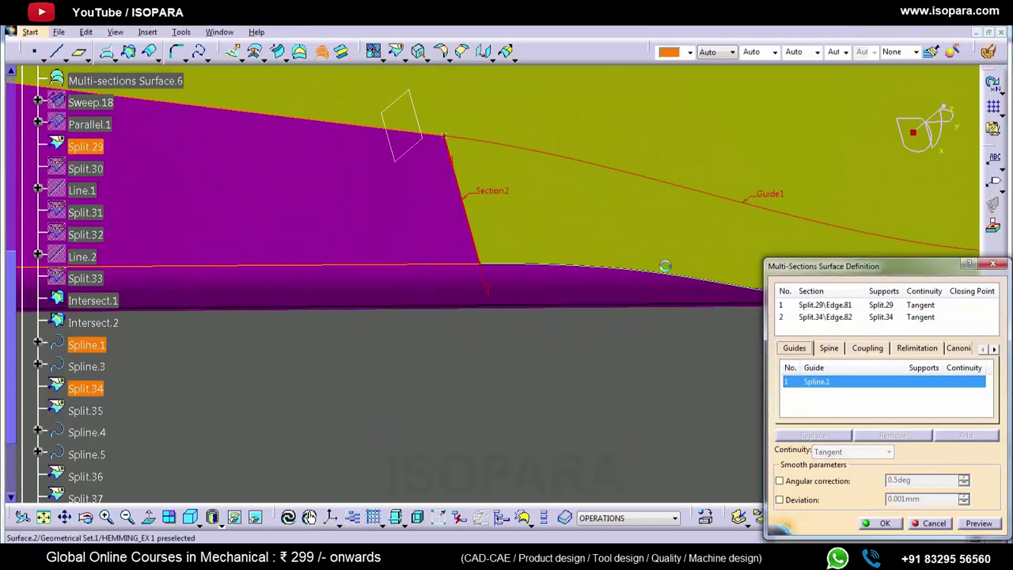
click(669, 279)
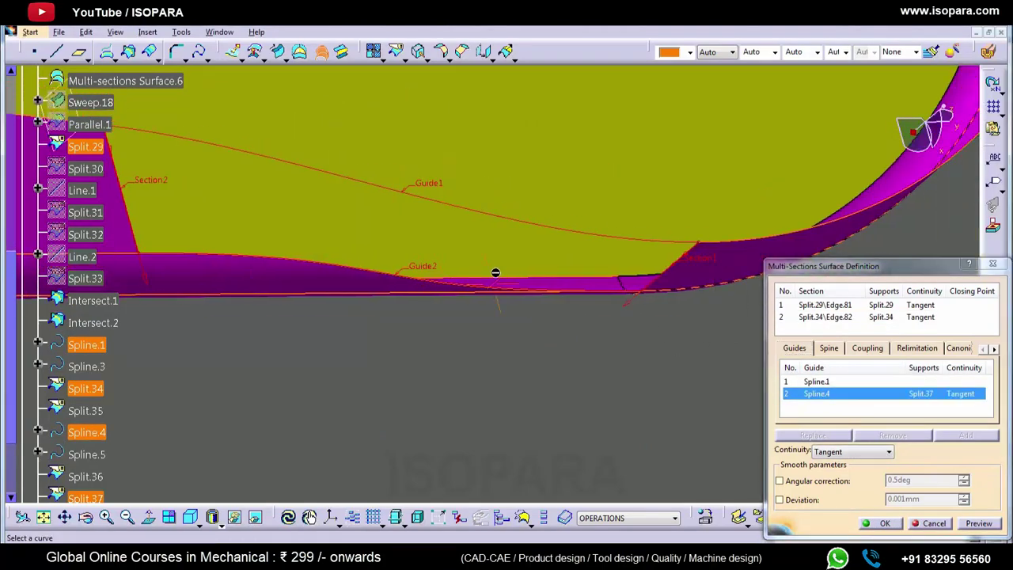
click(884, 522)
Create a multi-sections surface between the Split.29 and Split.35 end edges, tangent to both flanges, guided by Spline.3 and the trimmed hem edge
middle_drag(798, 273, 565, 270)
middle_click(539, 317)
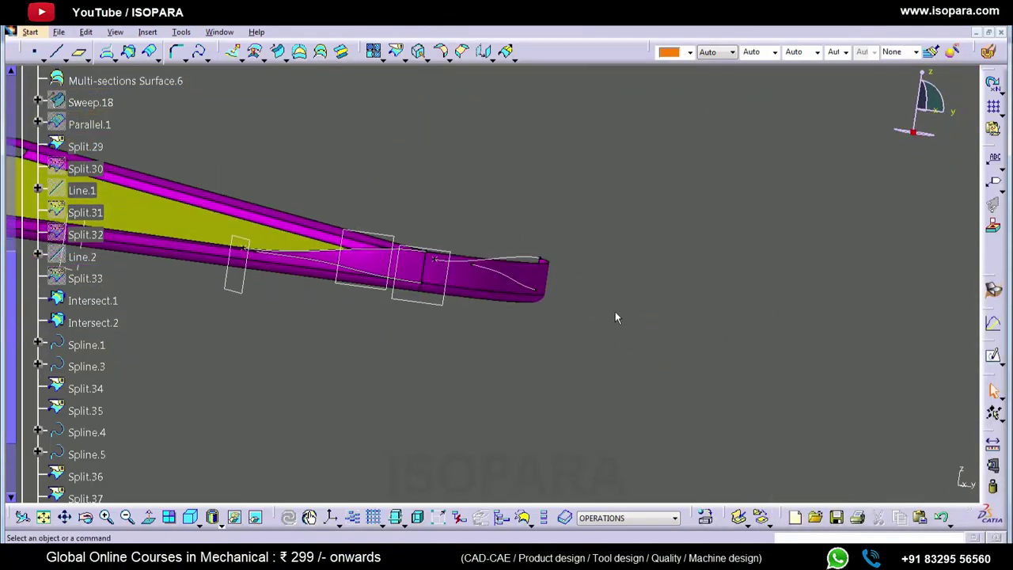
middle_drag(615, 313, 648, 381)
middle_click(714, 316)
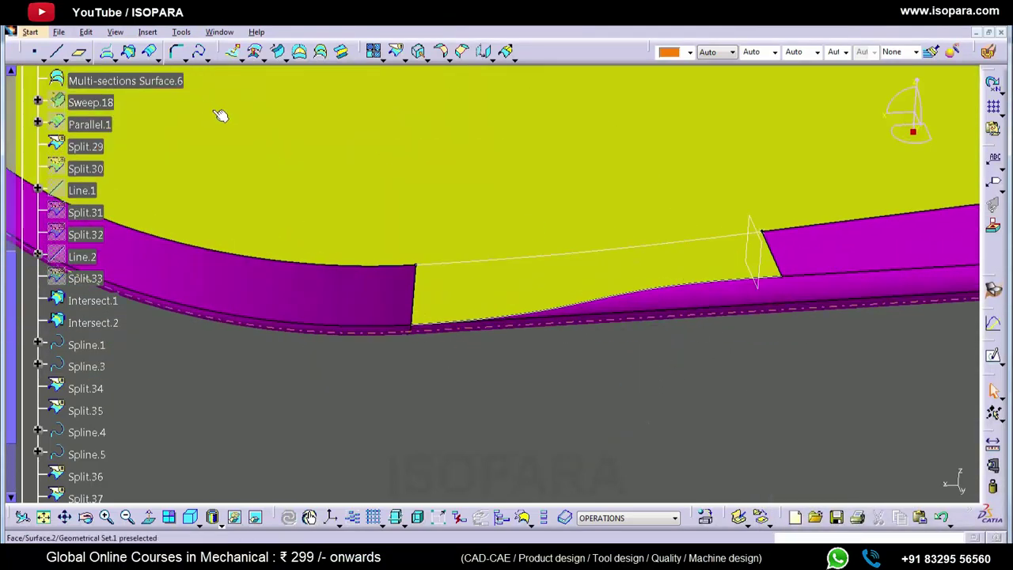
click(323, 53)
click(416, 287)
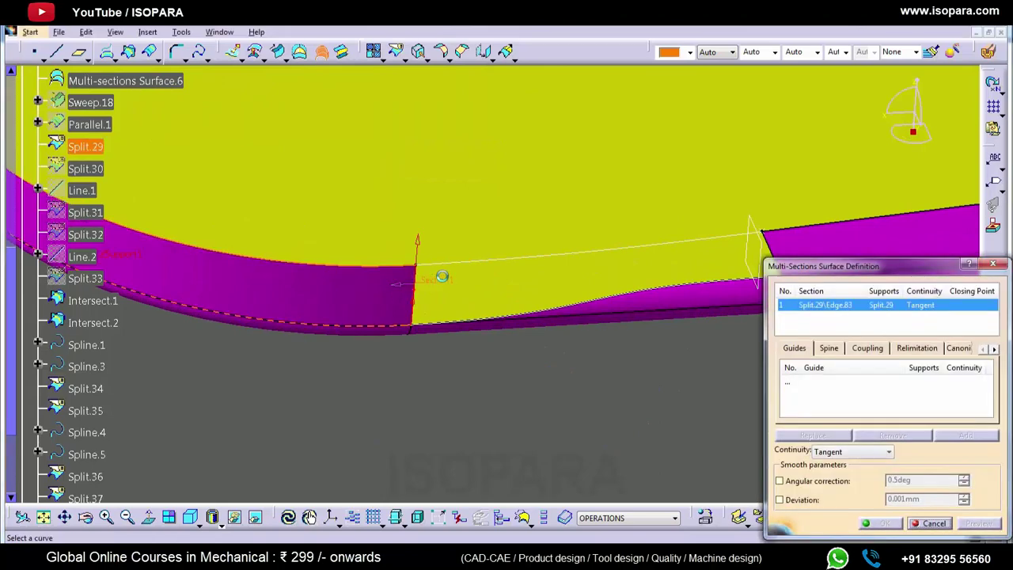
middle_drag(753, 268, 446, 242)
click(472, 239)
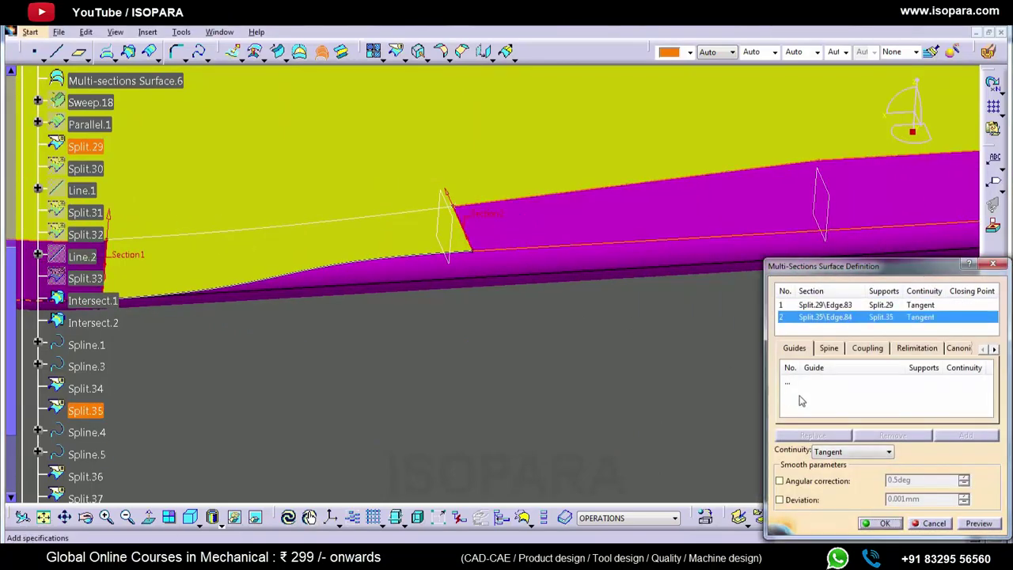
click(372, 223)
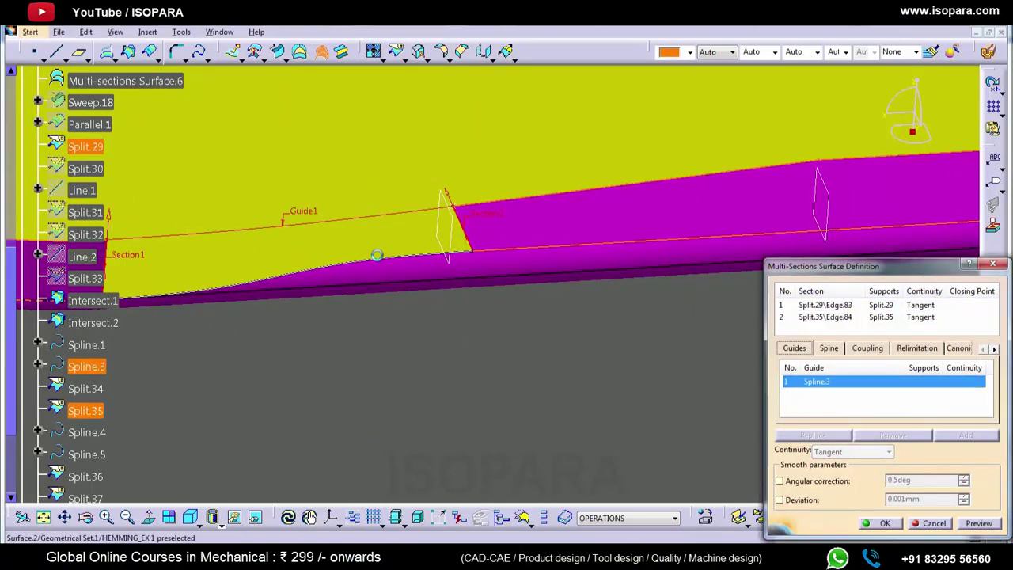
click(386, 266)
click(885, 524)
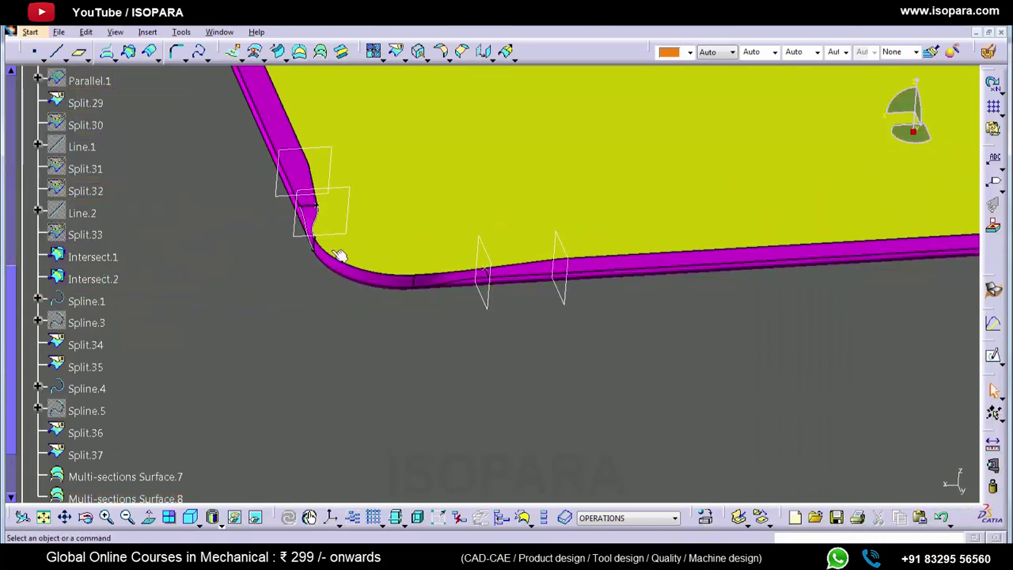
Hide Spline.1, Spline.4 and the Offset.15 plane around the blend next to the rounded corner
middle_click(313, 190)
mouse_move(296, 249)
middle_down()
mouse_move(464, 385)
mouse_move(538, 388)
middle_up()
drag(711, 355, 384, 285)
click(558, 401)
middle_click(554, 308)
middle_drag(590, 309, 614, 207)
mouse_move(646, 345)
mouse_down()
mouse_move(322, 246)
mouse_move(306, 225)
mouse_up()
ctrl+click(570, 292)
key(space)
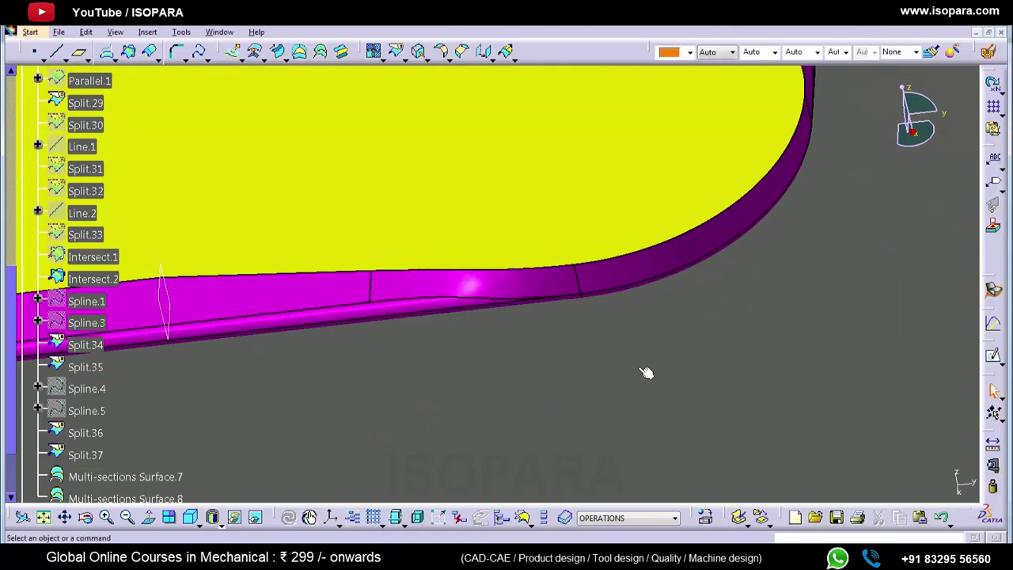
Locate the Offset.17 plane in the specification tree
scroll(546, 303, down, 1)
middle_drag(546, 302, 586, 467)
scroll(123, 447, down, 2)
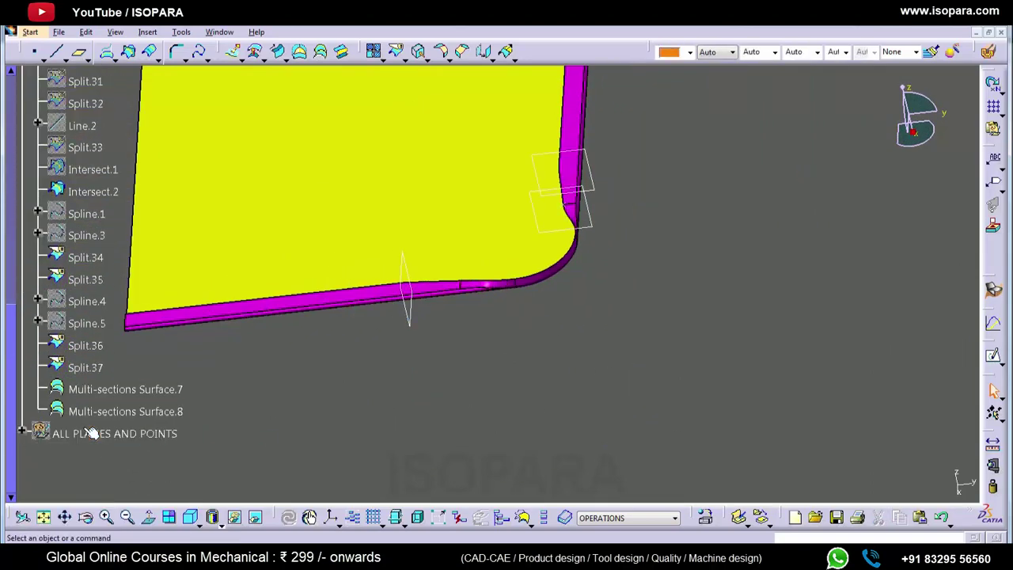
right_click(413, 326)
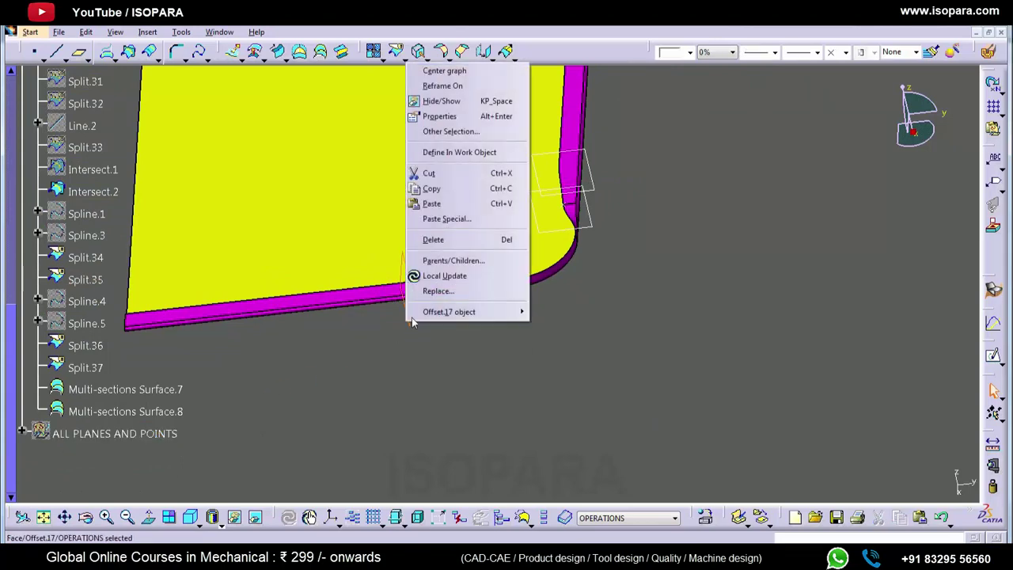
click(431, 85)
click(381, 373)
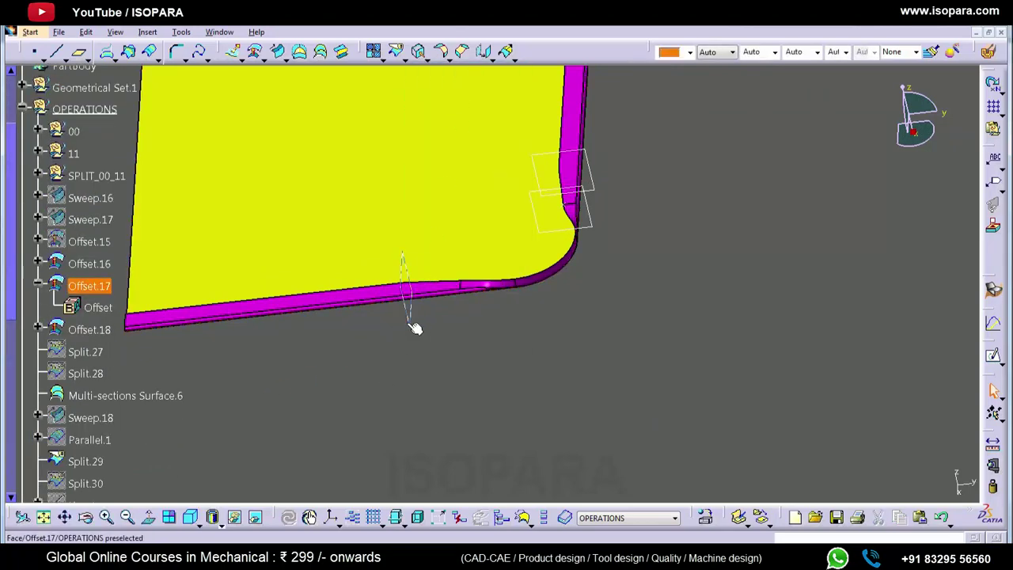
click(354, 355)
Move the Offset.16, Offset.17 and Offset.18 planes into the ALL PLANES AND POINTS geometrical set
middle_click(419, 292)
scroll(419, 292, down, 1)
middle_drag(431, 289, 467, 328)
middle_click(580, 312)
middle_drag(580, 312, 544, 362)
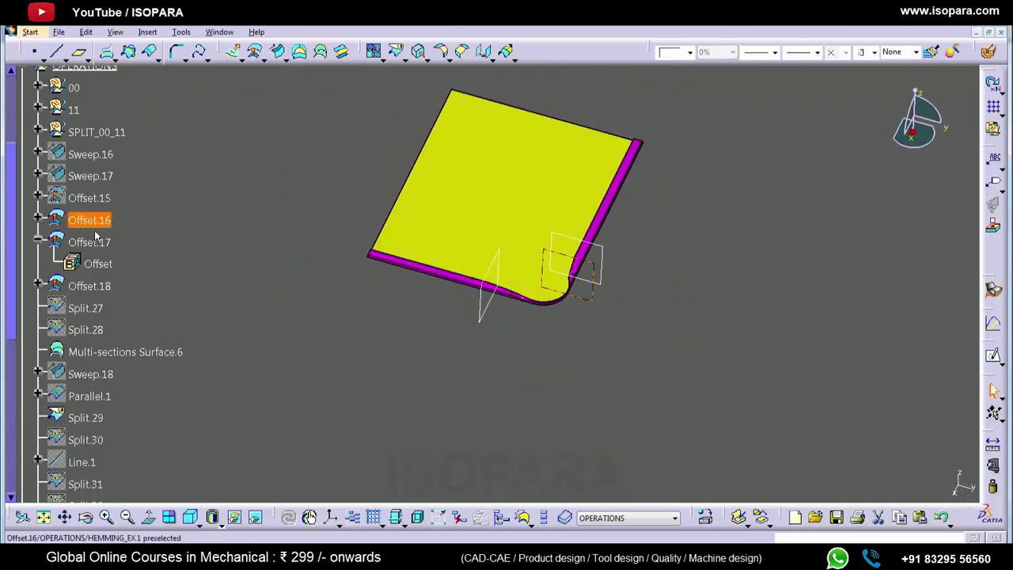
right_click(92, 289)
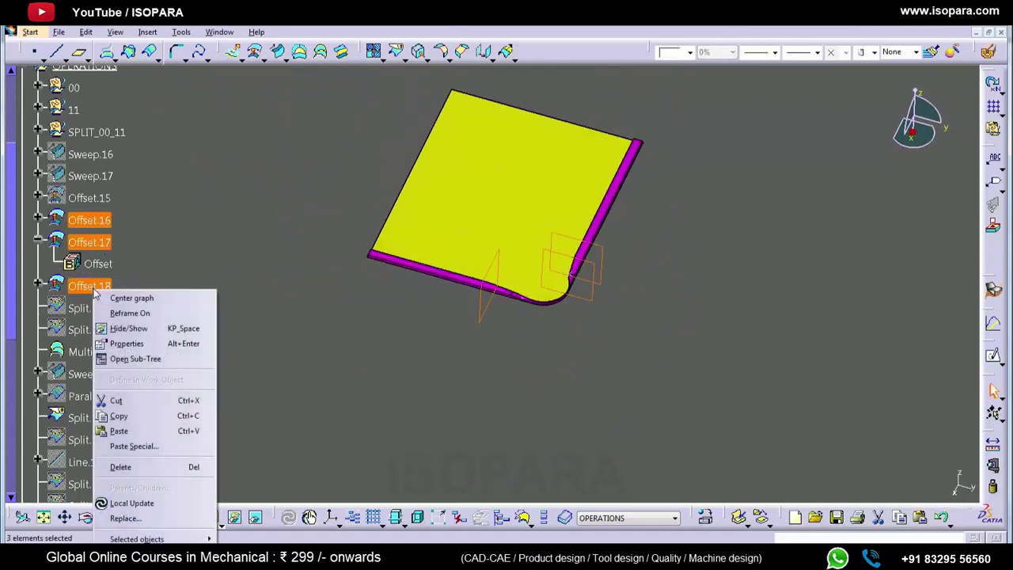
mouse_move(150, 539)
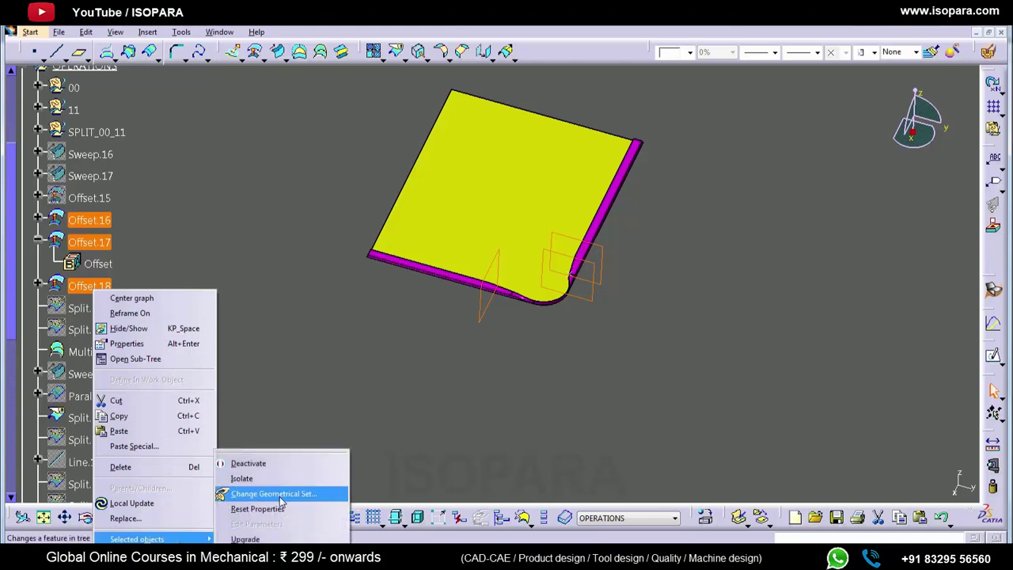
click(282, 498)
drag(11, 281, 5, 497)
click(103, 497)
click(903, 482)
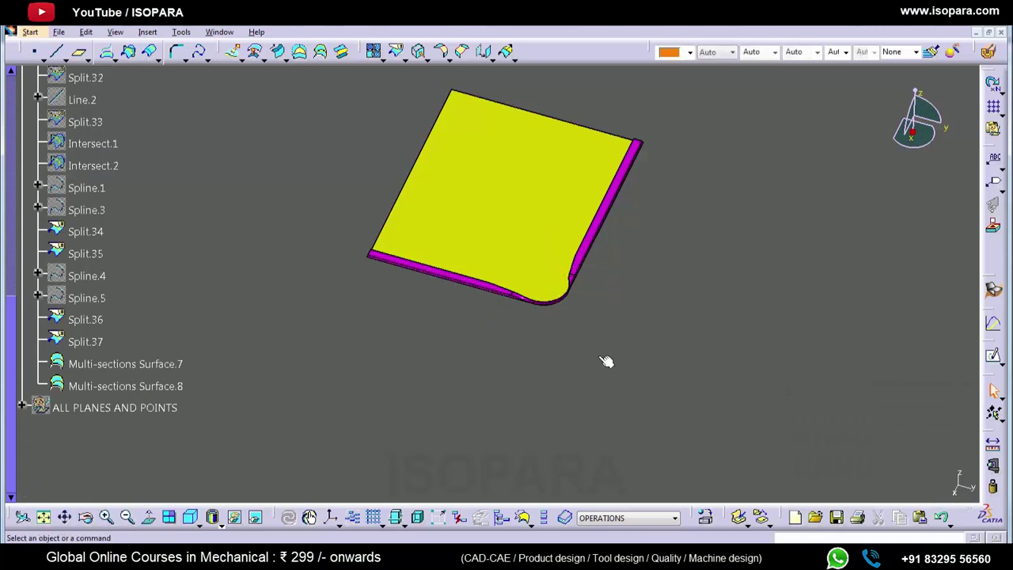
Join Surface.2 with all connected flange, hem and blend surfaces using distance propagation and a 0.001 mm merging distance
middle_click(580, 275)
ctrl+middle_drag(574, 273, 554, 194)
scroll(275, 390, up, 3)
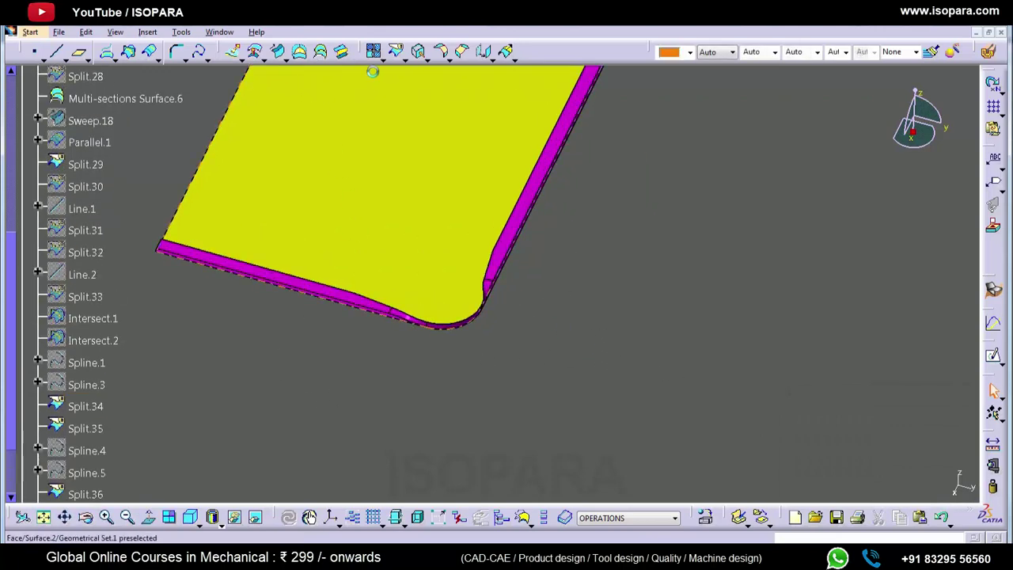
click(387, 207)
right_click(827, 240)
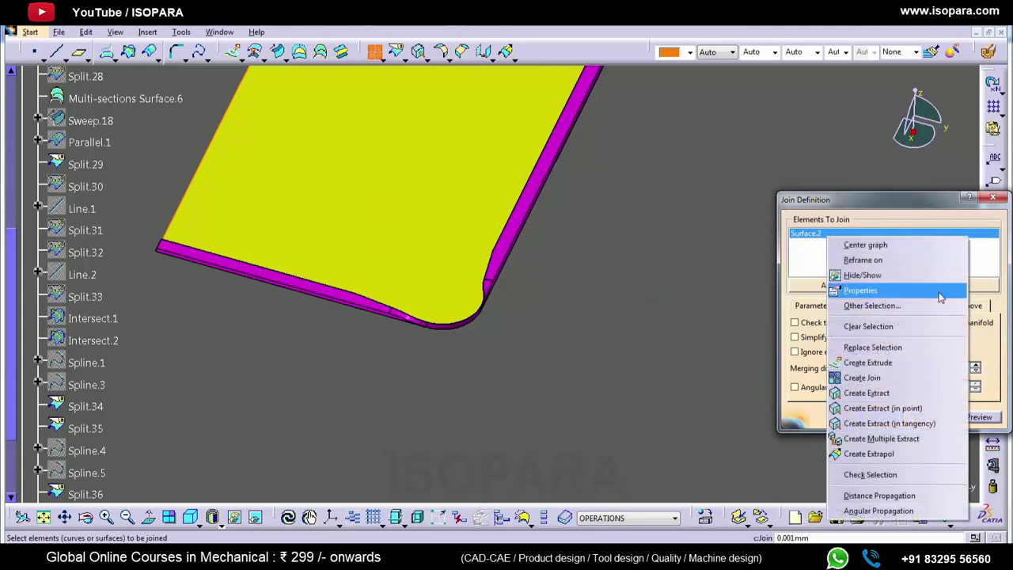
click(908, 496)
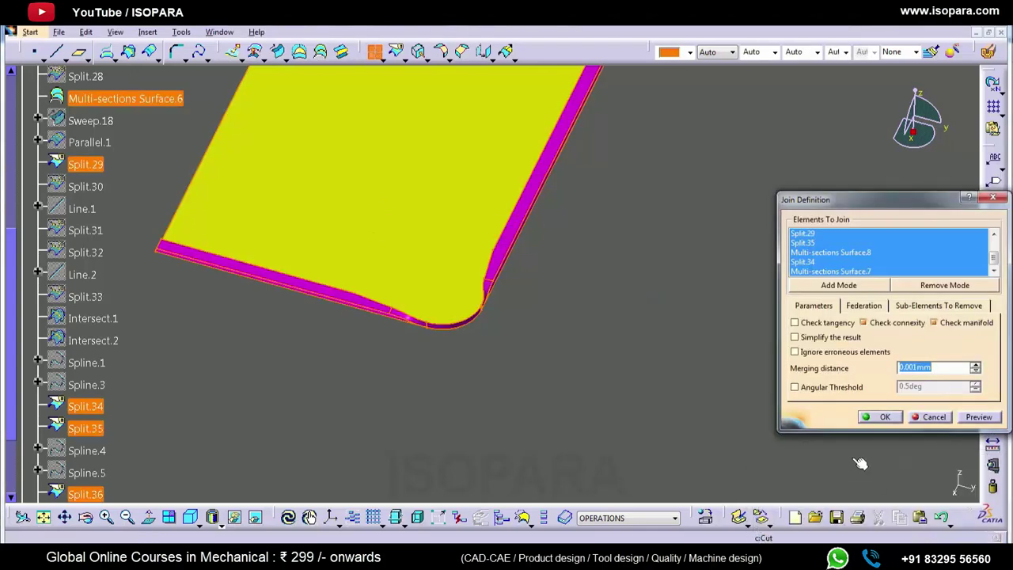
click(882, 417)
middle_drag(434, 315, 513, 310)
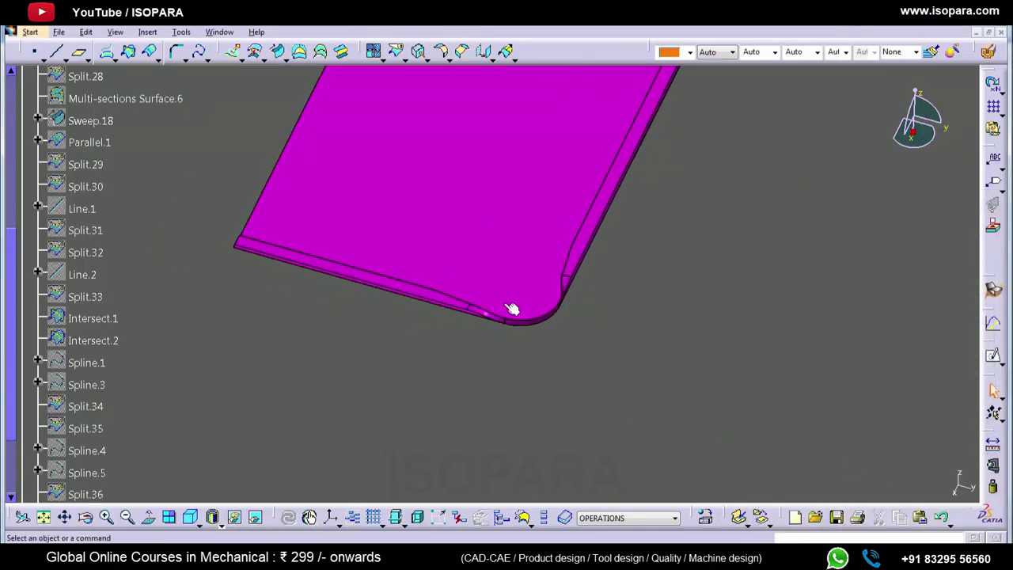
Display the joined hem surface shaded with edges but without smooth edges
middle_drag(539, 390, 460, 413)
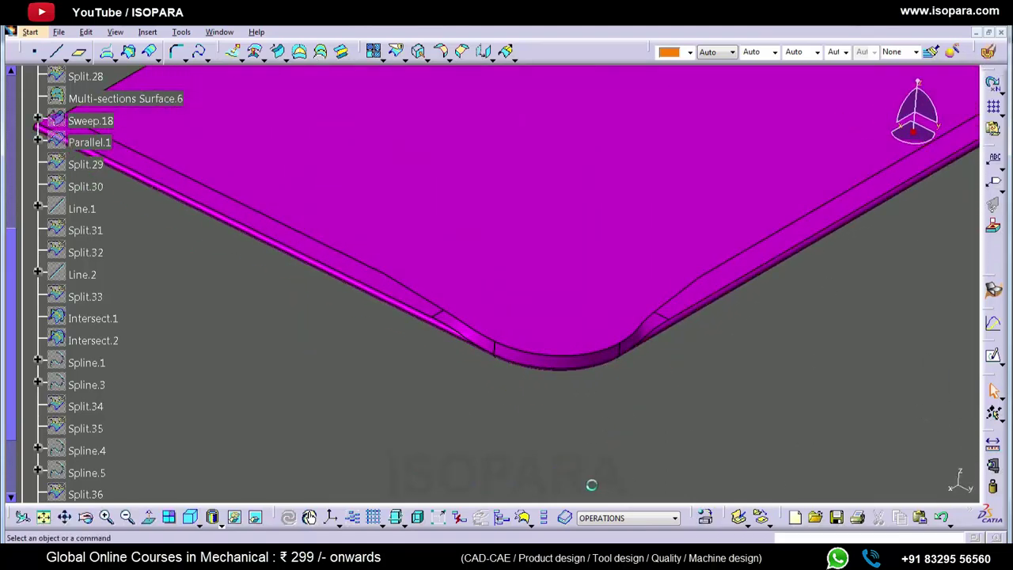
click(216, 519)
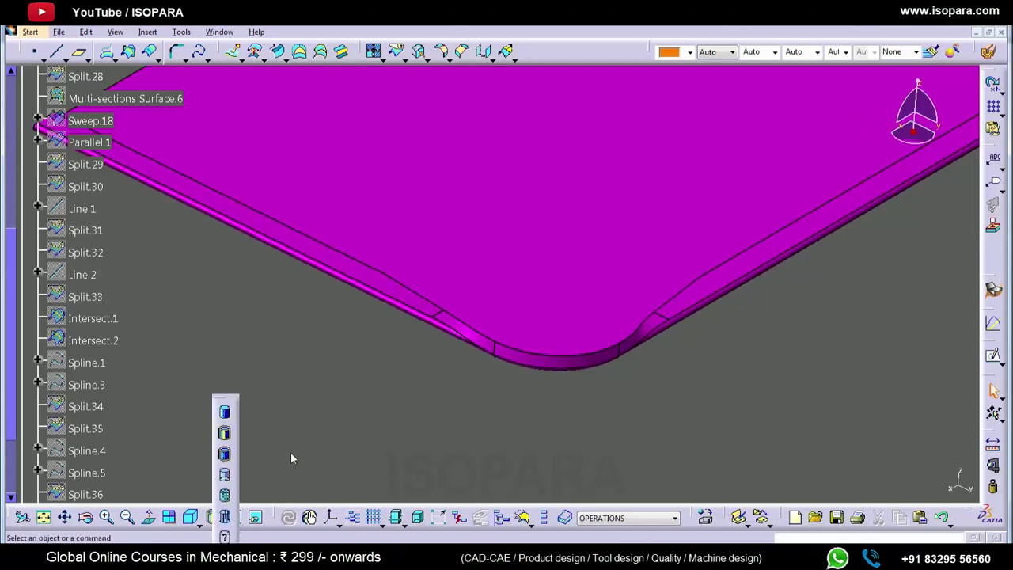
click(225, 453)
middle_click(533, 337)
mouse_move(601, 344)
middle_down()
mouse_move(479, 316)
mouse_move(445, 386)
mouse_move(473, 381)
middle_up()
Clip the view dynamically with a 3D section plane to inspect the hem profile near the rounded corner, and leave the sectioning
click(992, 81)
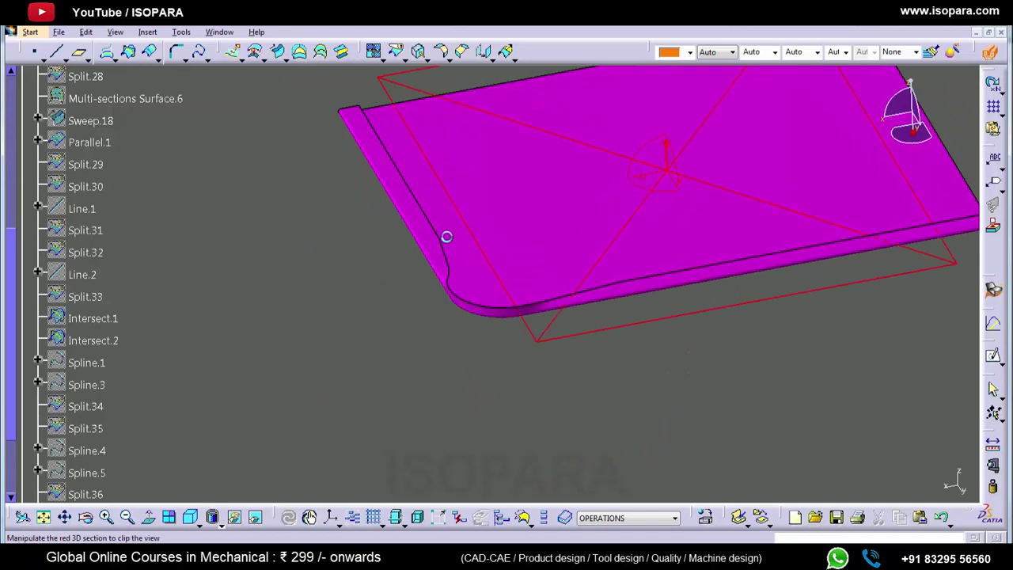
click(430, 220)
middle_click(428, 219)
middle_drag(480, 250, 603, 91)
middle_drag(488, 323, 349, 367)
key(Escape)
middle_drag(616, 389, 664, 289)
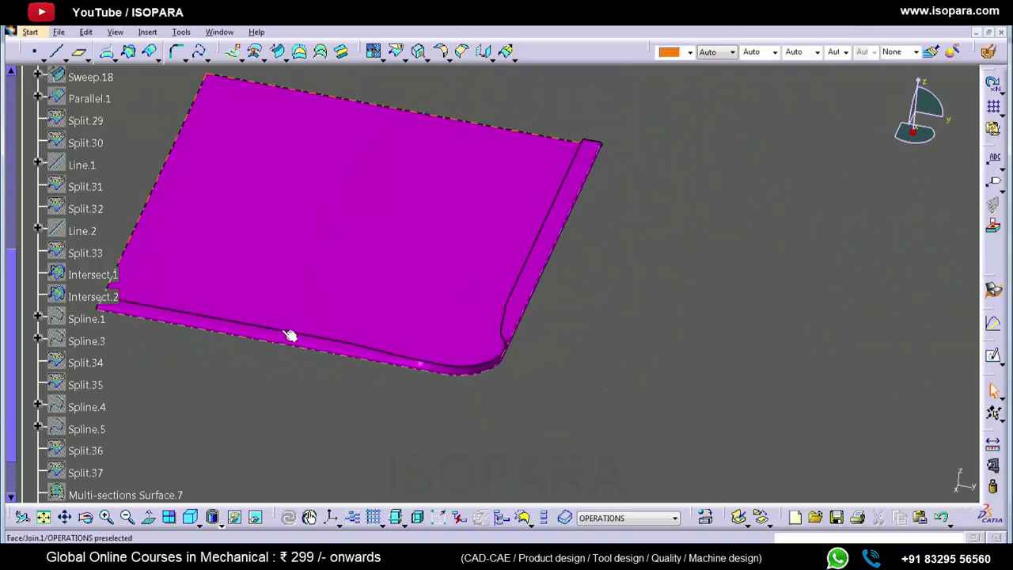
Collapse the OPERATIONS geometrical set in the specification tree
scroll(198, 268, up, 6)
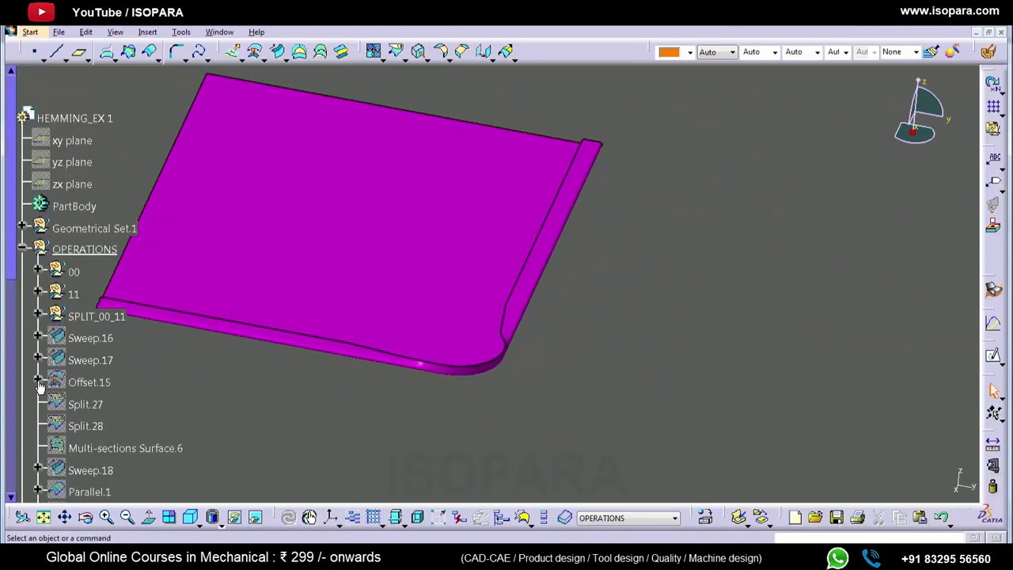
click(38, 383)
click(23, 250)
middle_drag(638, 291, 736, 319)
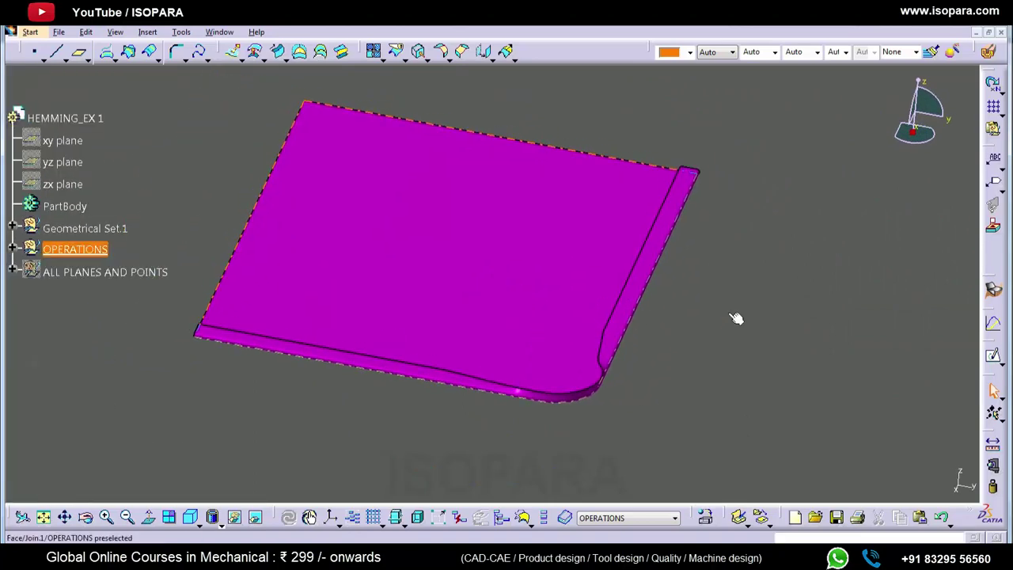